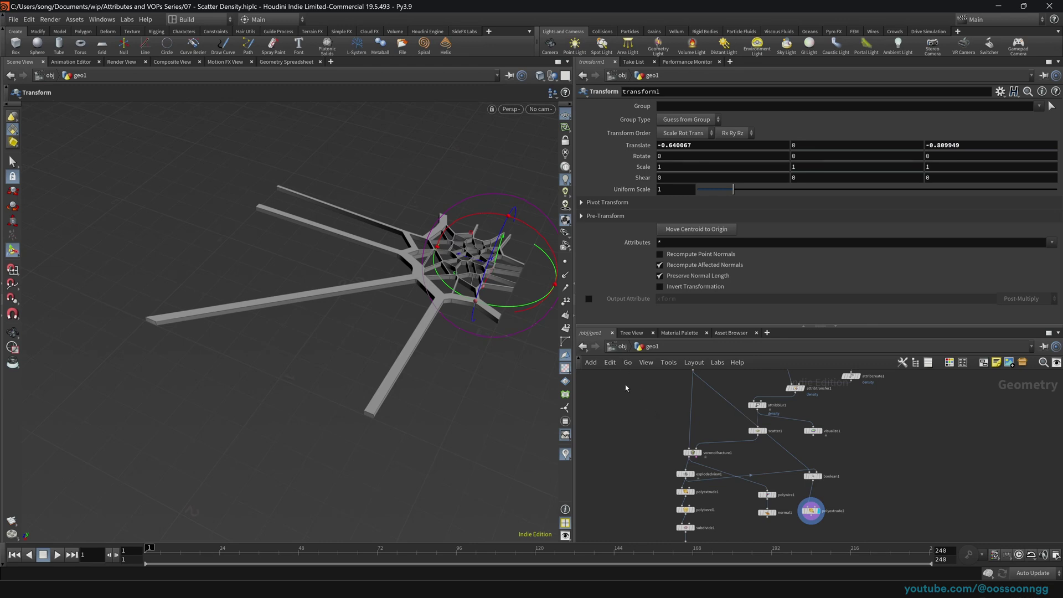
Enlarge the network editor and spread out the grid2, scatter1, attribblur1 and attribtransfer1 nodes for a clearer layout
{"action": "middle_click_drag", "start_coordinate": [629, 449], "coordinate": [626, 490]}
{"action": "left_click_drag", "start_coordinate": [825, 326], "coordinate": [834, 254]}
{"action": "scroll", "coordinate": [745, 366], "scroll_direction": "up", "scroll_amount": 3}
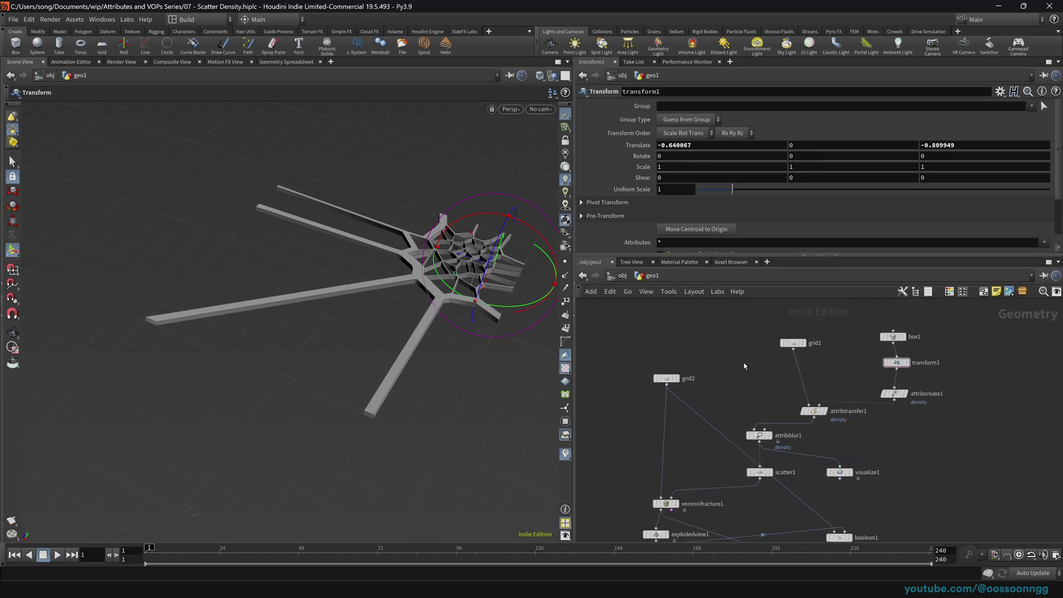
{"action": "middle_click_drag", "start_coordinate": [744, 366], "coordinate": [725, 366]}
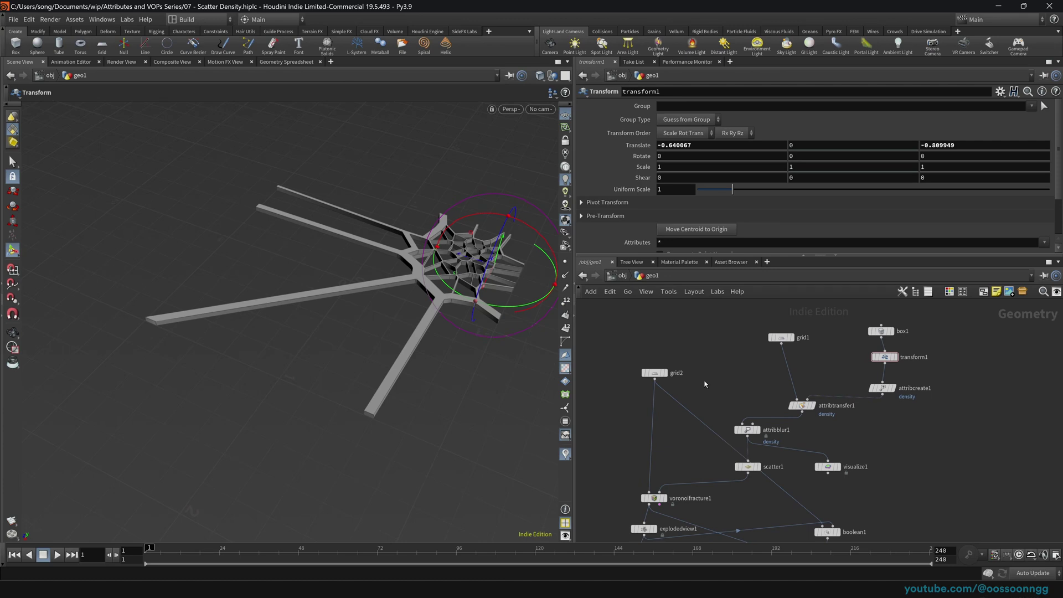
{"action": "left_click_drag", "start_coordinate": [659, 373], "coordinate": [650, 344]}
{"action": "middle_click_drag", "start_coordinate": [736, 466], "coordinate": [734, 429]}
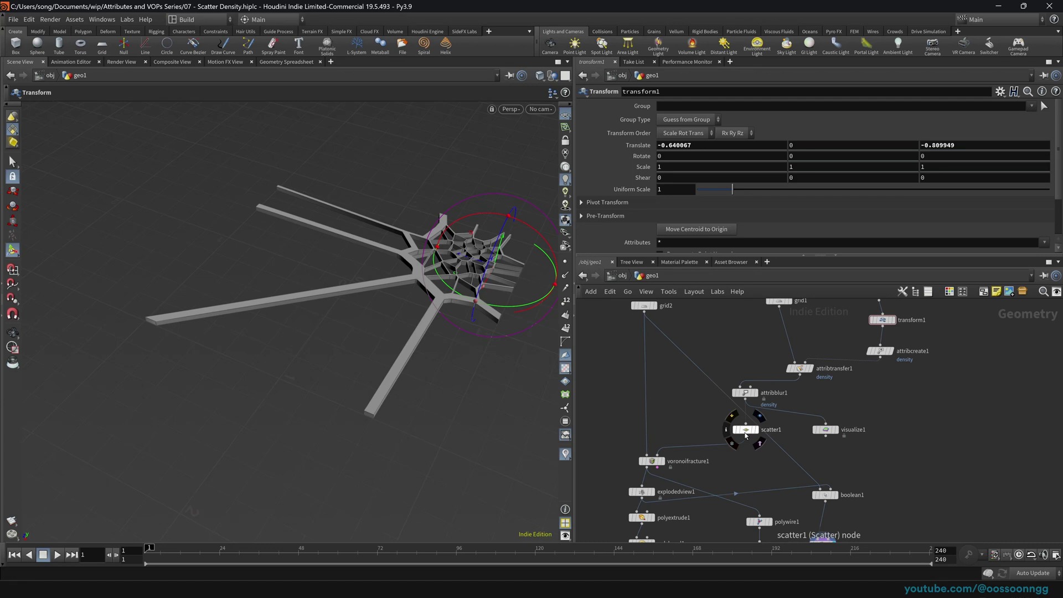
{"action": "left_click_drag", "start_coordinate": [740, 430], "coordinate": [697, 428]}
{"action": "left_click_drag", "start_coordinate": [744, 392], "coordinate": [732, 366]}
{"action": "middle_click_drag", "start_coordinate": [732, 366], "coordinate": [705, 420]}
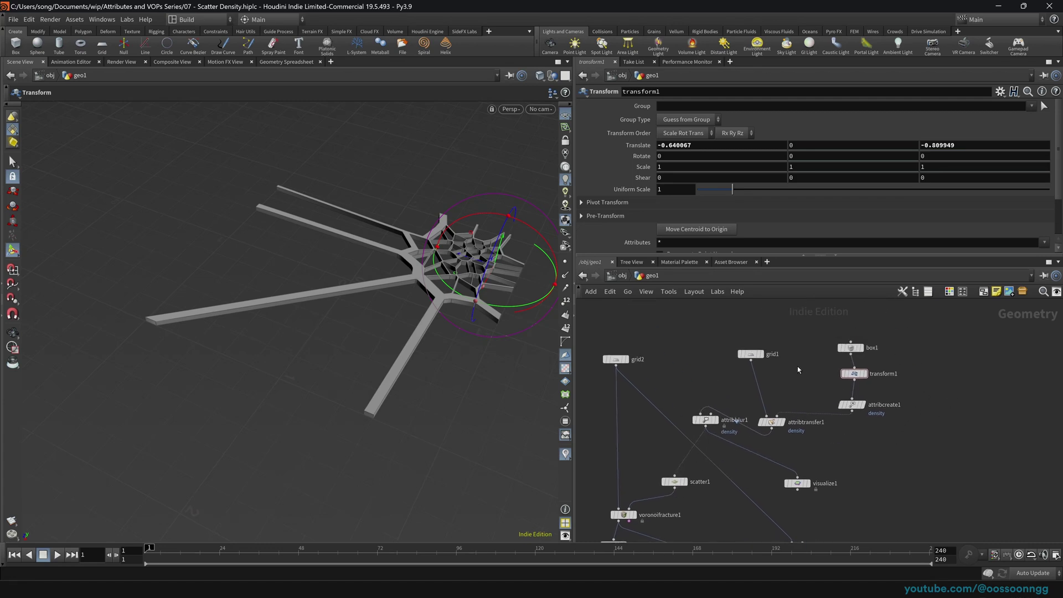
{"action": "mouse_move", "coordinate": [802, 359]}
{"action": "left_mouse_down"}
{"action": "mouse_move", "coordinate": [882, 335]}
{"action": "mouse_move", "coordinate": [814, 366]}
{"action": "left_mouse_up"}
{"action": "left_click_drag", "start_coordinate": [769, 430], "coordinate": [775, 409]}
Select transform1 and move its box across the grid to about X 0.37, Z 0.34
{"action": "left_click_drag", "start_coordinate": [809, 369], "coordinate": [911, 391]}
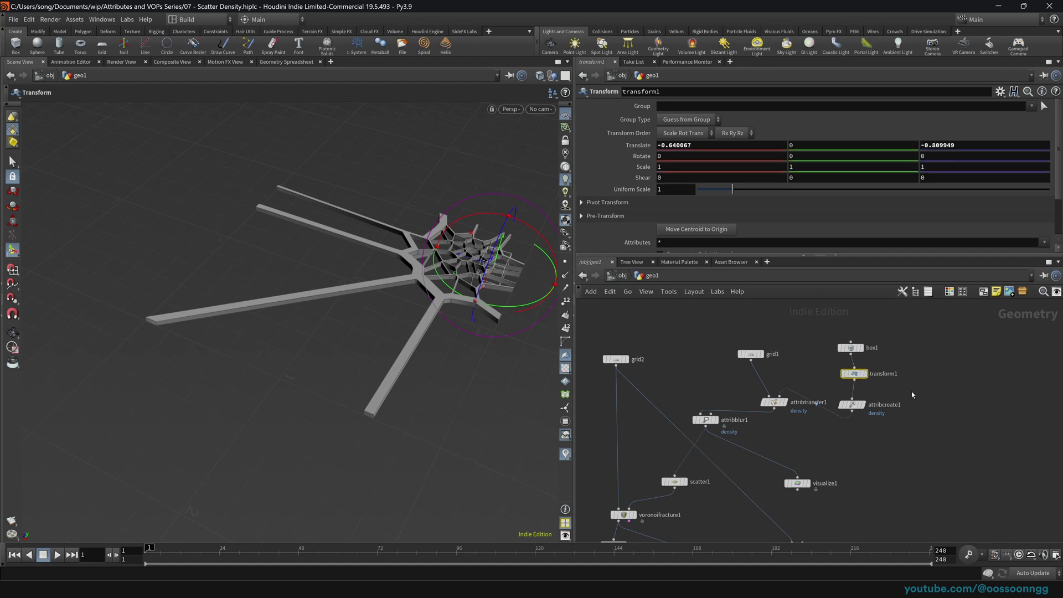
{"action": "left_click_drag", "start_coordinate": [450, 276], "coordinate": [271, 296]}
Display normal1, polyextrude2 and normal2 in turn, and examine the fractured slab up close and at object level
{"action": "middle_click_drag", "start_coordinate": [669, 418], "coordinate": [740, 303]}
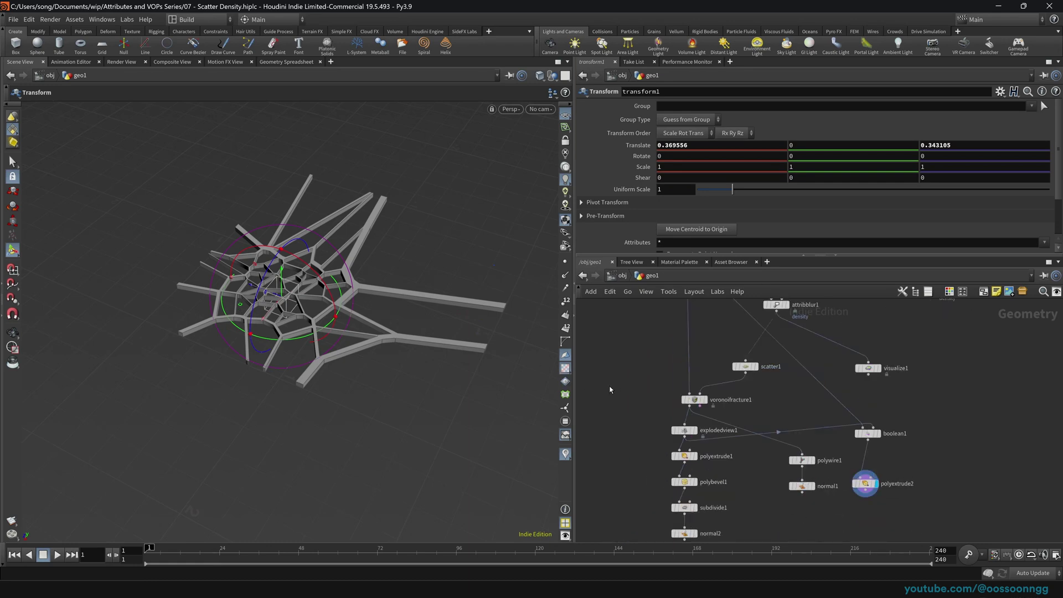
{"action": "left_click", "coordinate": [812, 487]}
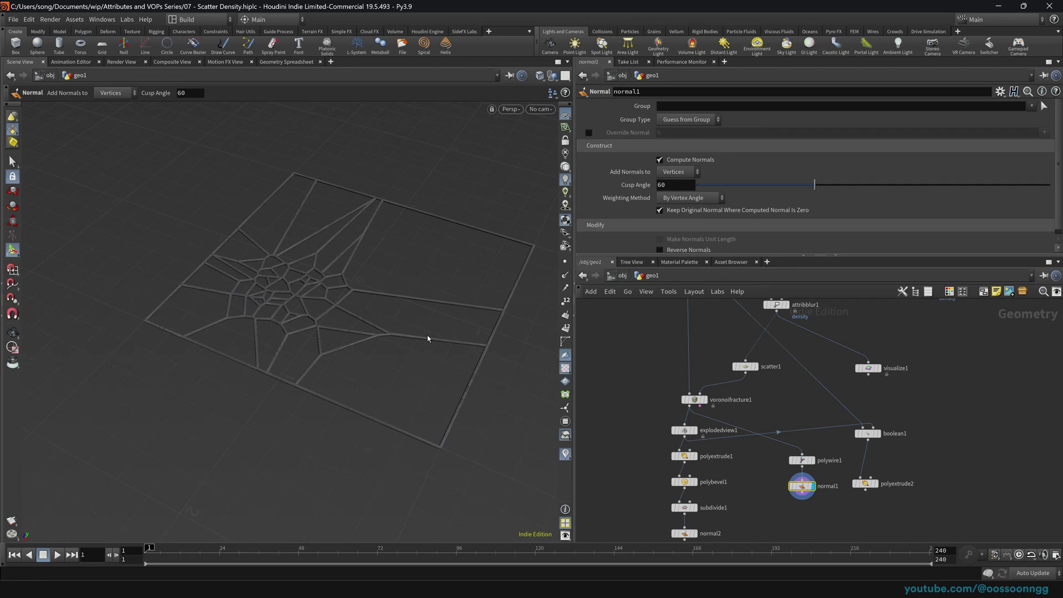
{"action": "left_click", "coordinate": [874, 484]}
{"action": "middle_click_drag", "start_coordinate": [814, 512], "coordinate": [839, 440]}
{"action": "left_click", "coordinate": [717, 461]}
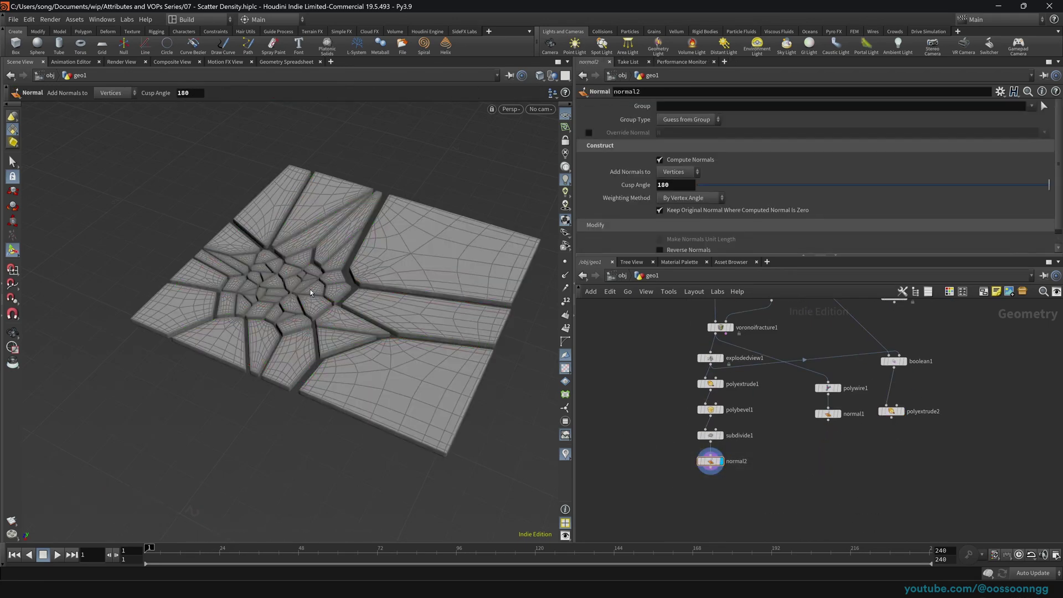
{"action": "left_click_drag", "start_coordinate": [315, 295], "coordinate": [354, 287], "text": "alt"}
{"action": "scroll", "coordinate": [340, 284], "scroll_direction": "up", "scroll_amount": 3}
{"action": "left_click", "coordinate": [617, 278]}
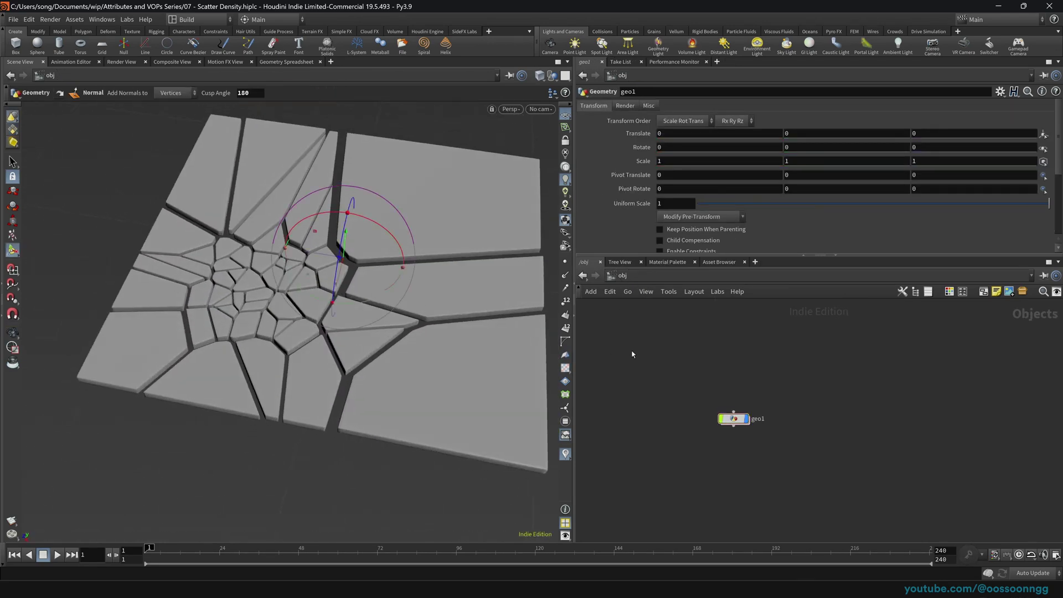
Go back inside geo1 and move the box of transform1 to about X 0.41, Z -0.49
{"action": "key", "text": "Return"}
{"action": "middle_click_drag", "start_coordinate": [971, 392], "coordinate": [936, 520]}
{"action": "middle_click_drag", "start_coordinate": [948, 399], "coordinate": [879, 494]}
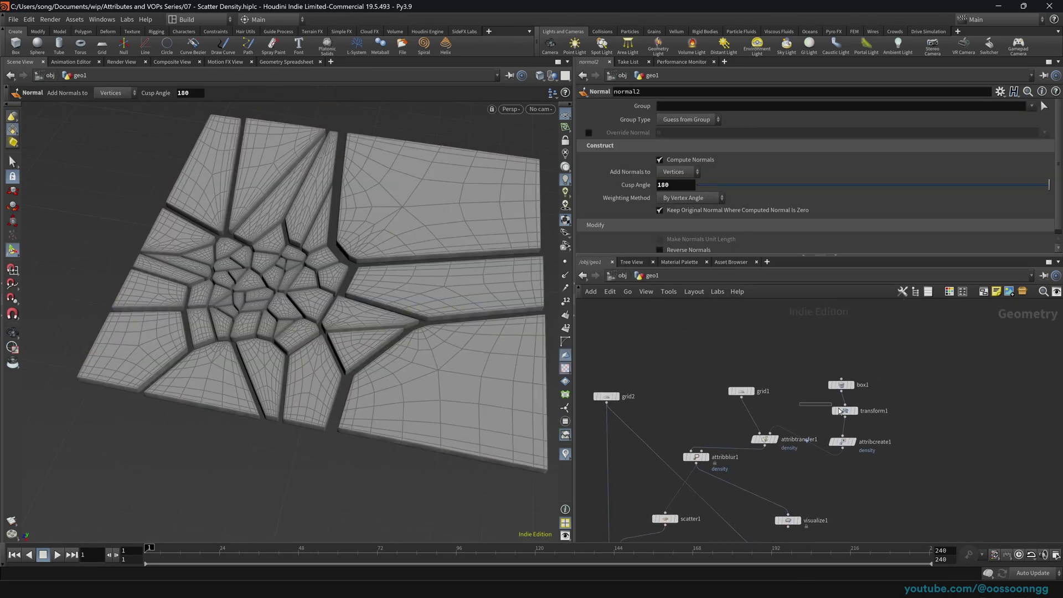
{"action": "left_click", "coordinate": [842, 410]}
{"action": "left_click_drag", "start_coordinate": [245, 314], "coordinate": [420, 332]}
{"action": "middle_click_drag", "start_coordinate": [681, 376], "coordinate": [716, 345]}
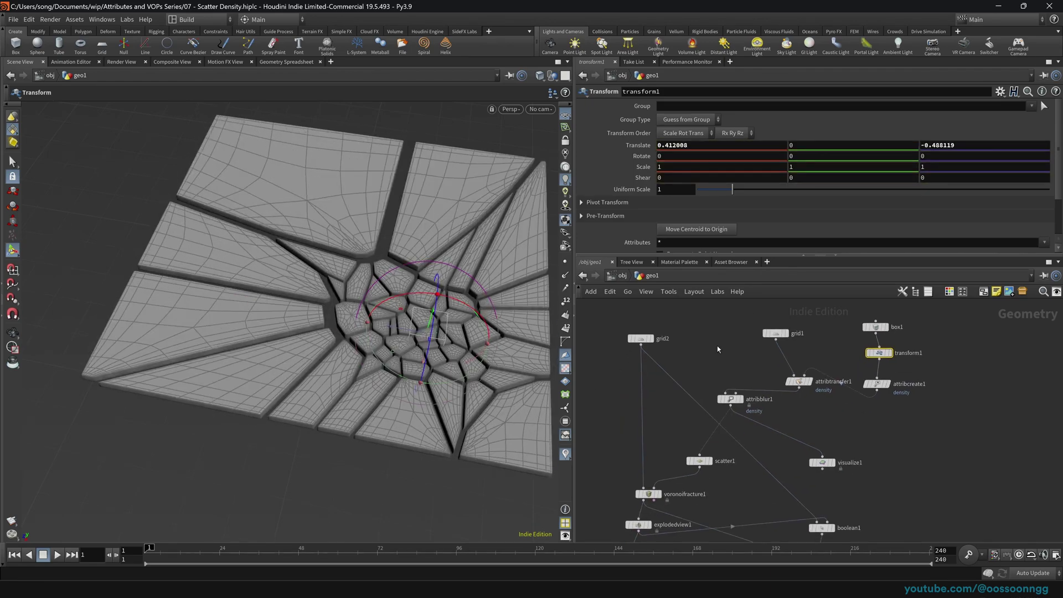
{"action": "middle_click_drag", "start_coordinate": [609, 384], "coordinate": [622, 361]}
{"action": "scroll", "coordinate": [636, 371], "scroll_direction": "down", "scroll_amount": 1}
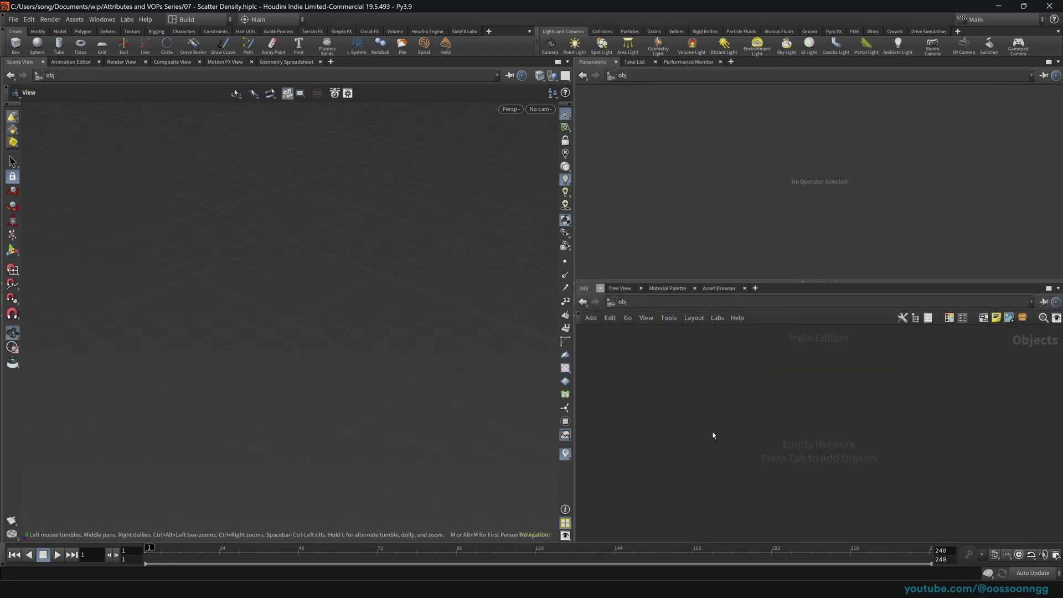
Create a Geometry object in the empty scene and add a Grid node inside it
{"action": "key", "text": "Tab"}
{"action": "type", "text": "geo"}
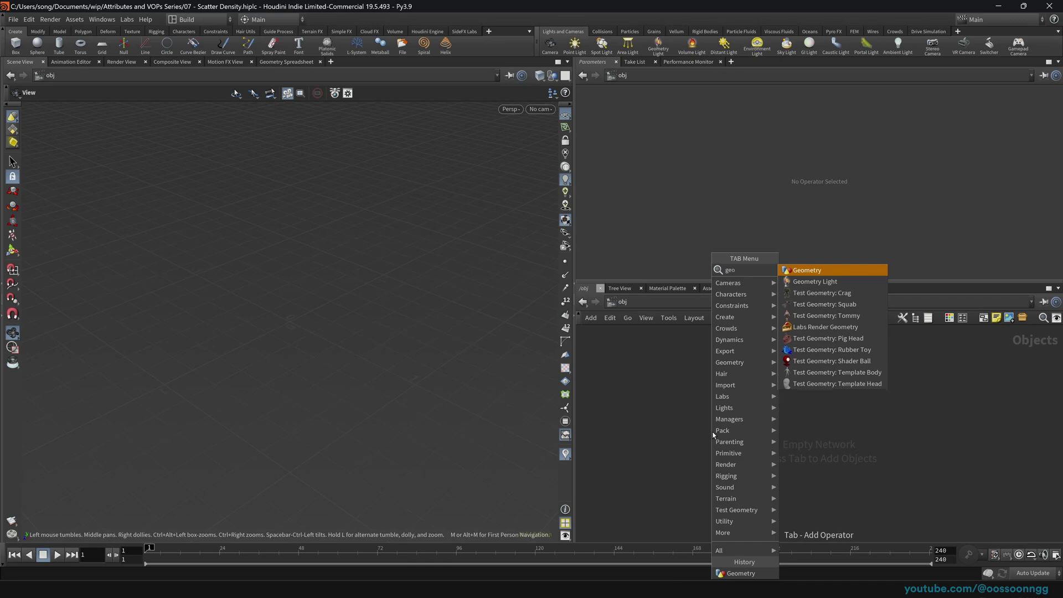
{"action": "key", "text": "Return"}
{"action": "double_click", "coordinate": [712, 435]}
{"action": "key", "text": "Tab"}
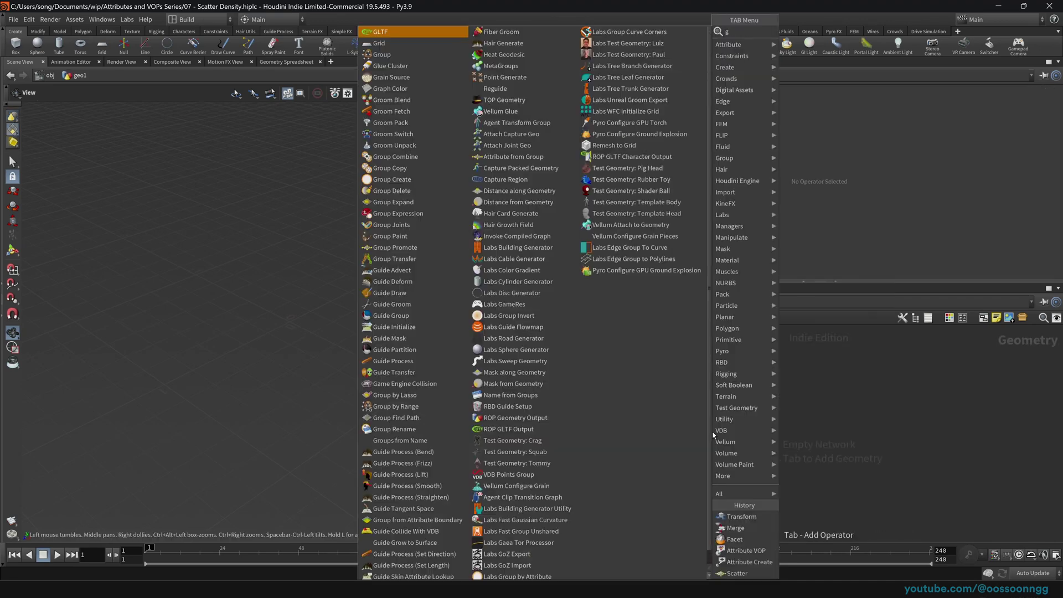
{"action": "type", "text": "grid"}
{"action": "key", "text": "Return"}
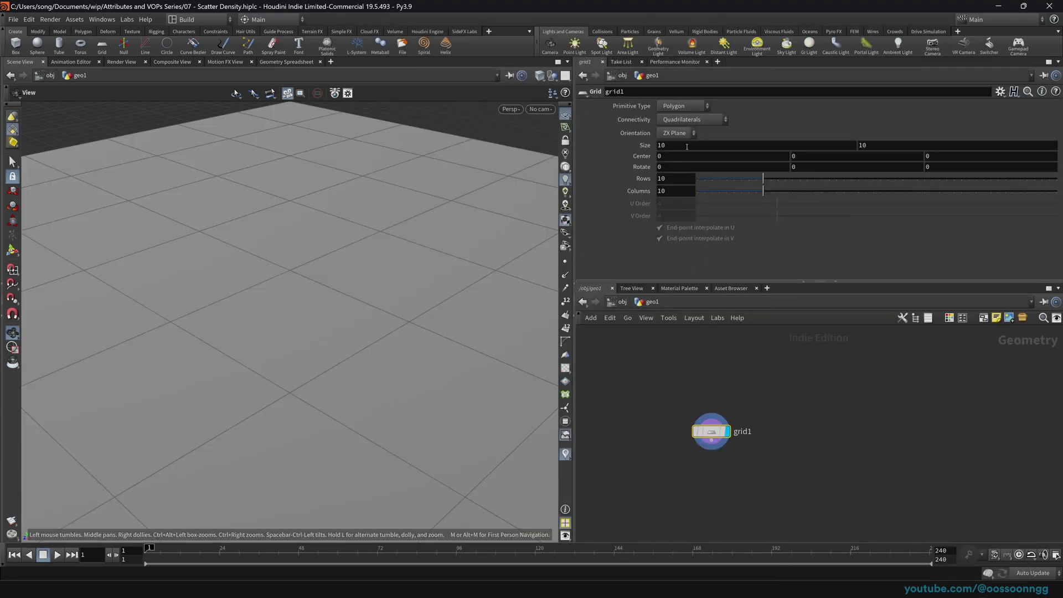
Set the grid's size to 2 by 2 with 50 rows and 50 columns
{"action": "left_click_drag", "start_coordinate": [687, 147], "coordinate": [618, 143]}
{"action": "type", "text": "2"}
{"action": "key", "text": "Tab"}
{"action": "type", "text": "2"}
{"action": "key", "text": "Tab"}
{"action": "left_click_drag", "start_coordinate": [896, 179], "coordinate": [1057, 192]}
{"action": "left_click_drag", "start_coordinate": [321, 310], "coordinate": [263, 321]}
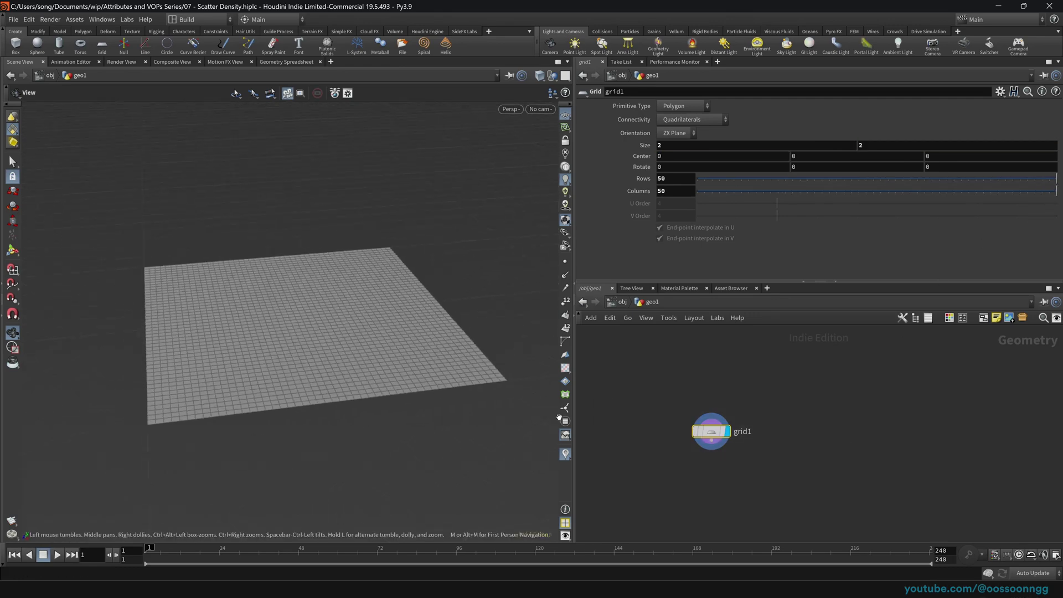
Add a Scatter node fed by grid1, display it, and space the two nodes apart
{"action": "key", "text": "Tab"}
{"action": "type", "text": "sc"}
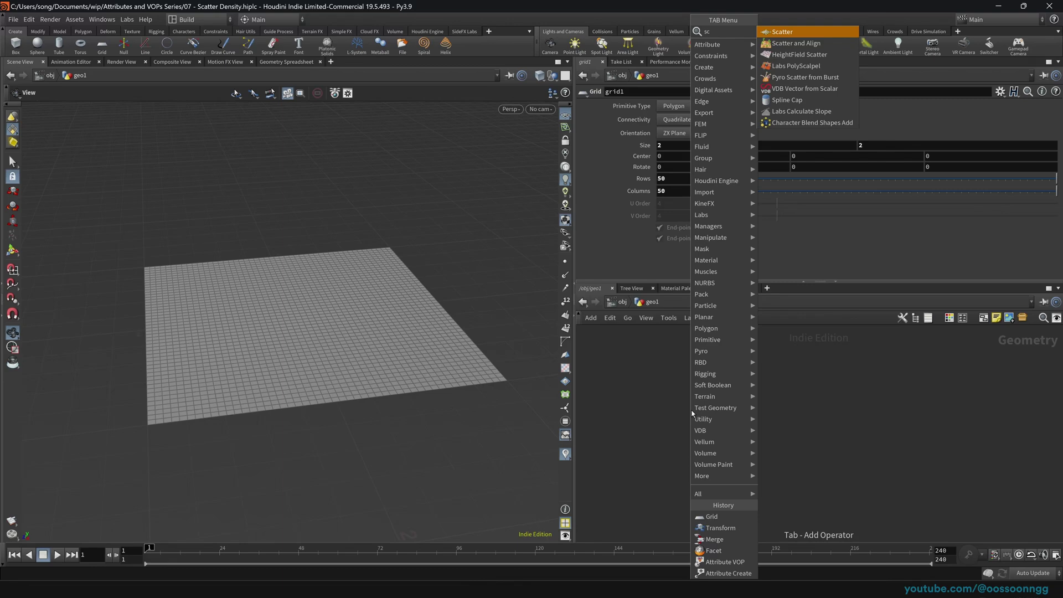
{"action": "type", "text": "at"}
{"action": "key", "text": "Return"}
{"action": "left_click_drag", "start_coordinate": [711, 469], "coordinate": [760, 481]}
{"action": "left_click_drag", "start_coordinate": [712, 432], "coordinate": [674, 424]}
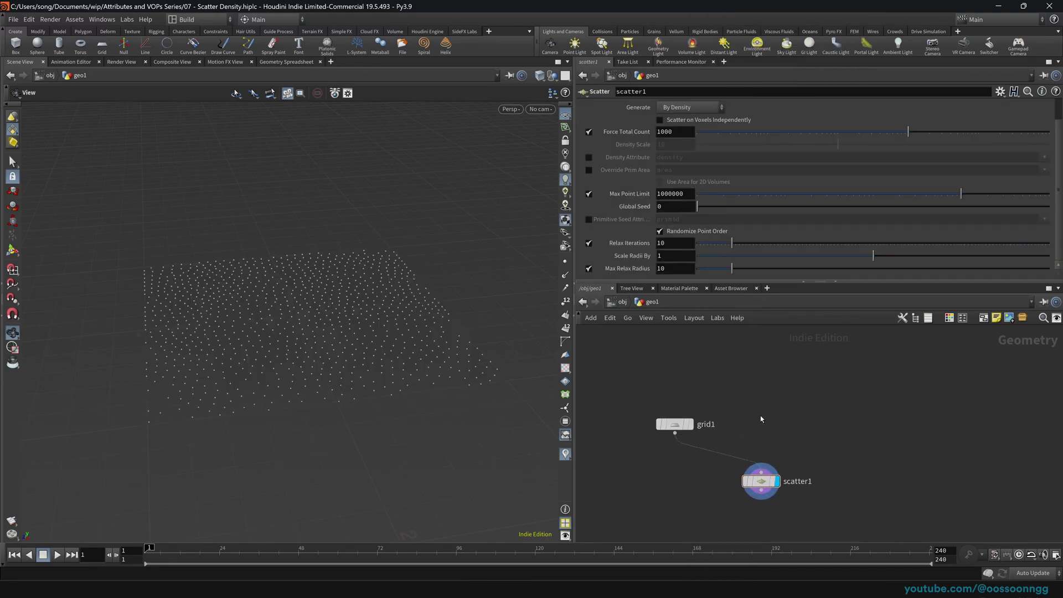
Keep scatter1 generating By Density, enable its Density Attribute as density, and read the node's error details
{"action": "left_click", "coordinate": [686, 108]}
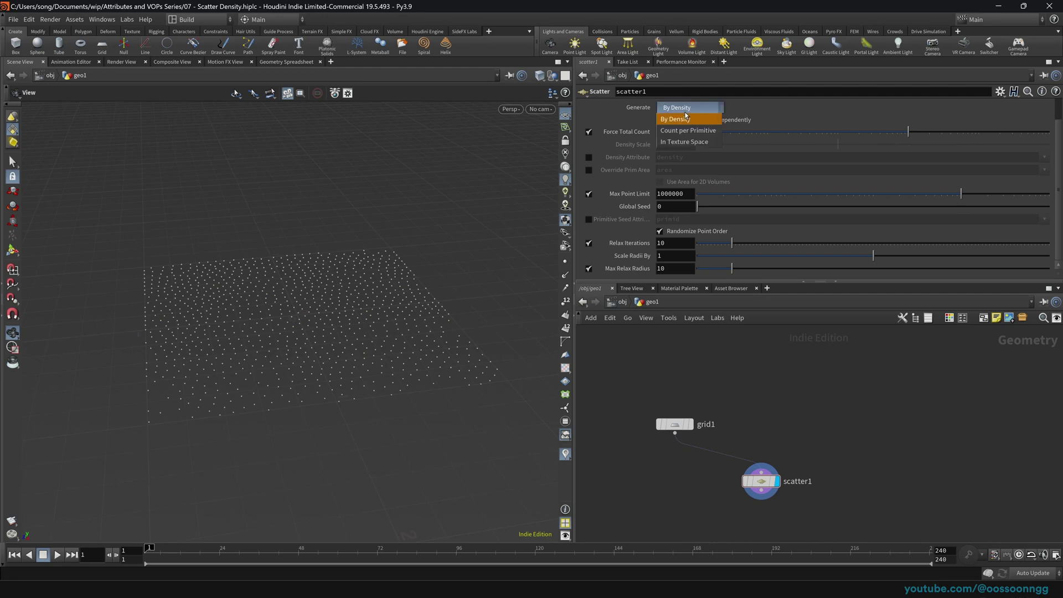
{"action": "left_click", "coordinate": [746, 114]}
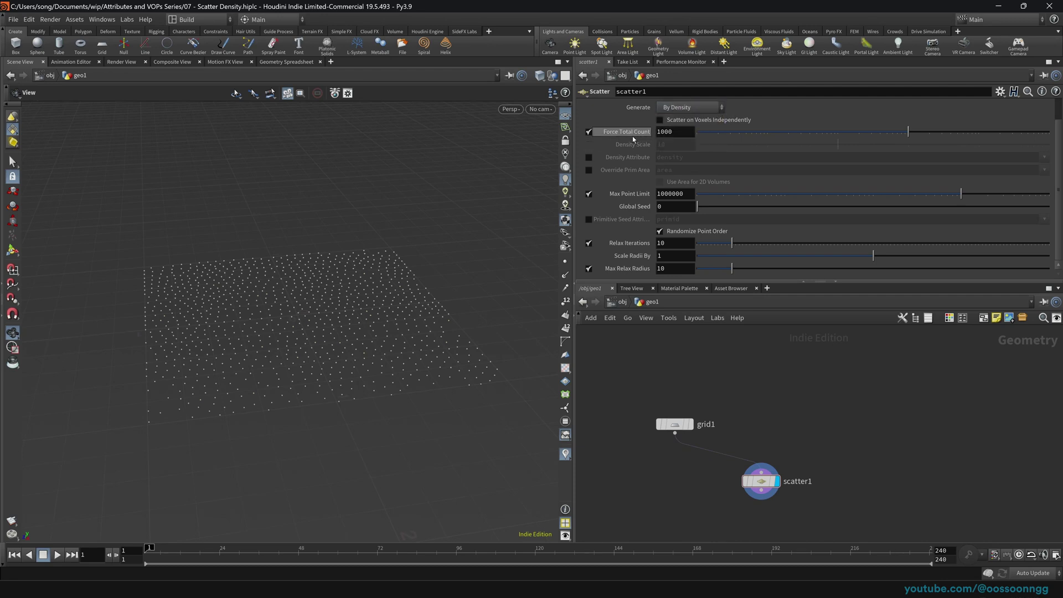
{"action": "left_click", "coordinate": [588, 157]}
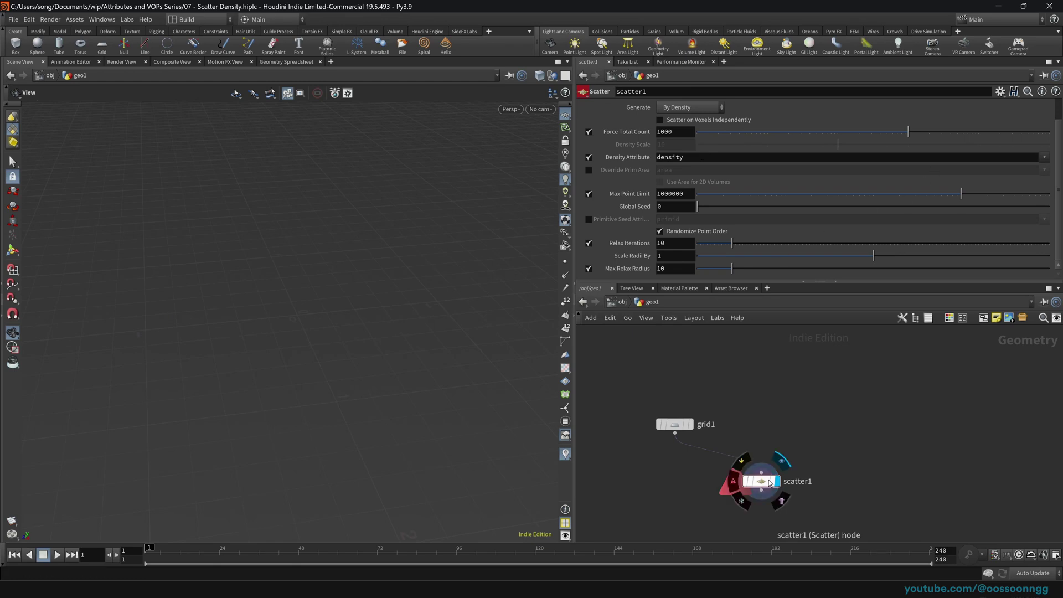
{"action": "left_click", "coordinate": [733, 480]}
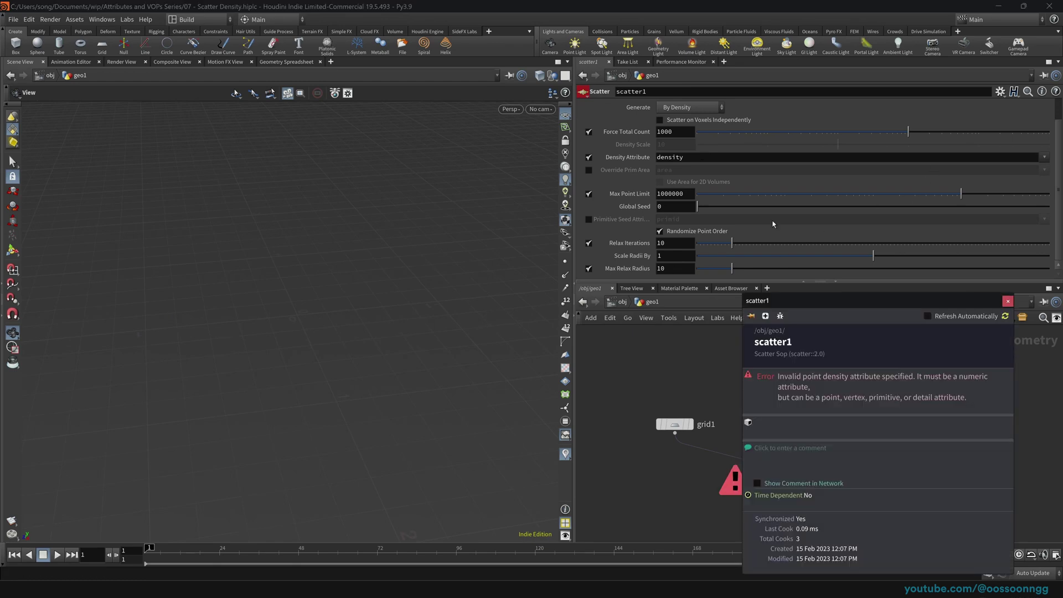
{"action": "left_click", "coordinate": [1006, 302]}
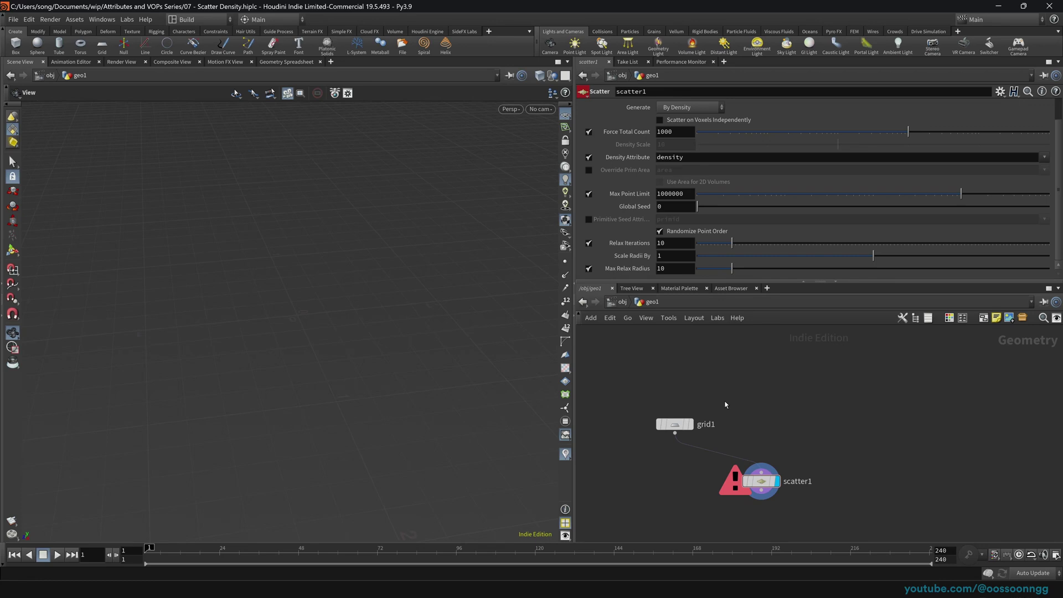
Insert an Attribute Paint node between grid1 and scatter1 and display it
{"action": "left_click_drag", "start_coordinate": [674, 425], "coordinate": [691, 394]}
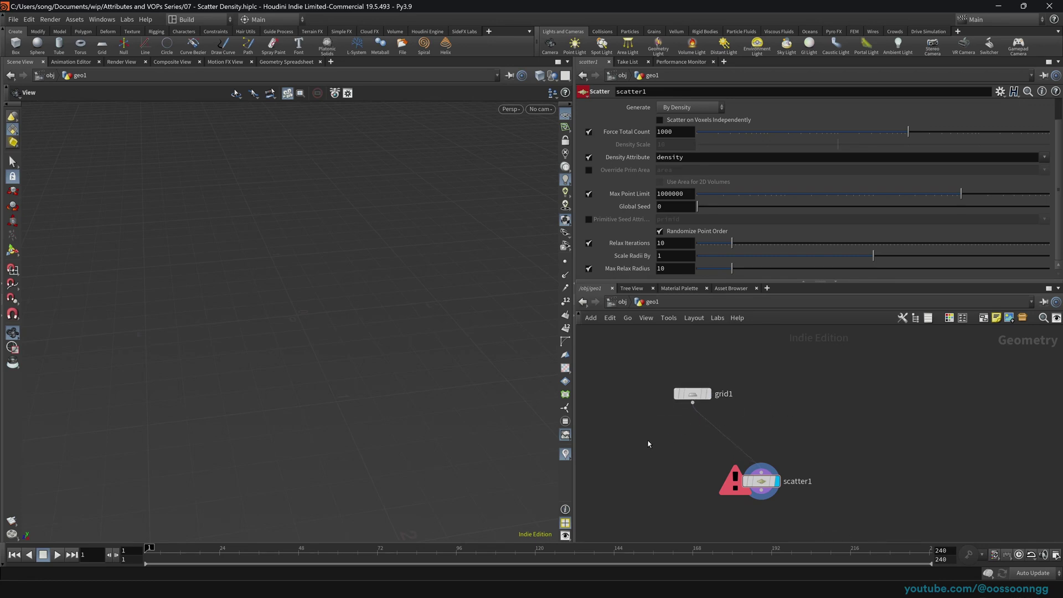
{"action": "key", "text": "Tab"}
{"action": "type", "text": "apai"}
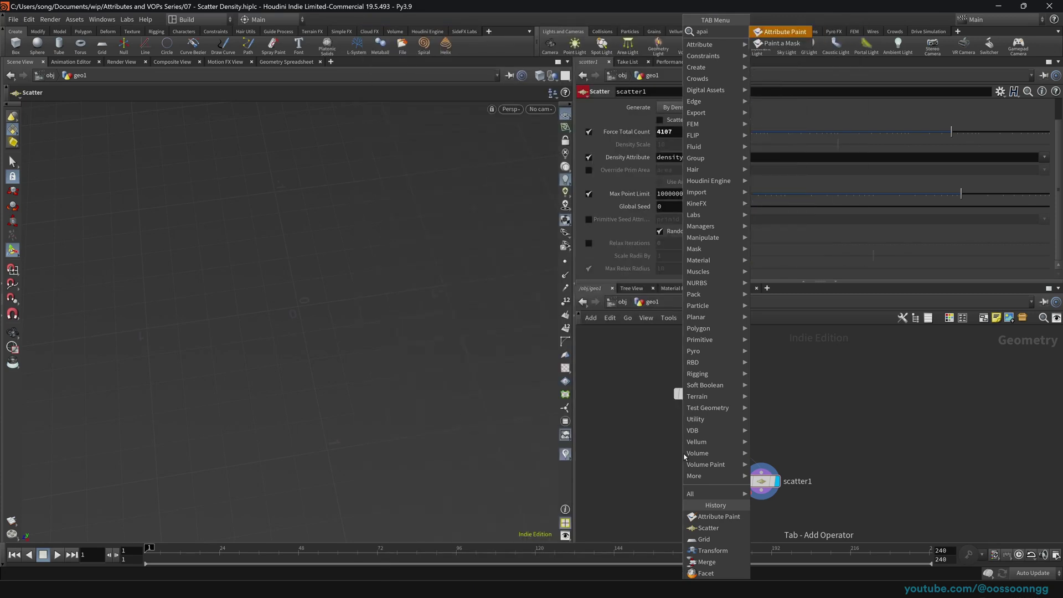
{"action": "key", "text": "Return"}
{"action": "left_click", "coordinate": [721, 433]}
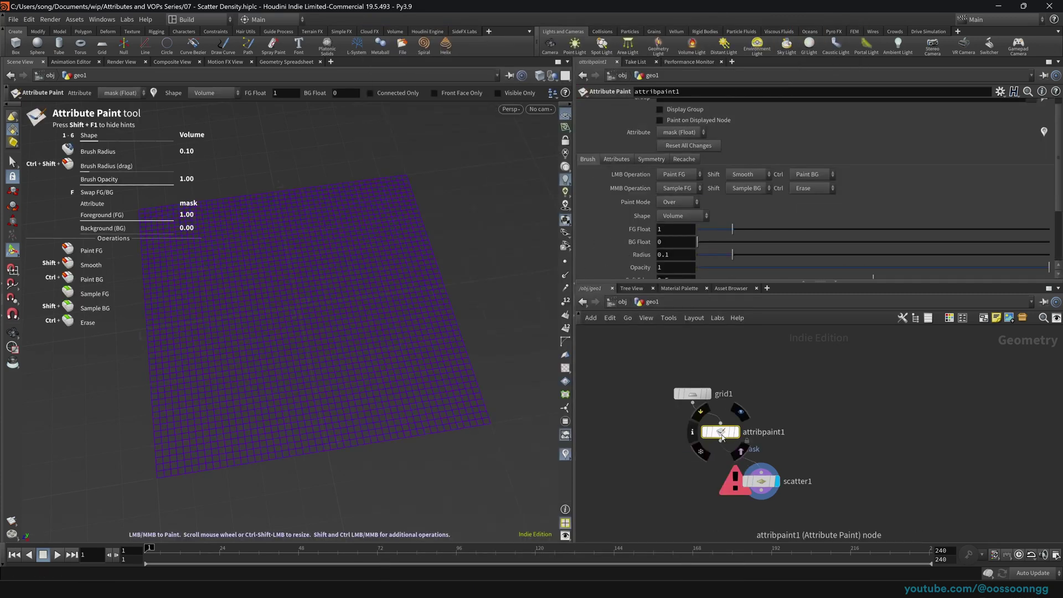
{"action": "left_click_drag", "start_coordinate": [718, 435], "coordinate": [682, 457]}
{"action": "left_click", "coordinate": [699, 453]}
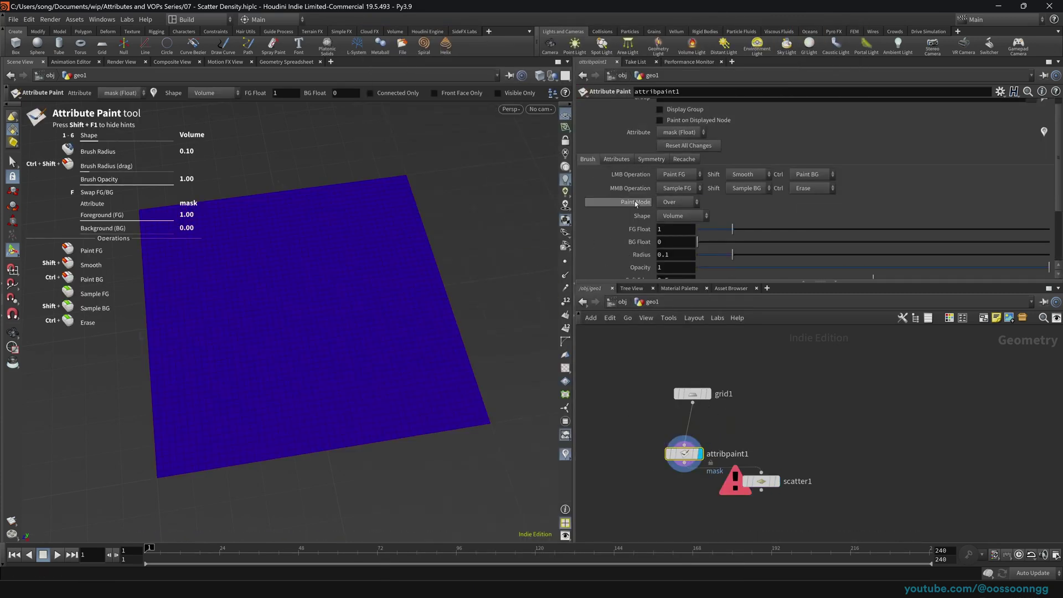
Rename the paint node's attribute to density
{"action": "left_click", "coordinate": [613, 159]}
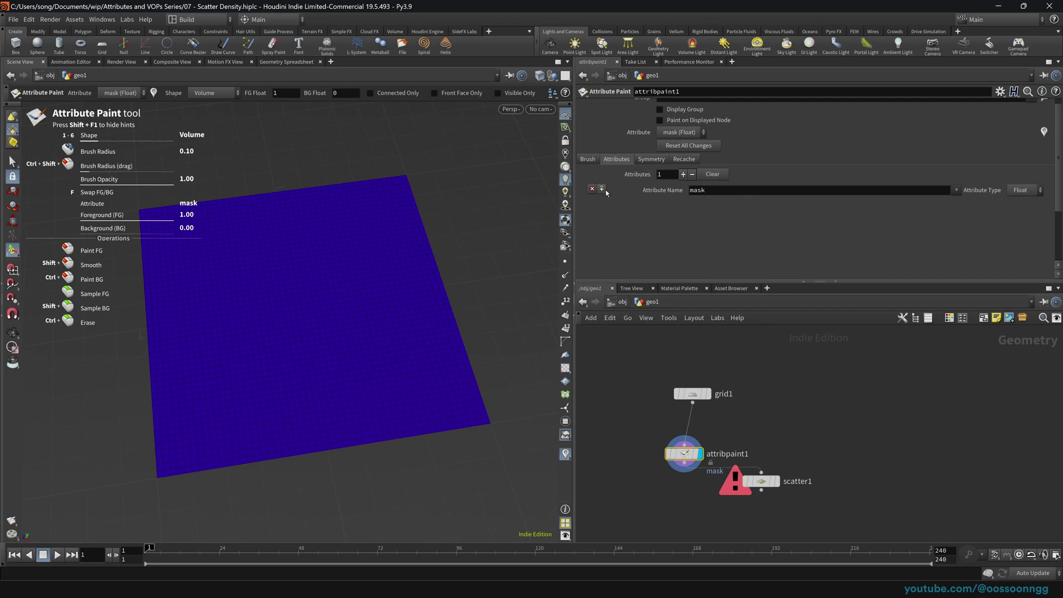
{"action": "left_click", "coordinate": [683, 174]}
{"action": "type", "text": "density"}
{"action": "key", "text": "Return"}
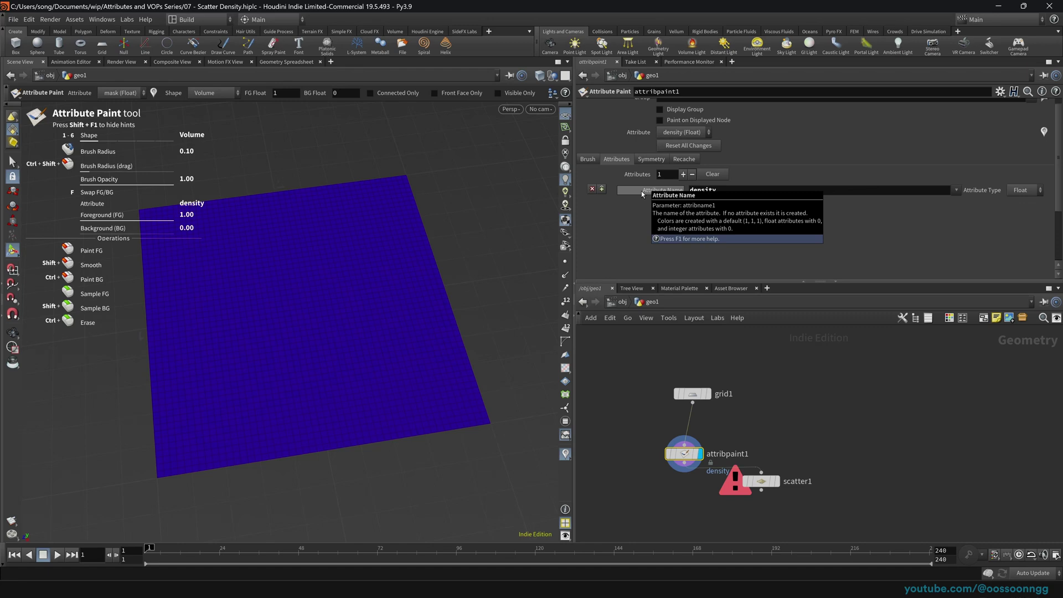
Paint a winding density stroke across the grid with foreground value 1 and radius 0.1, and display scatter1
{"action": "left_click", "coordinate": [586, 160]}
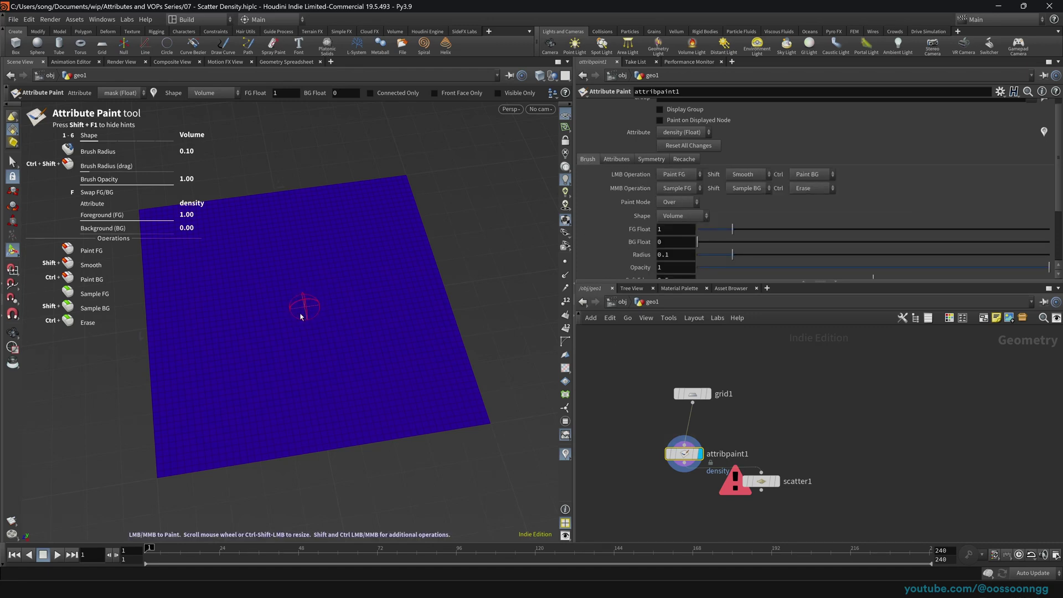
{"action": "mouse_move", "coordinate": [221, 432]}
{"action": "left_mouse_down"}
{"action": "mouse_move", "coordinate": [299, 415]}
{"action": "mouse_move", "coordinate": [388, 339]}
{"action": "mouse_move", "coordinate": [415, 383]}
{"action": "left_mouse_up"}
{"action": "left_click", "coordinate": [776, 481]}
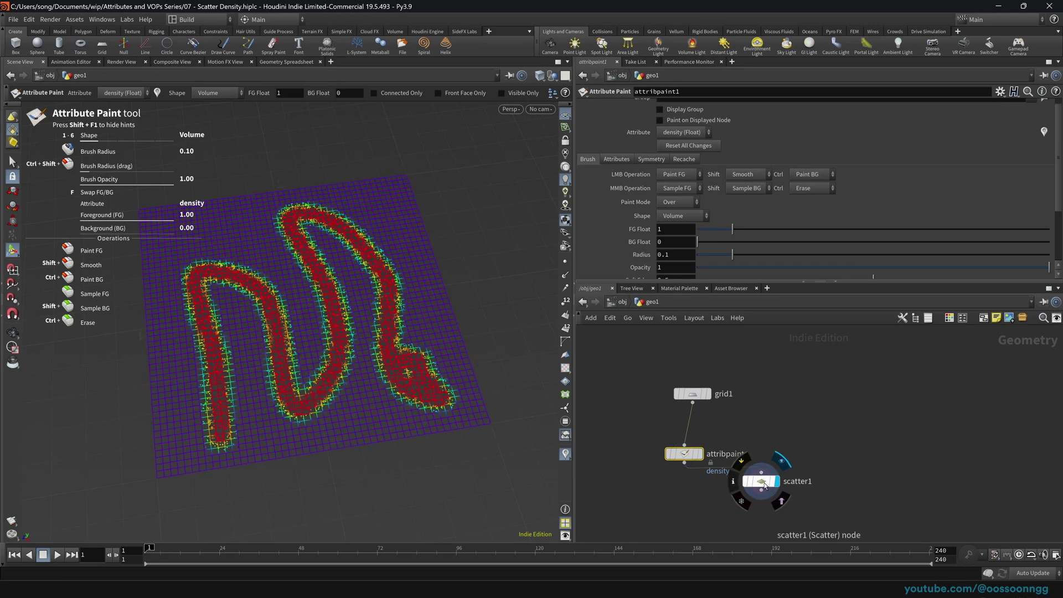
Set scatter1's Force Total Count to 1350 and line up attribpaint1 and scatter1 beneath grid1
{"action": "left_click", "coordinate": [759, 481]}
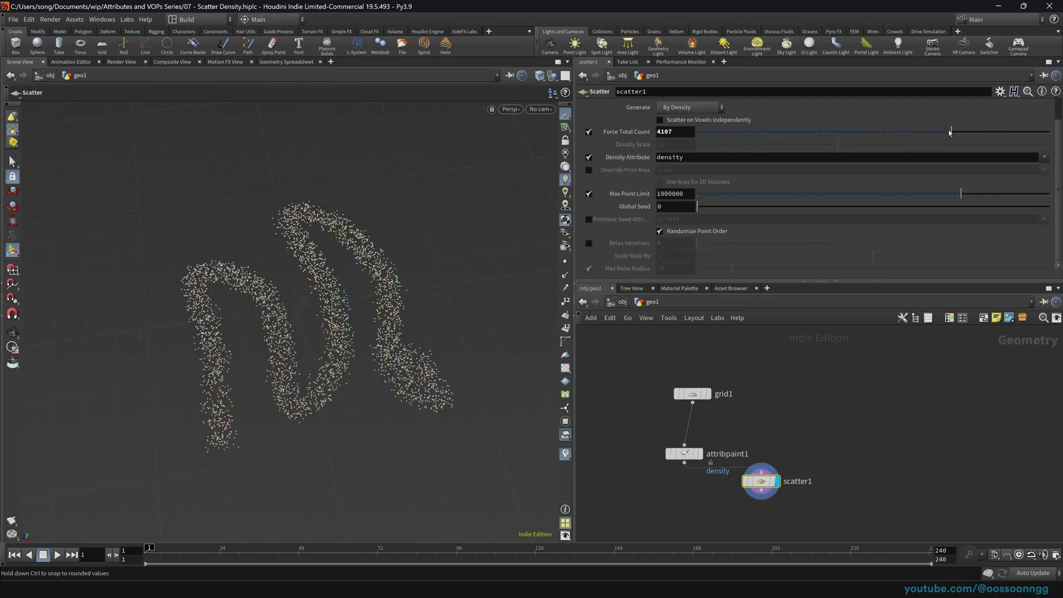
{"action": "left_click_drag", "start_coordinate": [950, 132], "coordinate": [860, 199]}
{"action": "left_click_drag", "start_coordinate": [689, 464], "coordinate": [693, 453]}
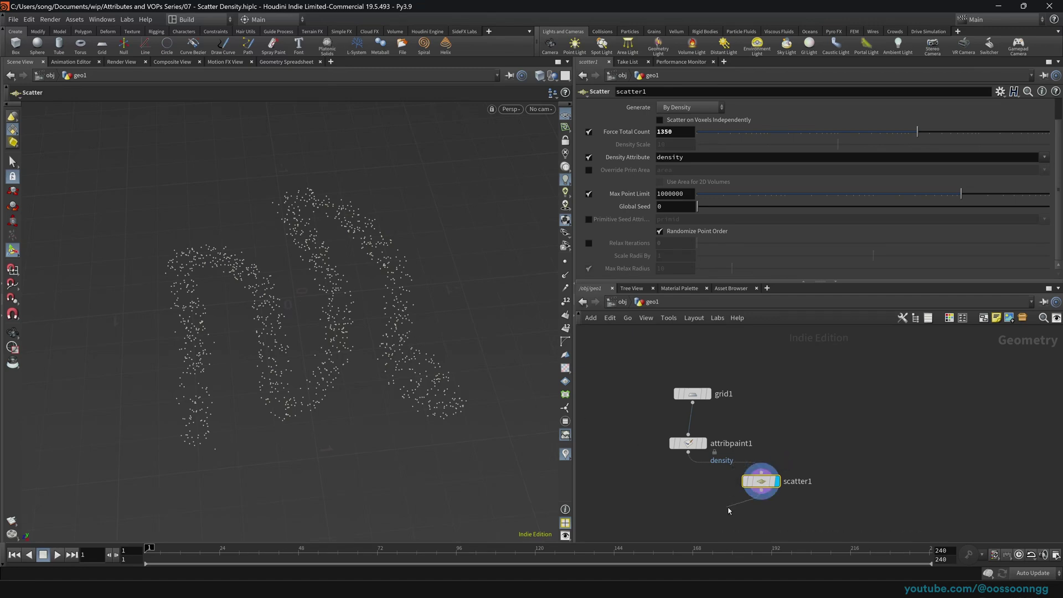
{"action": "left_click_drag", "start_coordinate": [764, 488], "coordinate": [699, 503]}
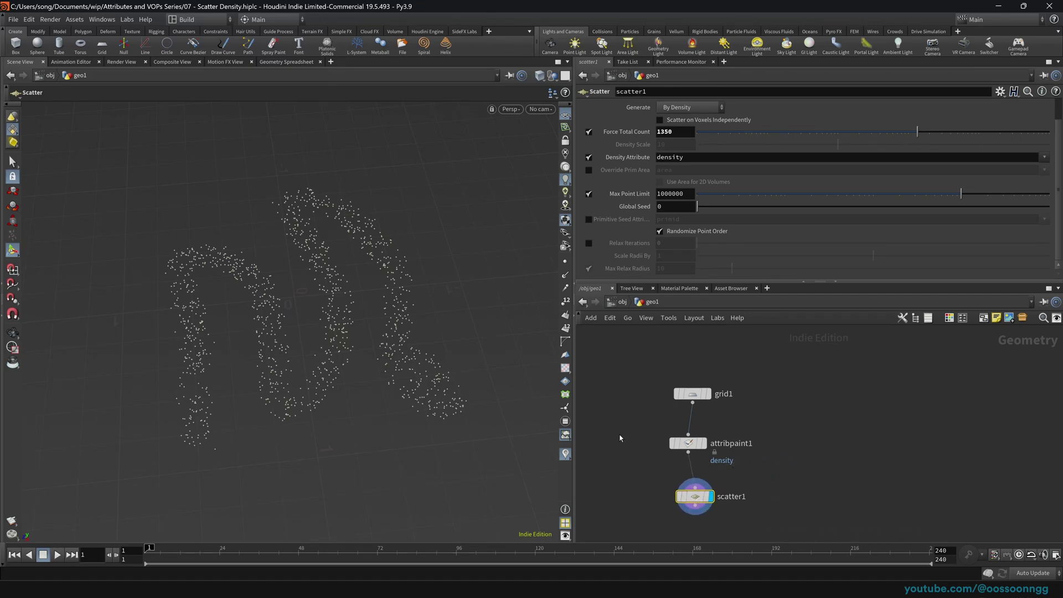
Erase sections of the painted density on attribpaint1 with background value 0, and paint a shifted winding stroke with foreground value 1
{"action": "key", "text": "Up"}
{"action": "mouse_move", "coordinate": [369, 308]}
{"action": "left_mouse_down", "text": "ctrl"}
{"action": "mouse_move", "coordinate": [292, 360]}
{"action": "mouse_move", "coordinate": [368, 355]}
{"action": "left_mouse_up", "text": "ctrl"}
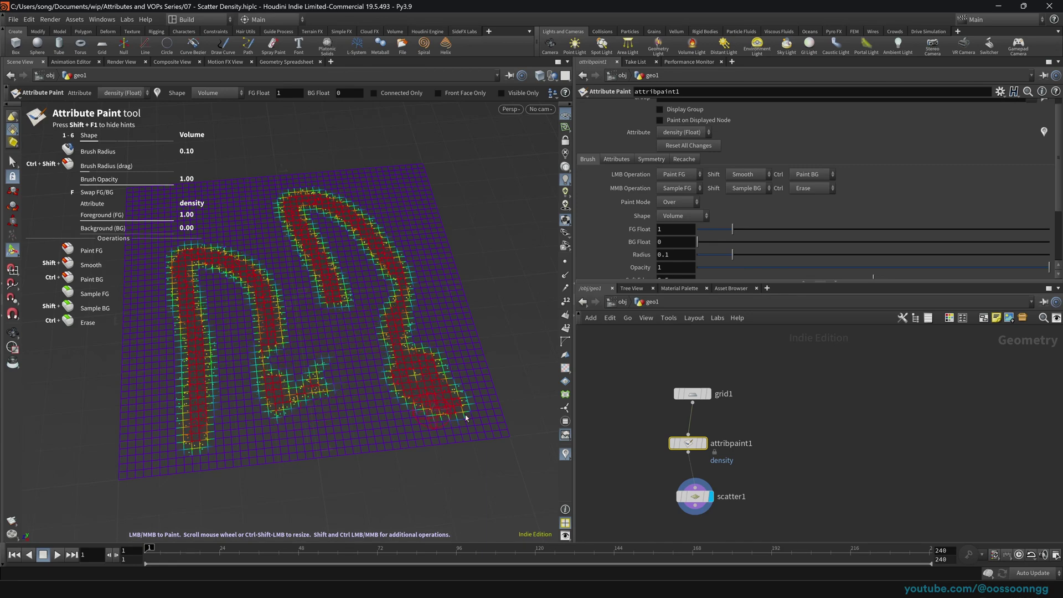
{"action": "left_click", "coordinate": [707, 445]}
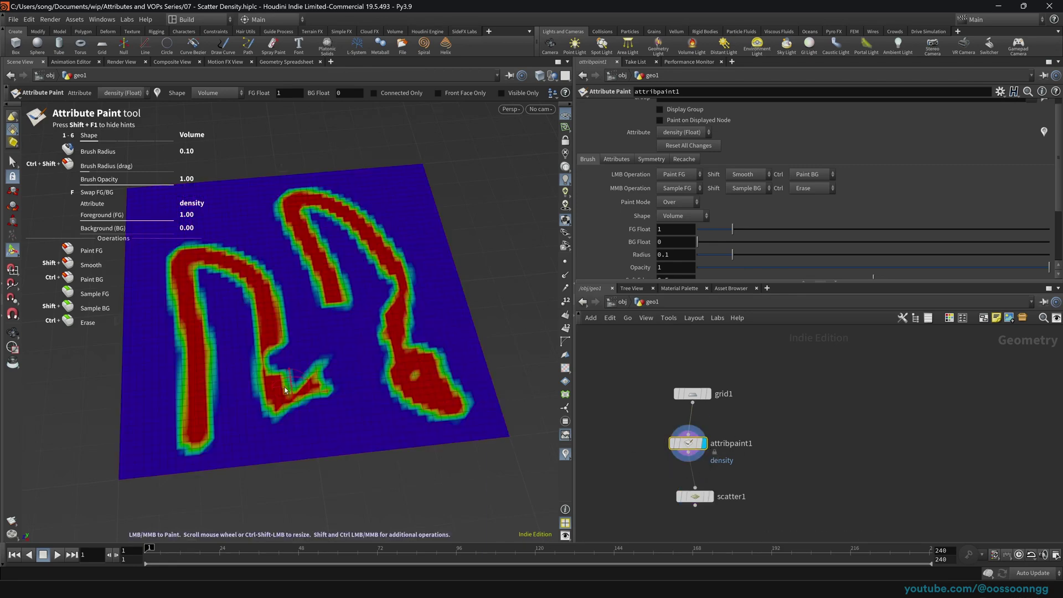
{"action": "mouse_move", "coordinate": [193, 445]}
{"action": "left_mouse_down", "text": "ctrl"}
{"action": "mouse_move", "coordinate": [268, 437]}
{"action": "mouse_move", "coordinate": [202, 339]}
{"action": "mouse_move", "coordinate": [287, 325]}
{"action": "mouse_move", "coordinate": [355, 357]}
{"action": "mouse_move", "coordinate": [356, 391]}
{"action": "mouse_move", "coordinate": [274, 406]}
{"action": "left_mouse_up", "text": "ctrl"}
{"action": "mouse_move", "coordinate": [227, 440]}
{"action": "left_mouse_down"}
{"action": "mouse_move", "coordinate": [186, 248]}
{"action": "mouse_move", "coordinate": [361, 378]}
{"action": "mouse_move", "coordinate": [275, 215]}
{"action": "left_mouse_up"}
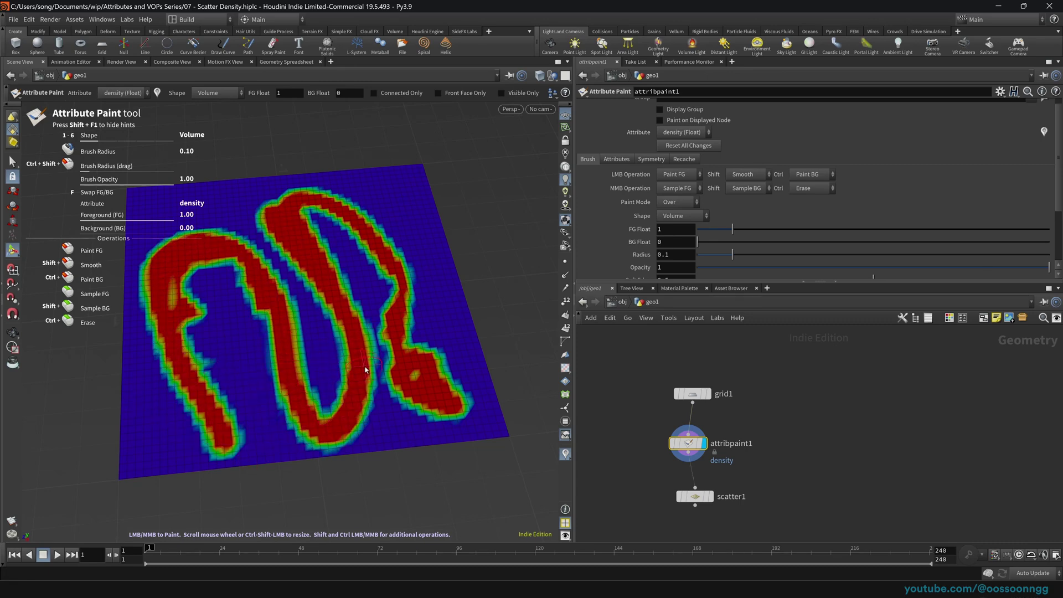
{"action": "scroll", "coordinate": [622, 145], "scroll_direction": "up", "scroll_amount": 1}
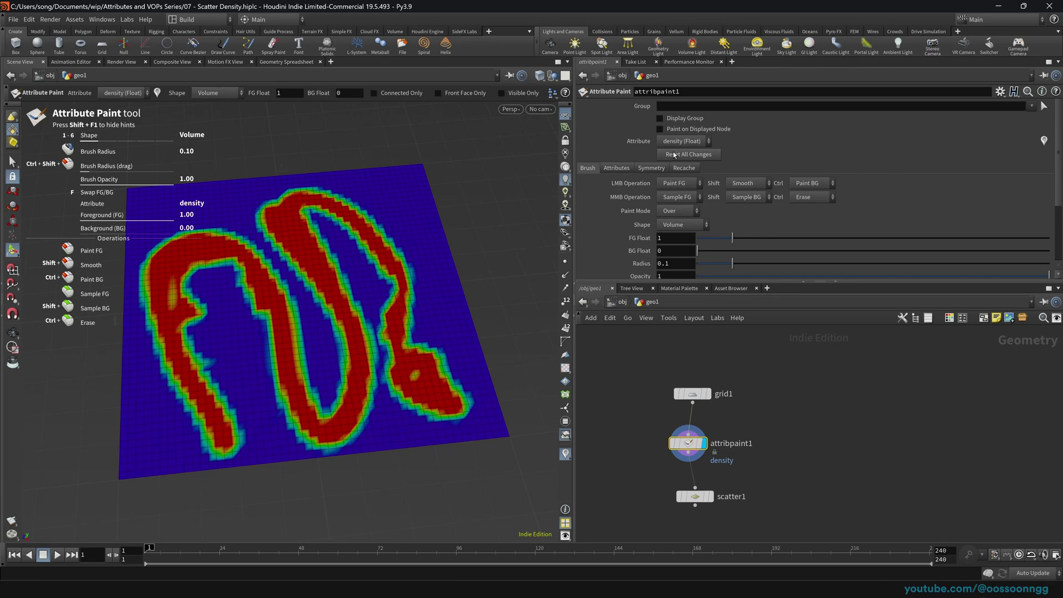
Reset all changes on the paint node and paint a smiley face with two eyes and a curved mouth on the grid
{"action": "left_click", "coordinate": [714, 155]}
{"action": "left_click_drag", "start_coordinate": [260, 256], "coordinate": [243, 272]}
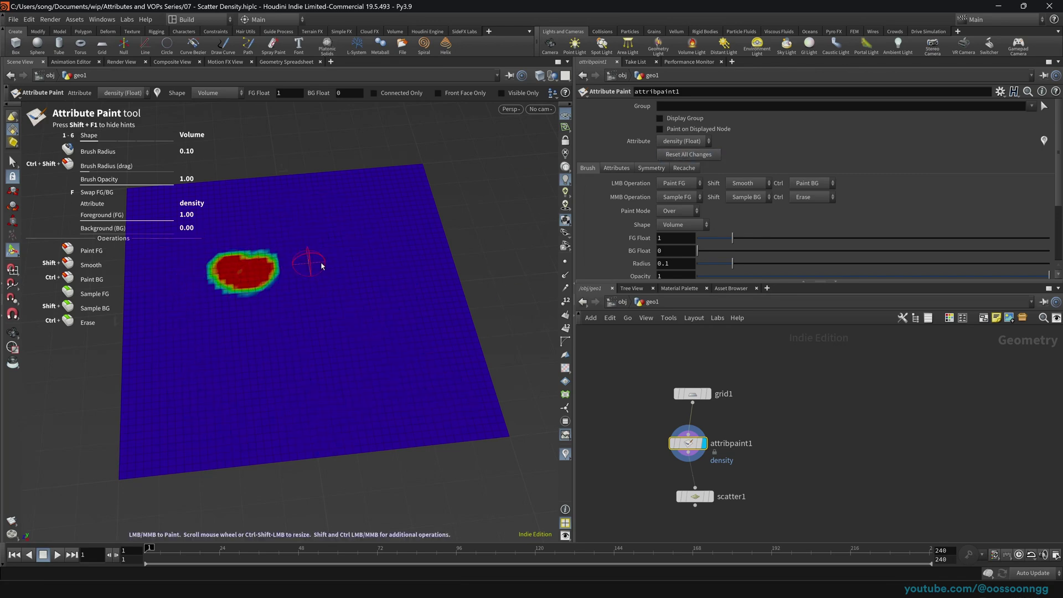
{"action": "left_click_drag", "start_coordinate": [353, 256], "coordinate": [357, 252]}
{"action": "left_click_drag", "start_coordinate": [220, 328], "coordinate": [411, 281]}
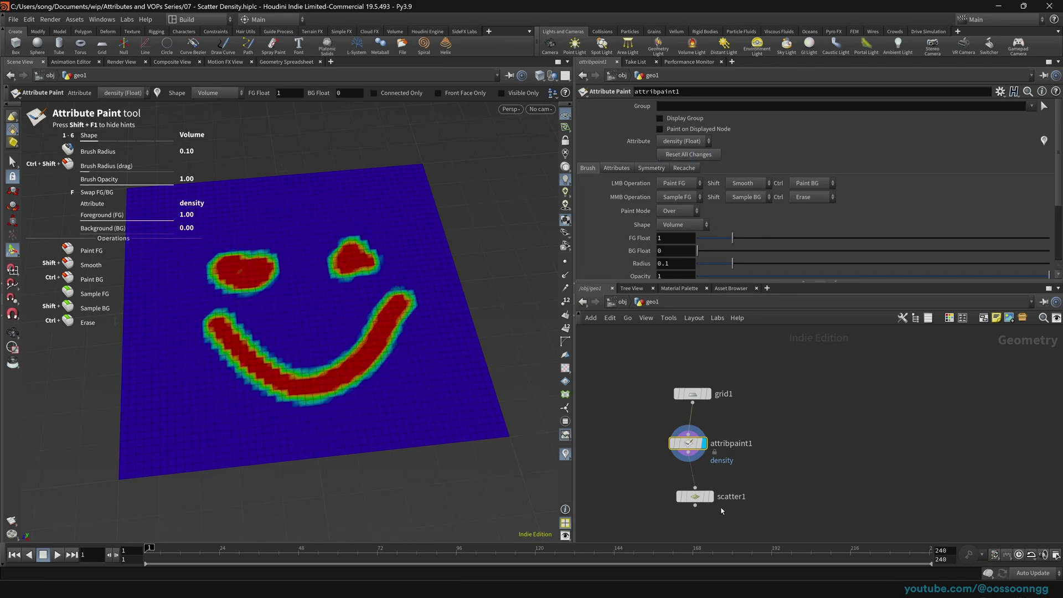
Compare the points scattered by scatter1 with the smiley density painted on attribpaint1
{"action": "left_click", "coordinate": [710, 496]}
{"action": "key", "text": "Escape"}
{"action": "left_click_drag", "start_coordinate": [323, 380], "coordinate": [406, 377]}
{"action": "left_click", "coordinate": [704, 443]}
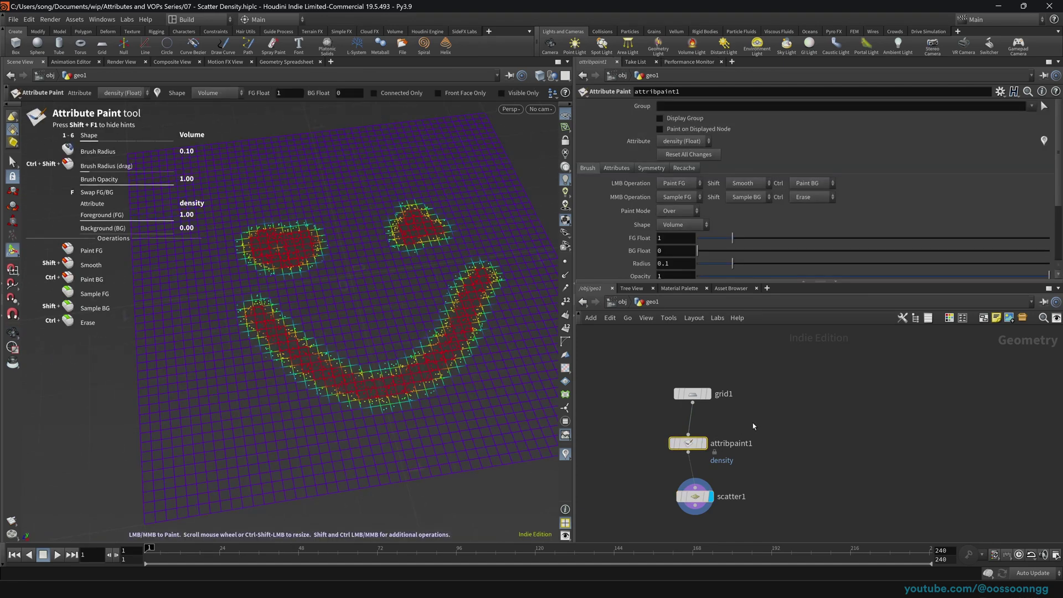
{"action": "middle_click_drag", "start_coordinate": [454, 346], "coordinate": [391, 344], "text": "alt"}
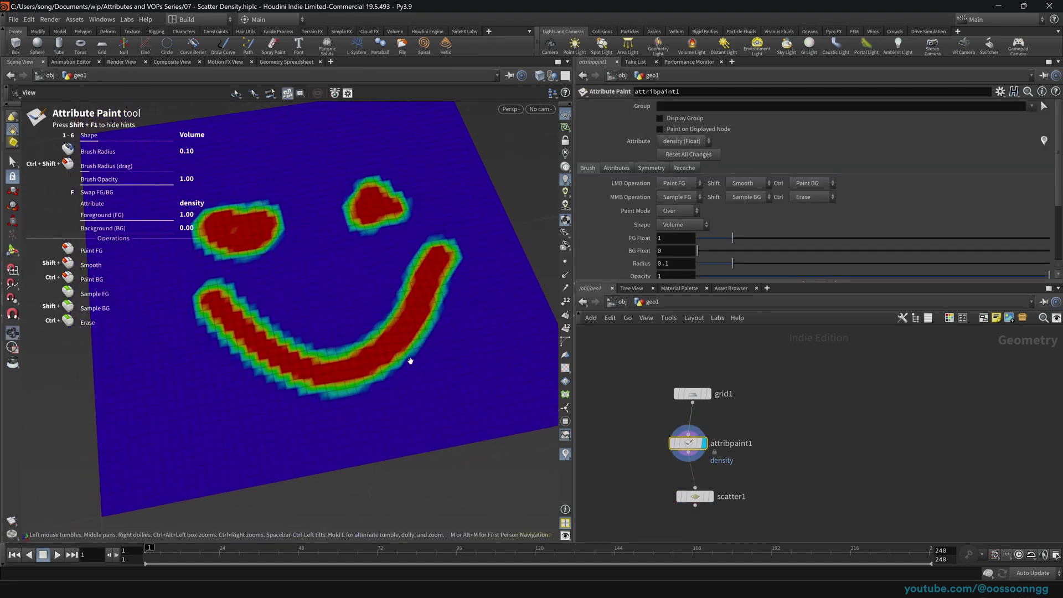
{"action": "left_click", "coordinate": [709, 496]}
Add an Attribute Transfer node to the side of the network and delete attribpaint1, leaving grid1 feeding scatter1
{"action": "left_click_drag", "start_coordinate": [688, 452], "coordinate": [658, 454]}
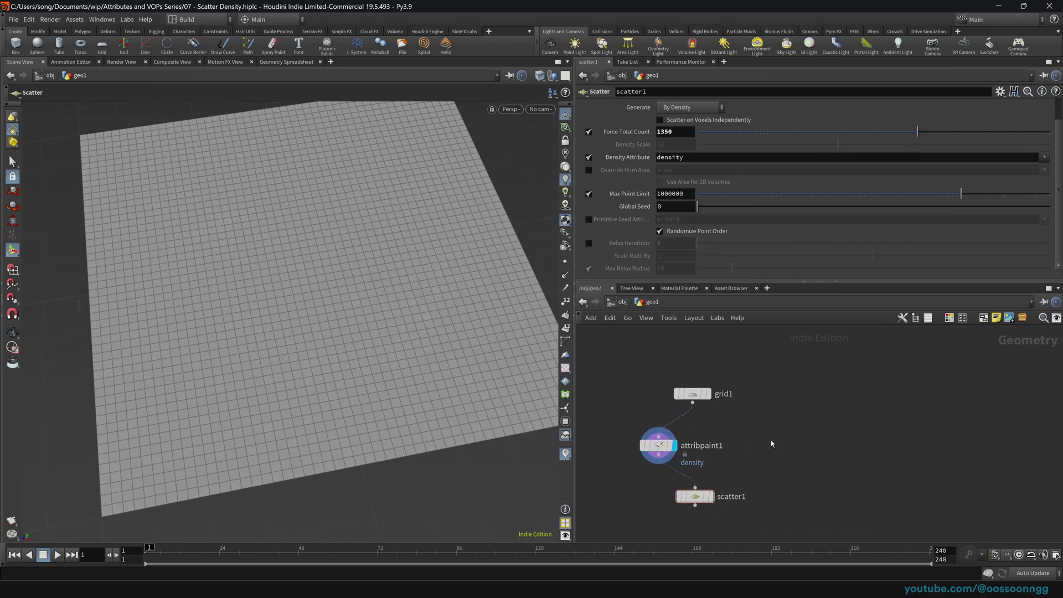
{"action": "key", "text": "Tab"}
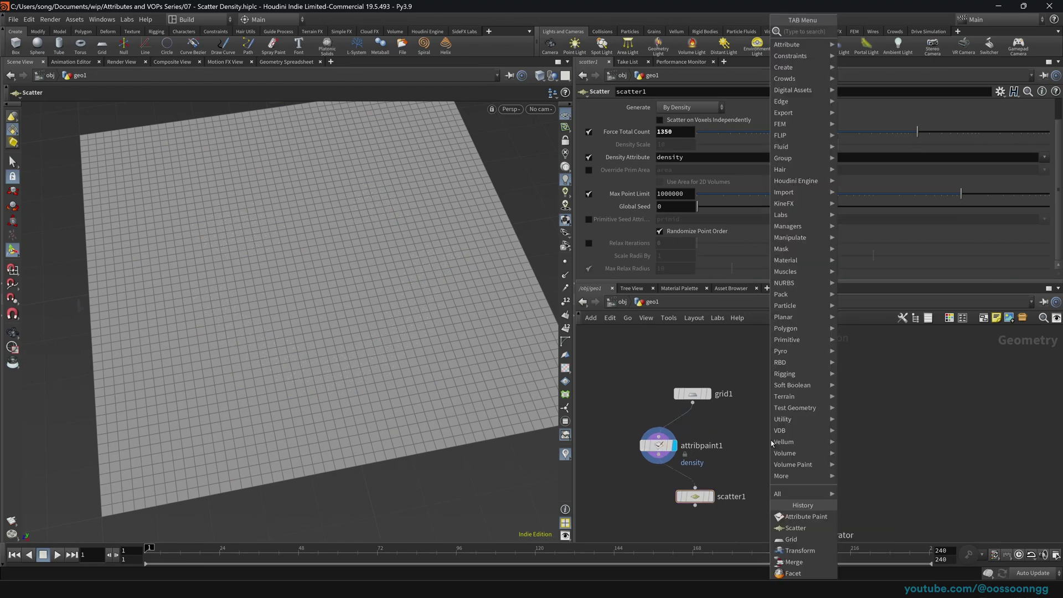
{"action": "type", "text": "a"}
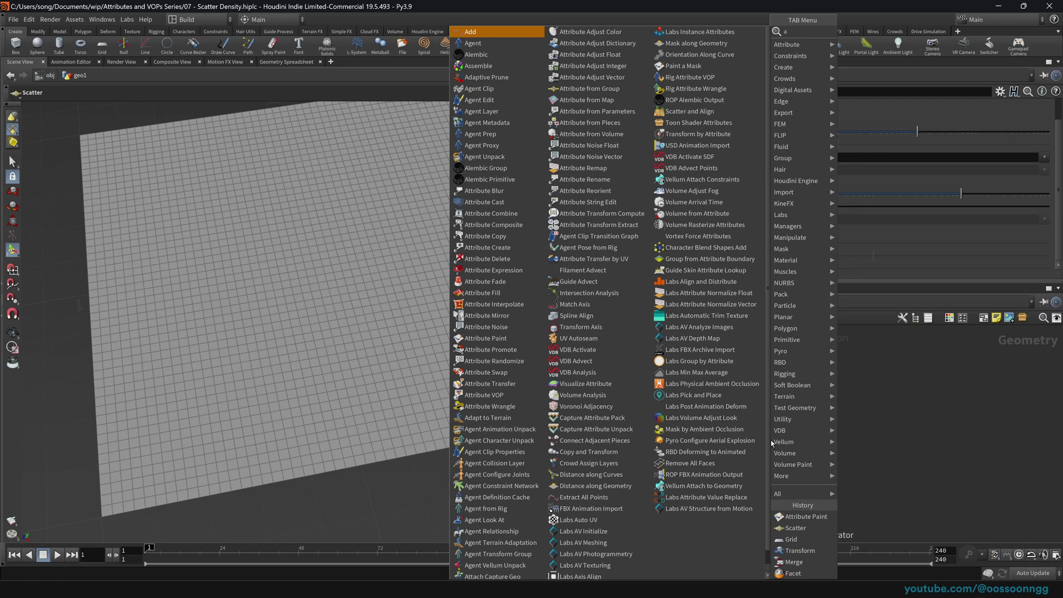
{"action": "type", "text": "transf"}
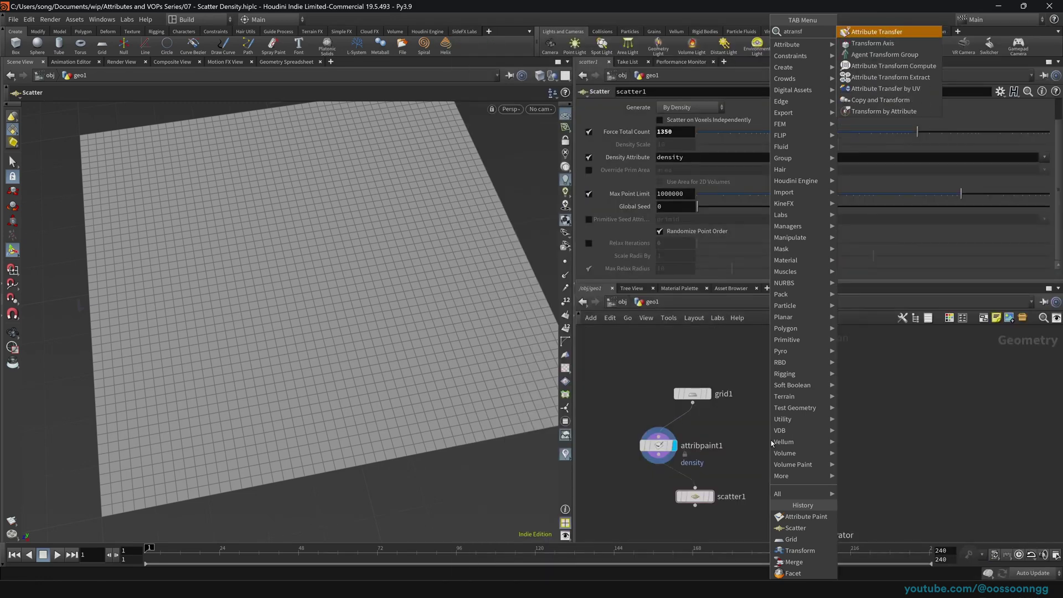
{"action": "key", "text": "Return"}
{"action": "left_click", "coordinate": [839, 448]}
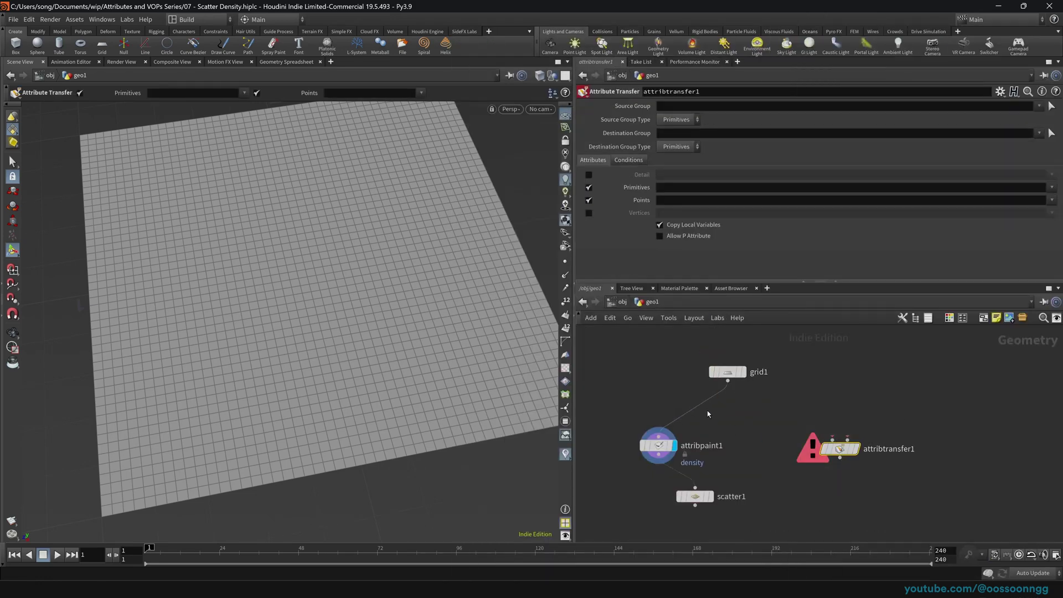
{"action": "left_click", "coordinate": [668, 450]}
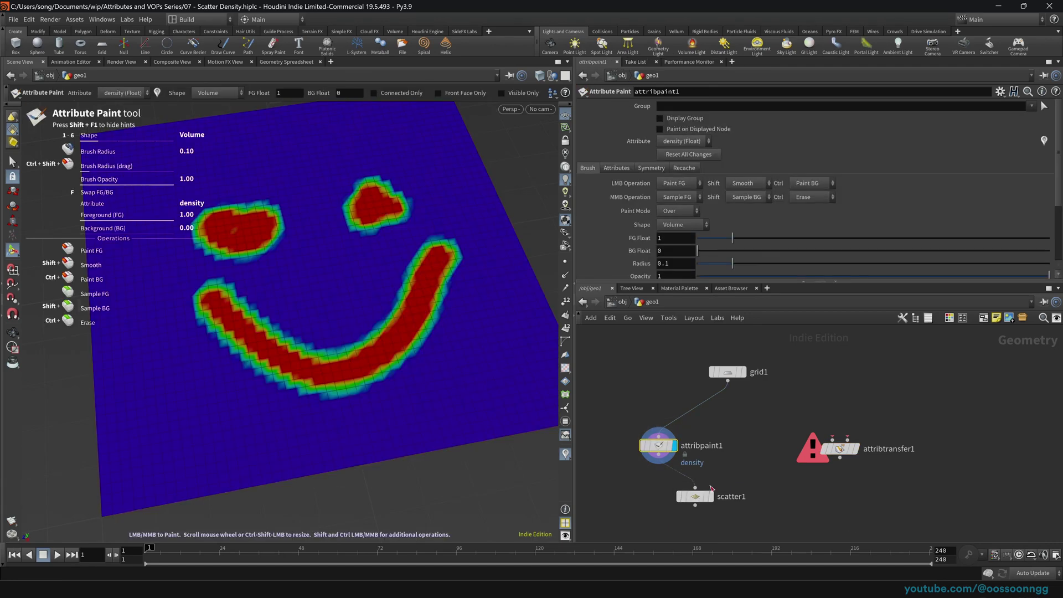
{"action": "key", "text": "Delete"}
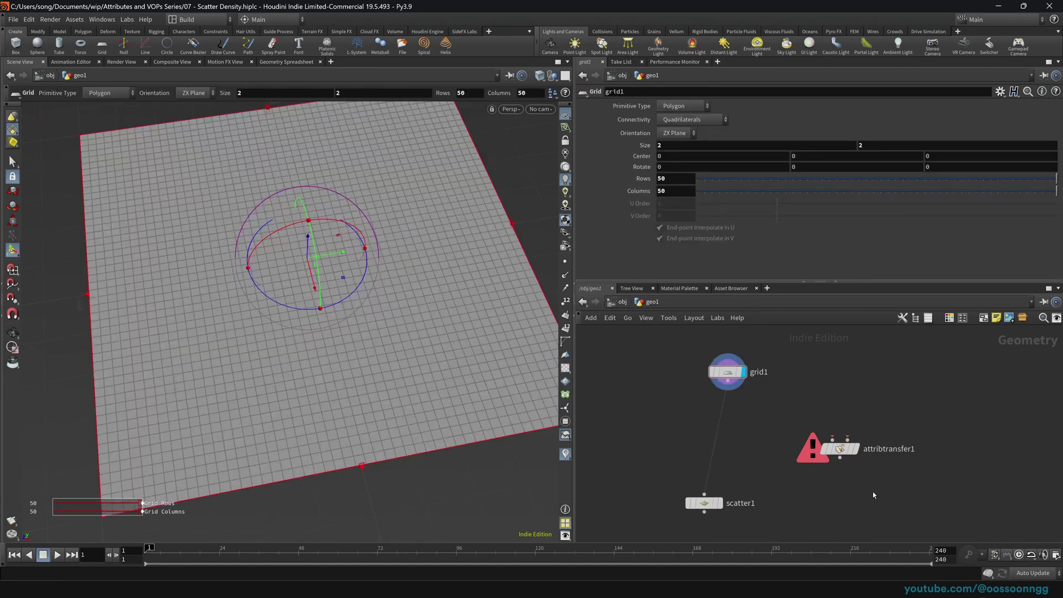
Add a Voronoi Fracture node beneath grid1
{"action": "left_click", "coordinate": [871, 437]}
{"action": "key", "text": "Tab"}
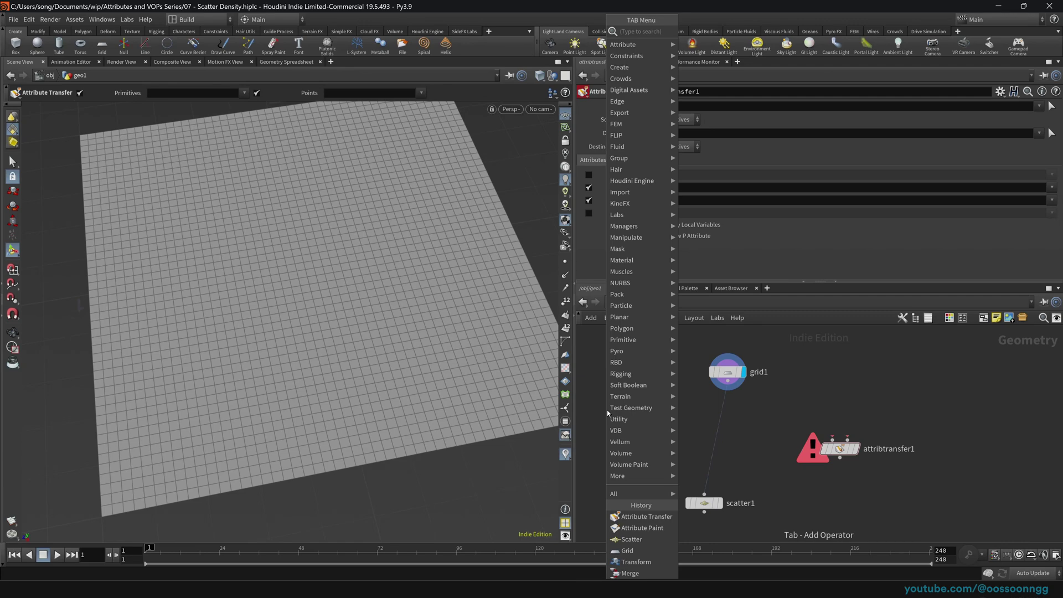
{"action": "type", "text": "voro"}
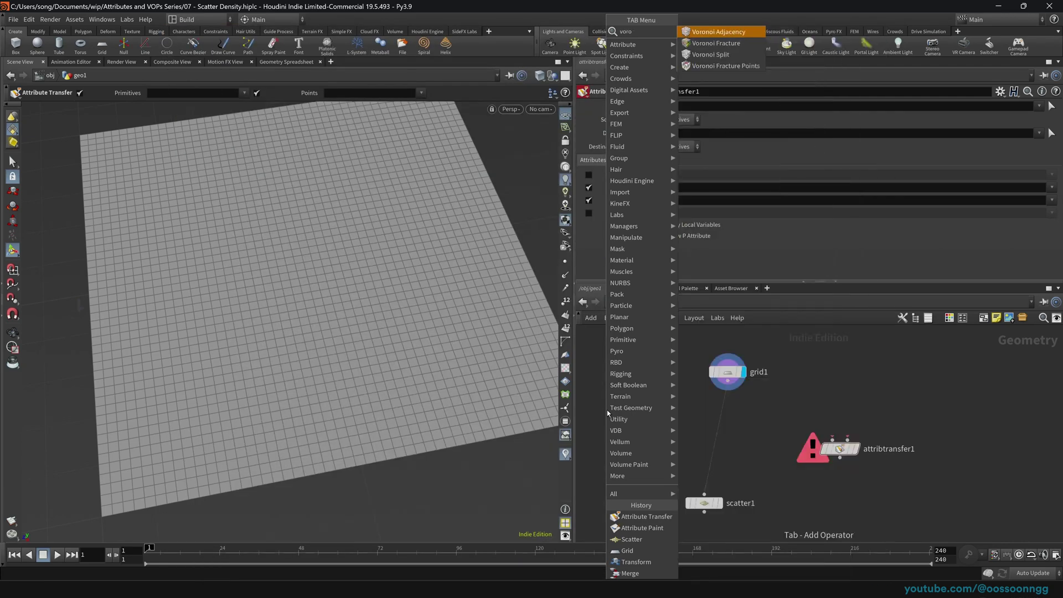
{"action": "key", "text": "Down"}
{"action": "key", "text": "Return"}
{"action": "left_click", "coordinate": [663, 416]}
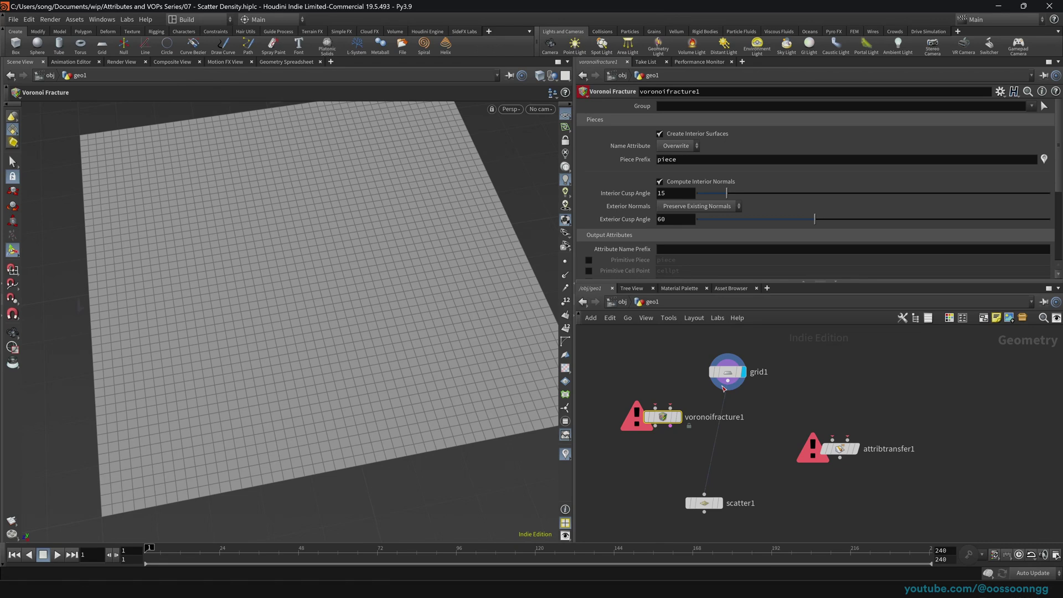
Connect grid1 to the first input of voronoifracture1, display the fracture node, and move it beside scatter1
{"action": "left_click", "coordinate": [655, 409]}
{"action": "left_click", "coordinate": [726, 390]}
{"action": "left_click_drag", "start_coordinate": [663, 416], "coordinate": [663, 429]}
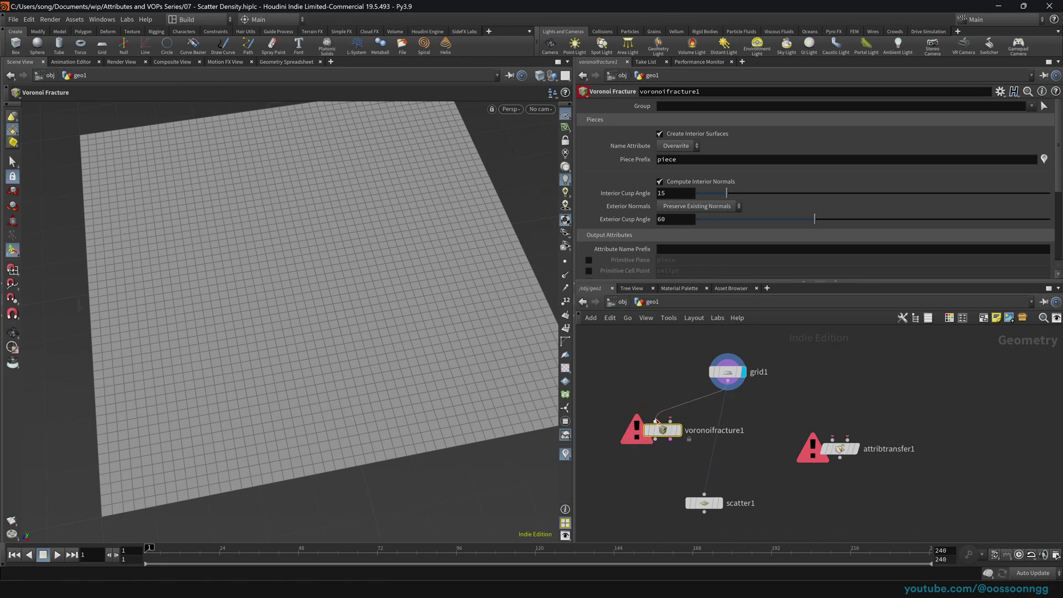
{"action": "left_click", "coordinate": [679, 430]}
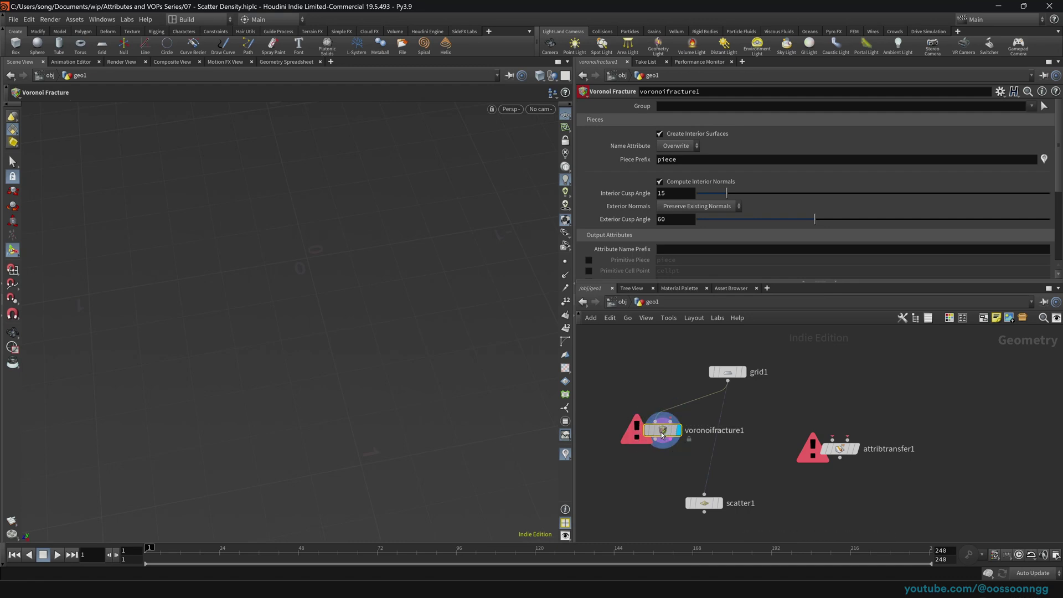
{"action": "left_click_drag", "start_coordinate": [664, 430], "coordinate": [616, 490]}
{"action": "middle_click_drag", "start_coordinate": [659, 498], "coordinate": [774, 484]}
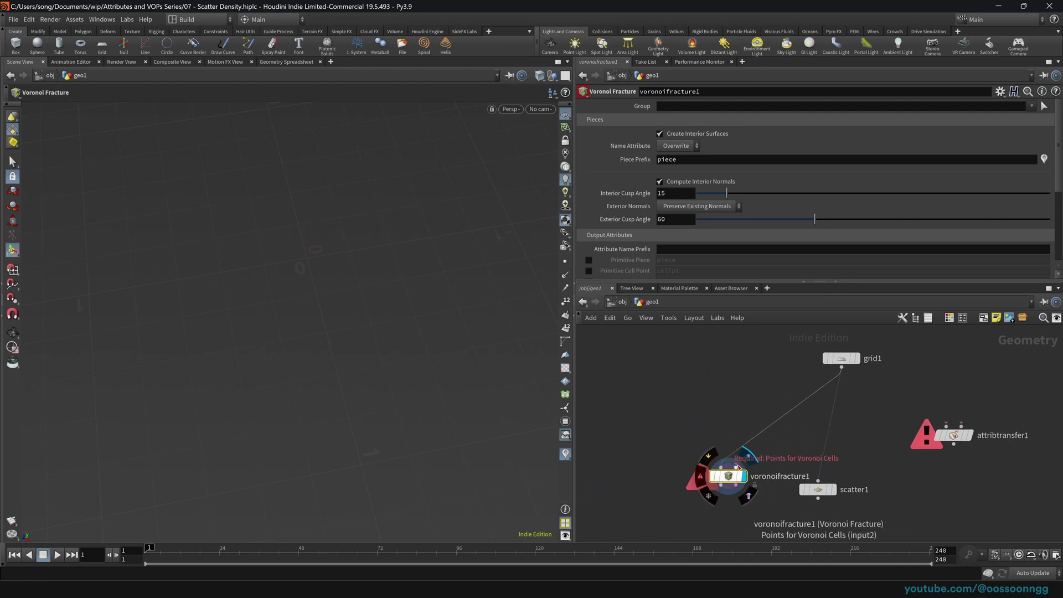
Display scatter1, disable its Density Attribute, and set Force Total Count to 76
{"action": "left_click", "coordinate": [817, 489]}
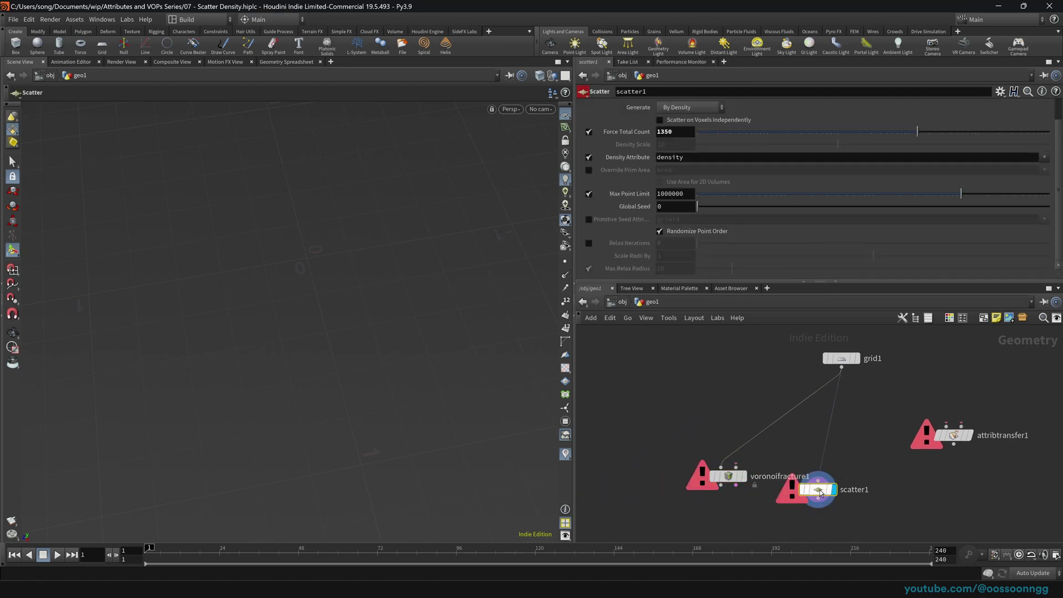
{"action": "left_click", "coordinate": [589, 157]}
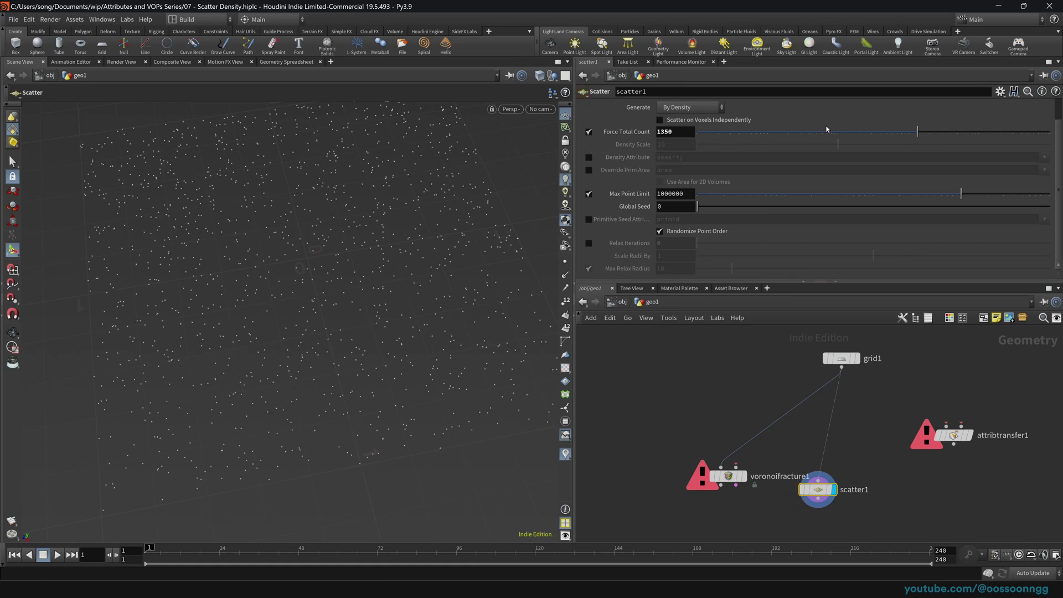
{"action": "left_click", "coordinate": [748, 131]}
{"action": "left_click_drag", "start_coordinate": [749, 131], "coordinate": [828, 131]}
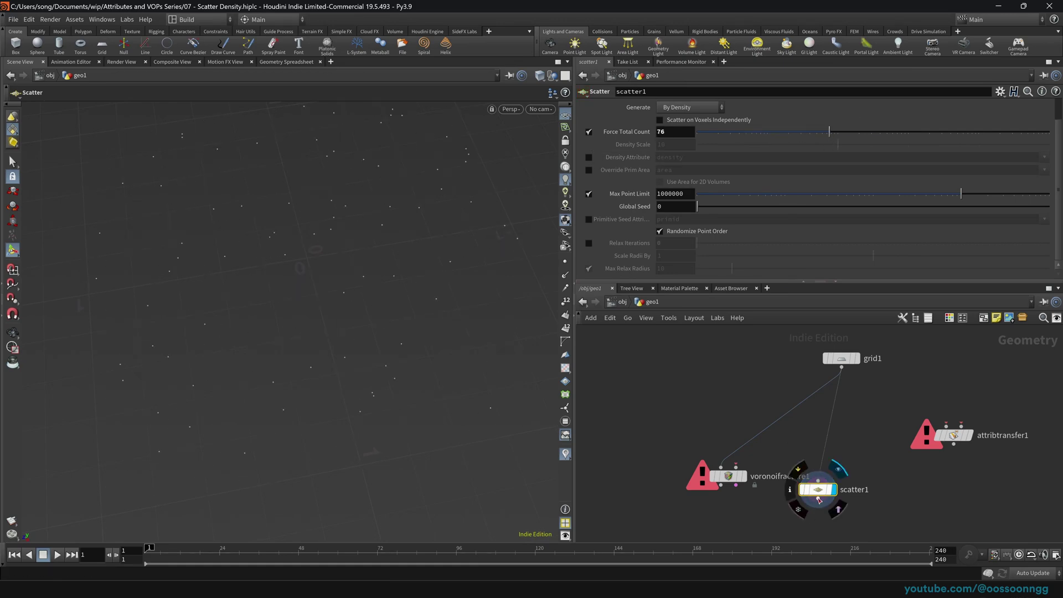
Connect scatter1 to the Points for Voronoi Cells input of voronoifracture1 and display the fractured grid
{"action": "left_click_drag", "start_coordinate": [817, 502], "coordinate": [725, 490]}
{"action": "left_click", "coordinate": [742, 475]}
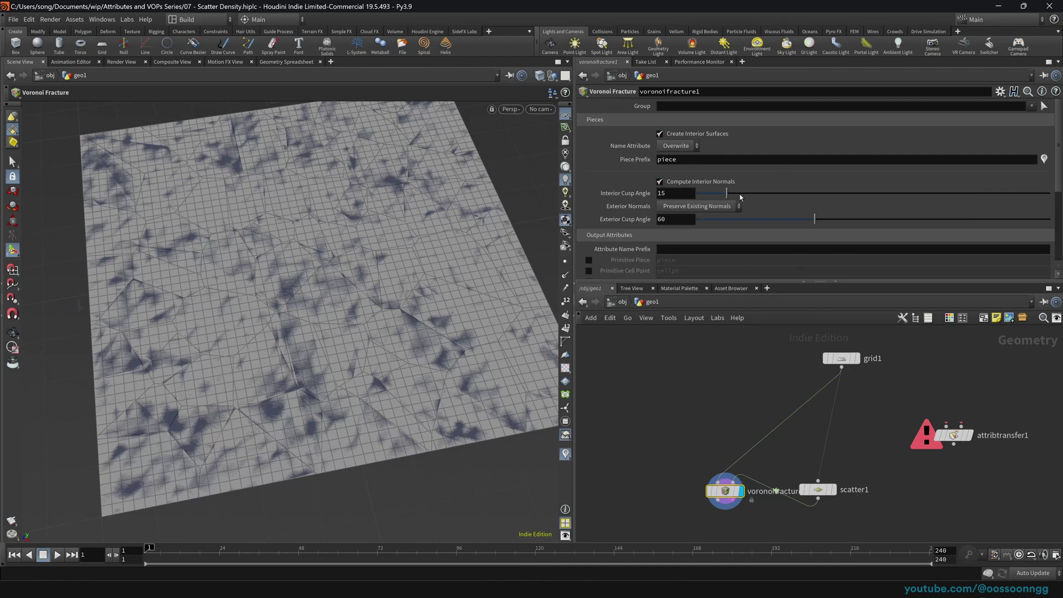
{"action": "left_click_drag", "start_coordinate": [340, 325], "coordinate": [367, 337], "text": "alt"}
{"action": "key", "text": "Return"}
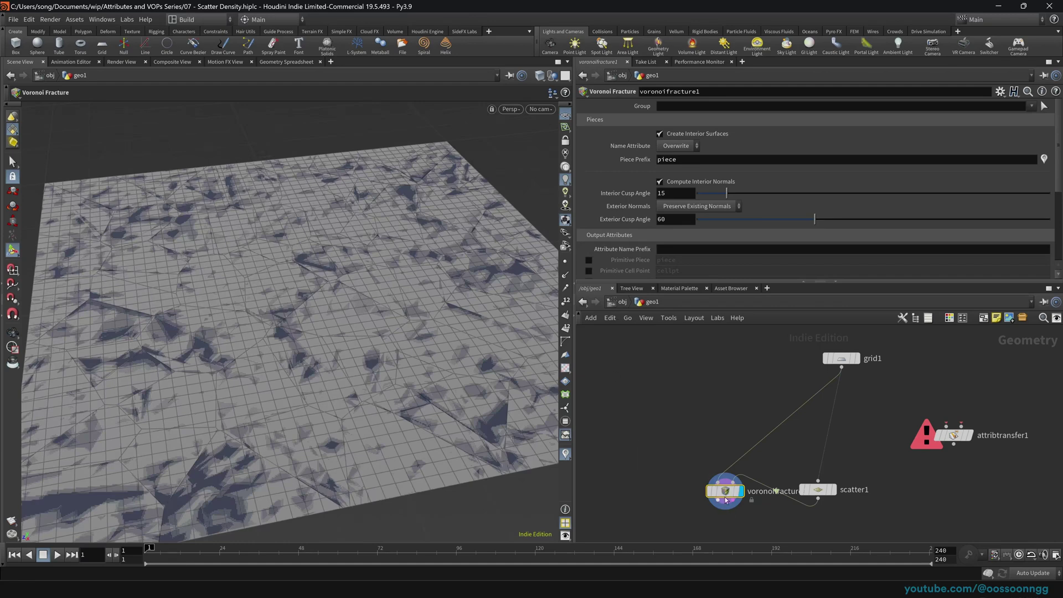
Arrange grid1 and scatter1 above voronoifracture1, and turn off Create Interior Surfaces on the fracture node
{"action": "left_click_drag", "start_coordinate": [726, 497], "coordinate": [639, 489]}
{"action": "left_click_drag", "start_coordinate": [846, 366], "coordinate": [657, 360]}
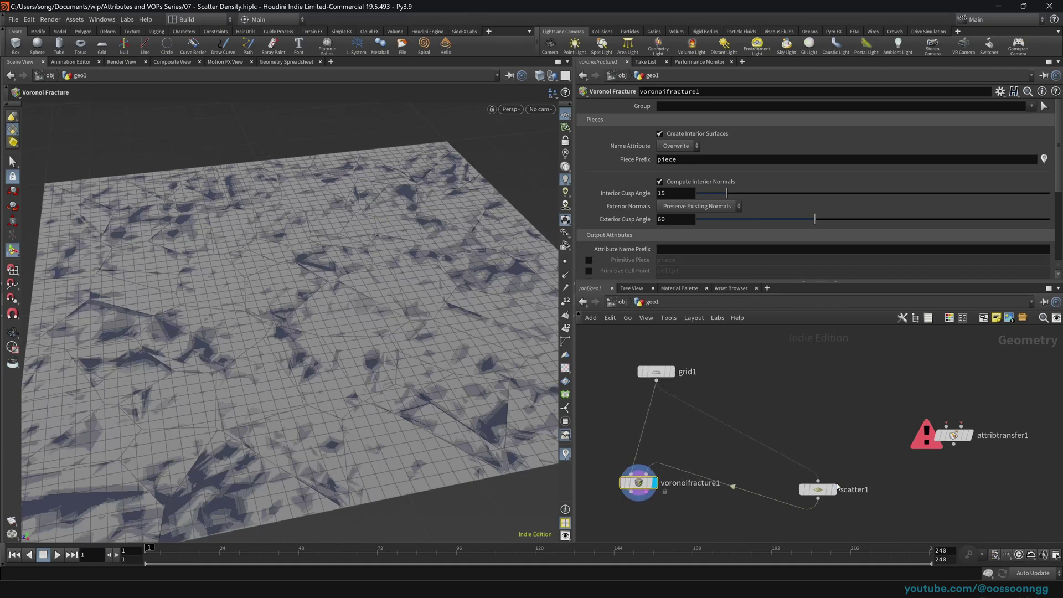
{"action": "left_click_drag", "start_coordinate": [837, 487], "coordinate": [751, 415]}
{"action": "middle_click_drag", "start_coordinate": [585, 502], "coordinate": [675, 493]}
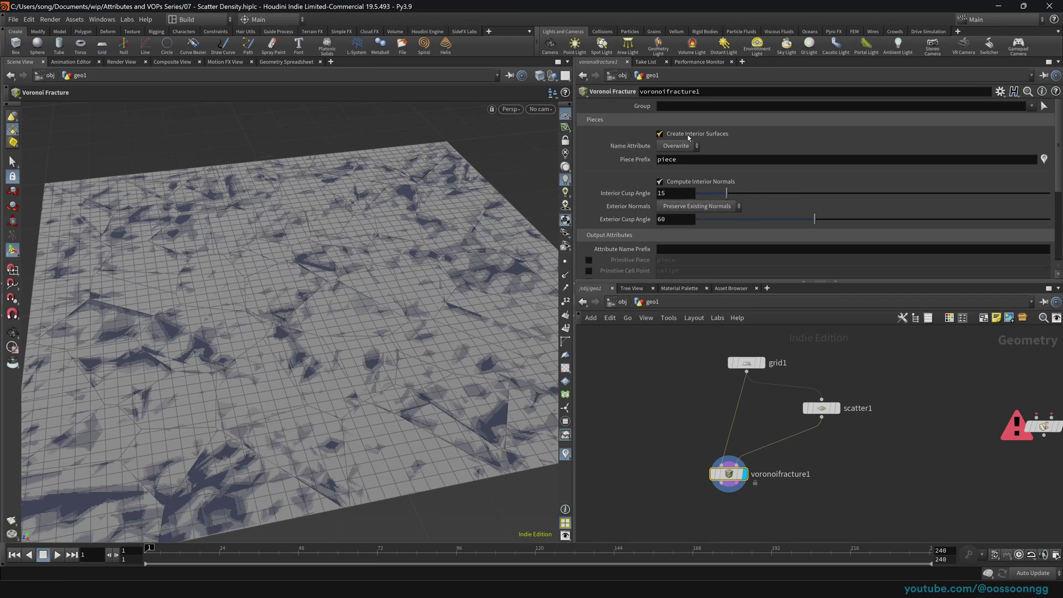
{"action": "left_click", "coordinate": [659, 134]}
{"action": "mouse_move", "coordinate": [393, 302]}
{"action": "left_mouse_down", "text": "alt"}
{"action": "mouse_move", "coordinate": [371, 311]}
{"action": "mouse_move", "coordinate": [384, 380]}
{"action": "mouse_move", "coordinate": [385, 312]}
{"action": "left_mouse_up", "text": "alt"}
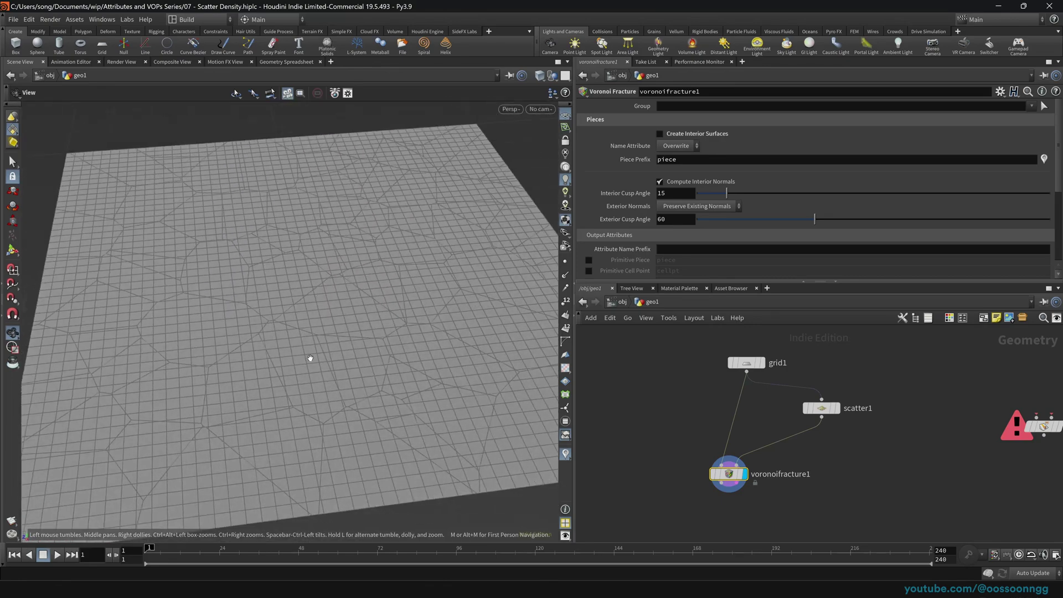
Duplicate grid1 and connect the copy to the first input of voronoifracture1 in place of the original
{"action": "left_click_drag", "start_coordinate": [746, 365], "coordinate": [729, 358]}
{"action": "key", "text": "ctrl+c"}
{"action": "key", "text": "ctrl+v"}
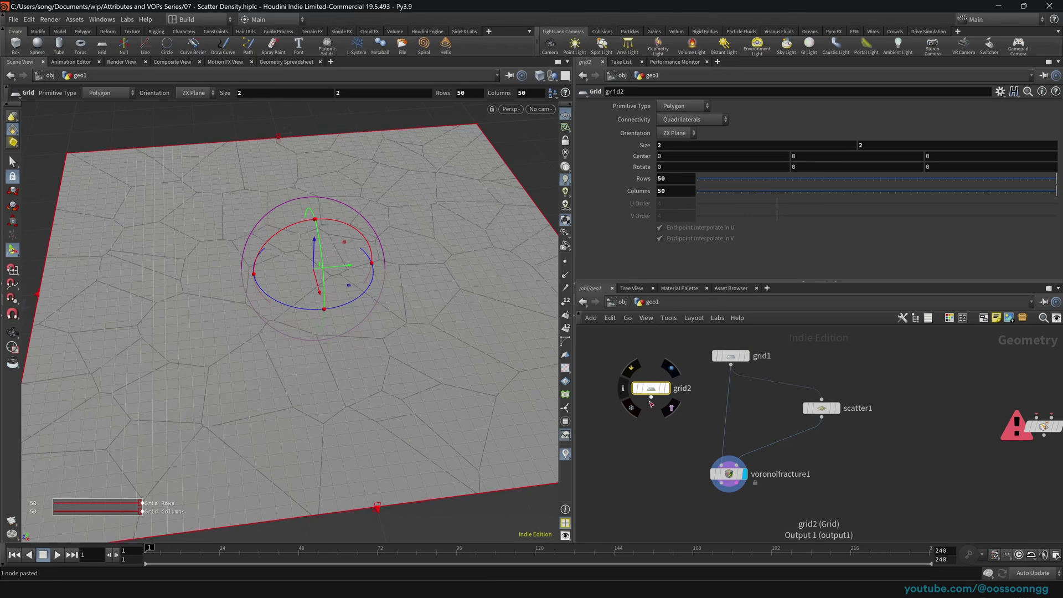
{"action": "left_click_drag", "start_coordinate": [651, 398], "coordinate": [721, 465]}
Set the duplicated grid to 2 rows and 2 columns
{"action": "type", "text": "2"}
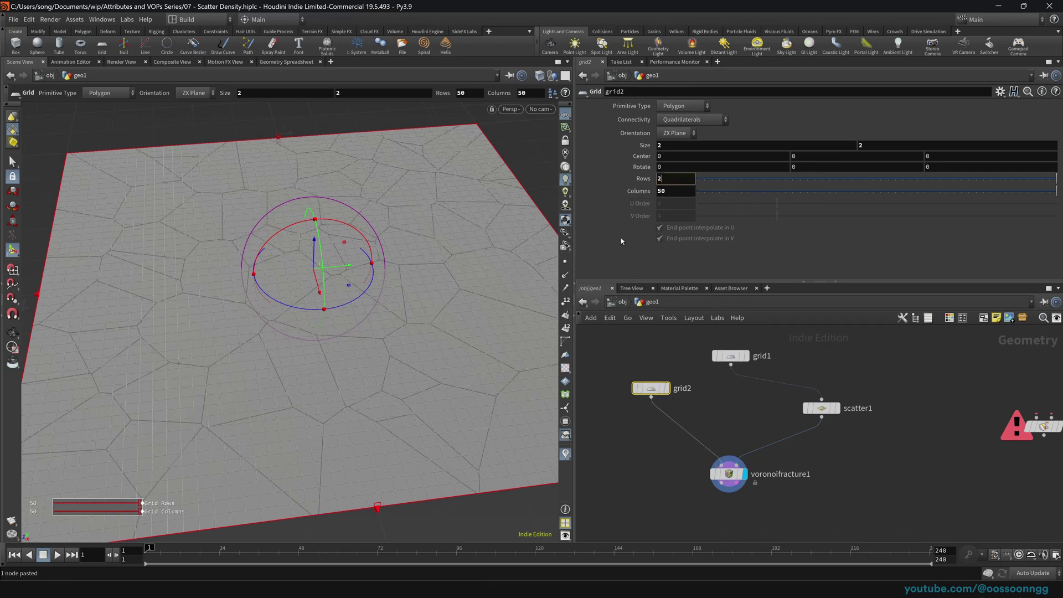
{"action": "key", "text": "Tab"}
{"action": "type", "text": "2"}
{"action": "key", "text": "Return"}
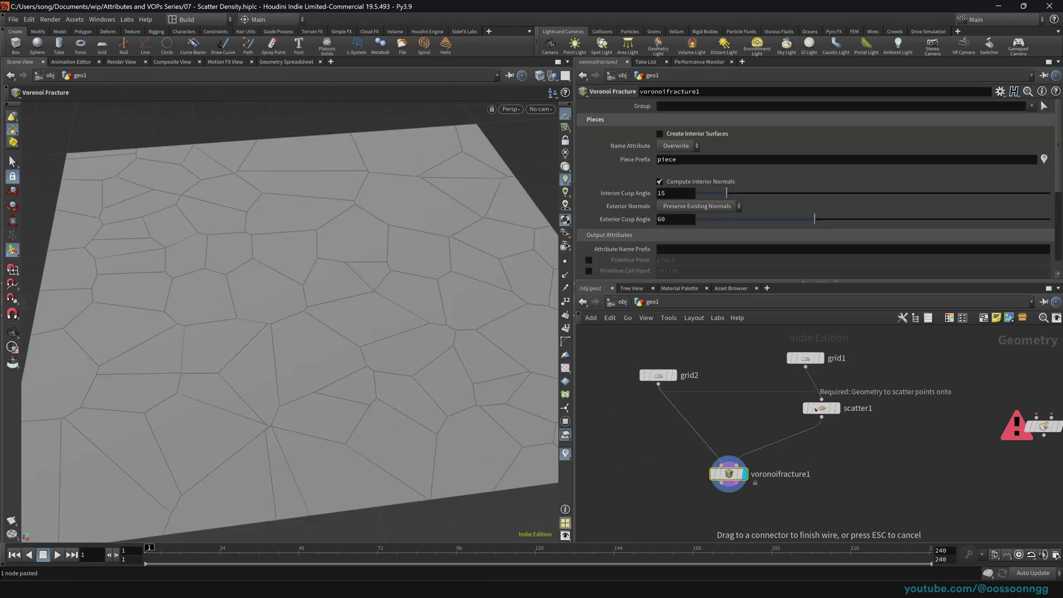
Line up grid1 above scatter1 with voronoifracture1 below, and set grid1's size to 1.584 by 1.584
{"action": "left_click_drag", "start_coordinate": [815, 409], "coordinate": [816, 408]}
{"action": "left_click", "coordinate": [805, 361]}
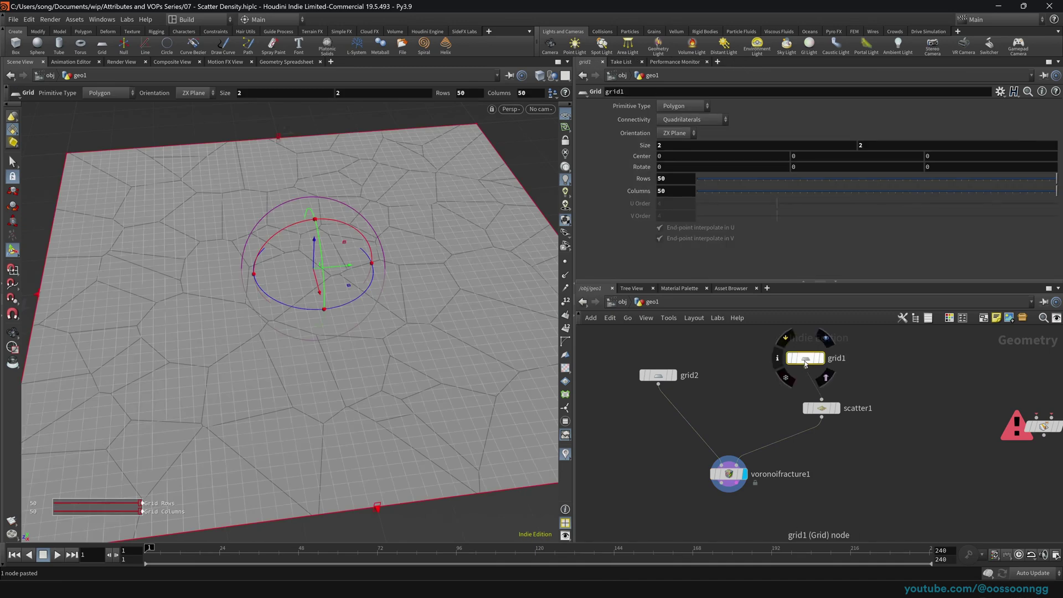
{"action": "left_click_drag", "start_coordinate": [806, 363], "coordinate": [814, 409]}
{"action": "left_click_drag", "start_coordinate": [730, 475], "coordinate": [714, 474]}
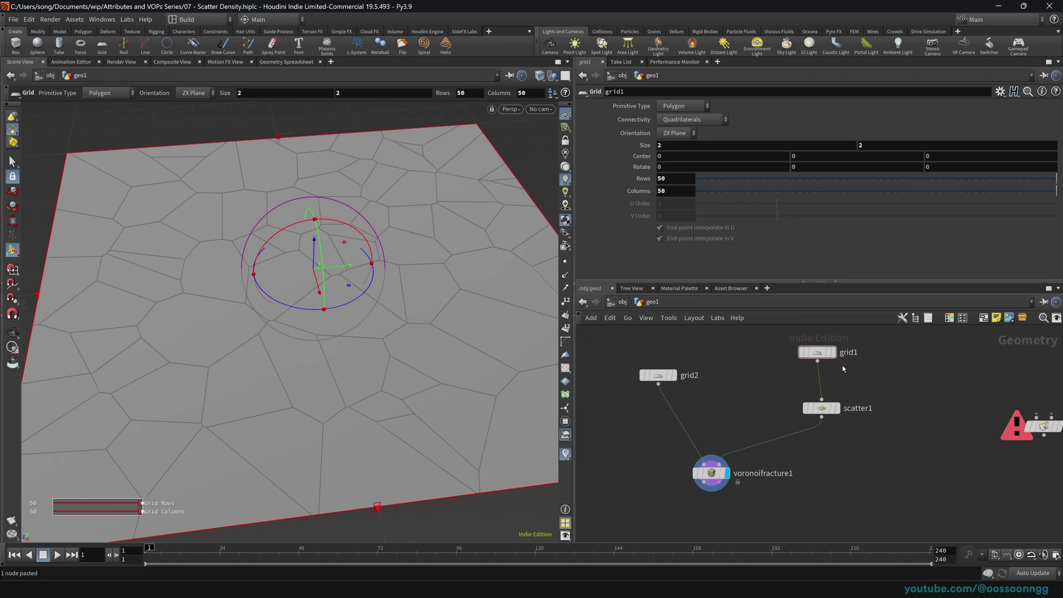
{"action": "mouse_move", "coordinate": [642, 145]}
{"action": "middle_mouse_down"}
{"action": "mouse_move", "coordinate": [642, 182]}
{"action": "mouse_move", "coordinate": [44, 177]}
{"action": "mouse_move", "coordinate": [645, 150]}
{"action": "middle_mouse_up"}
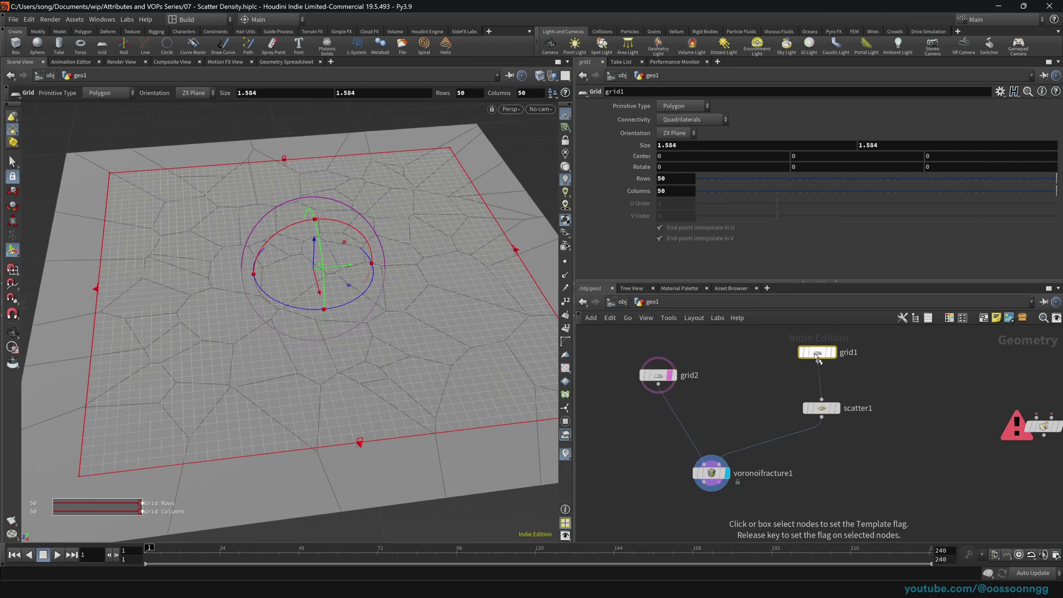
Turn on the template flag for grid1 and display grid2 to compare the two grids
{"action": "mouse_move", "coordinate": [818, 358]}
{"action": "left_click", "coordinate": [672, 375]}
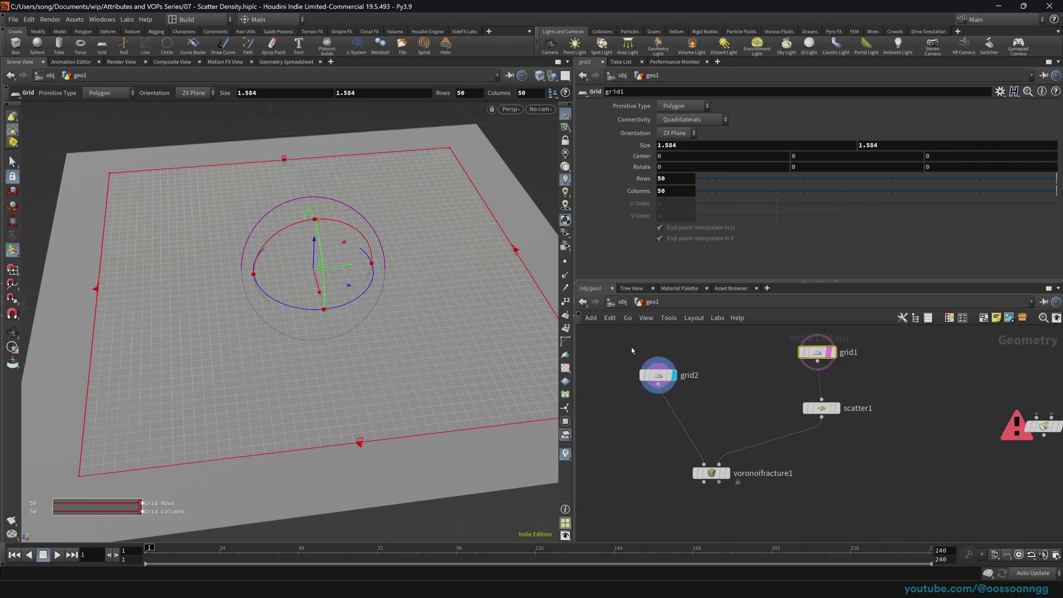
{"action": "left_click_drag", "start_coordinate": [393, 396], "coordinate": [332, 346], "text": "alt"}
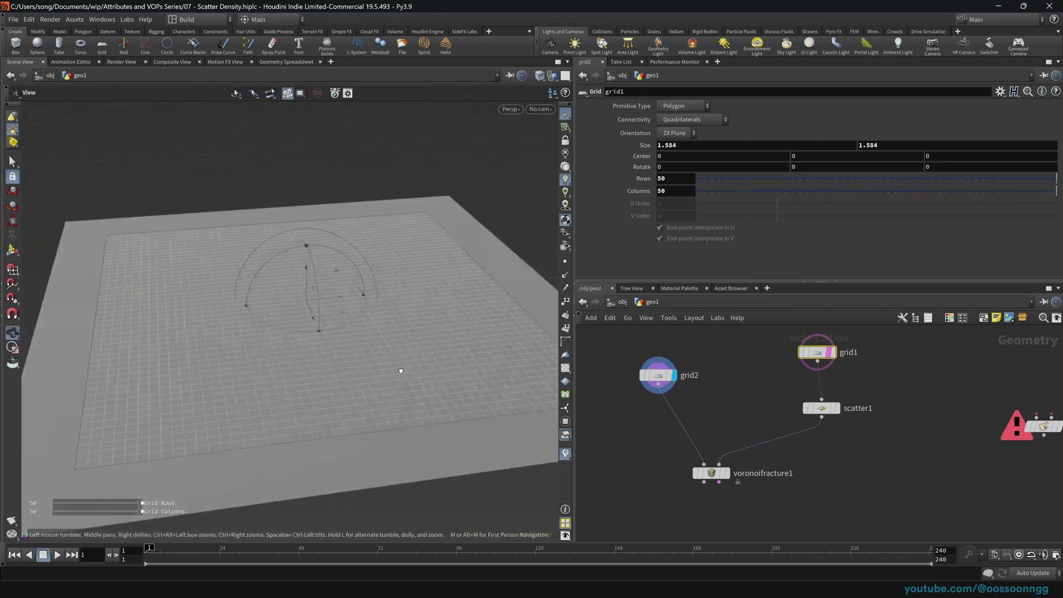
{"action": "right_click_drag", "start_coordinate": [332, 346], "coordinate": [294, 382], "text": "alt"}
{"action": "left_click_drag", "start_coordinate": [294, 382], "coordinate": [239, 415], "text": "alt"}
{"action": "key", "text": "Return"}
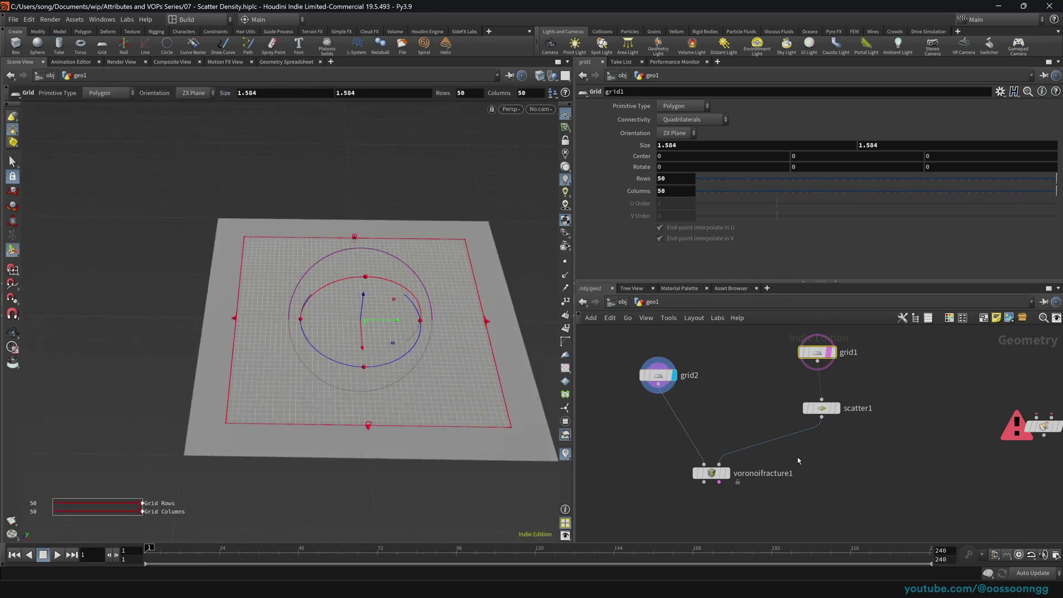
Display scatter1, switch the display to voronoifracture1, and move scatter1 slightly lower beneath grid1
{"action": "left_click", "coordinate": [820, 408]}
{"action": "left_click", "coordinate": [837, 408]}
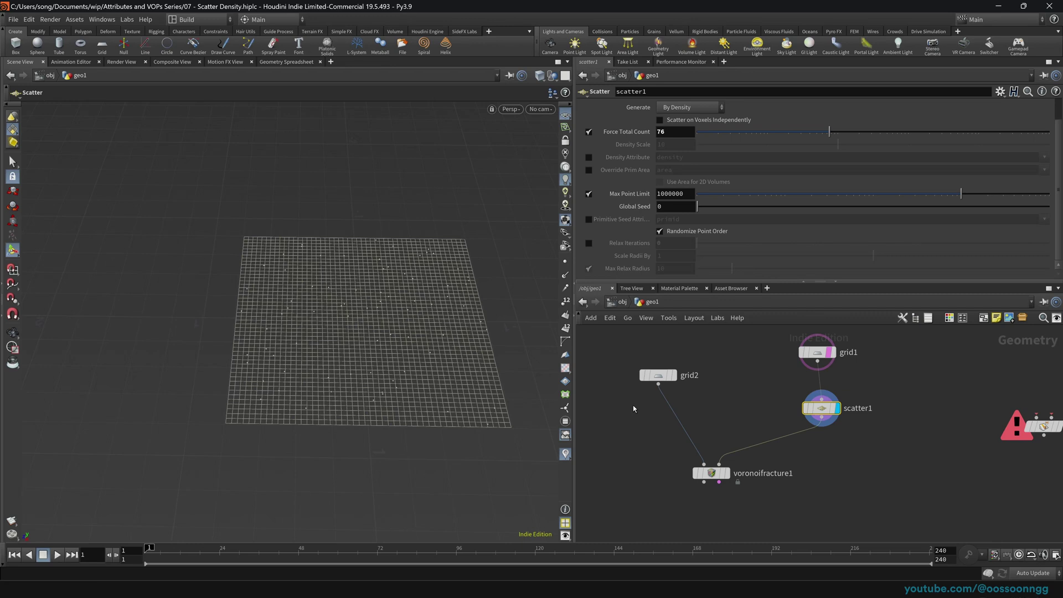
{"action": "left_click", "coordinate": [725, 473]}
{"action": "left_click", "coordinate": [711, 472]}
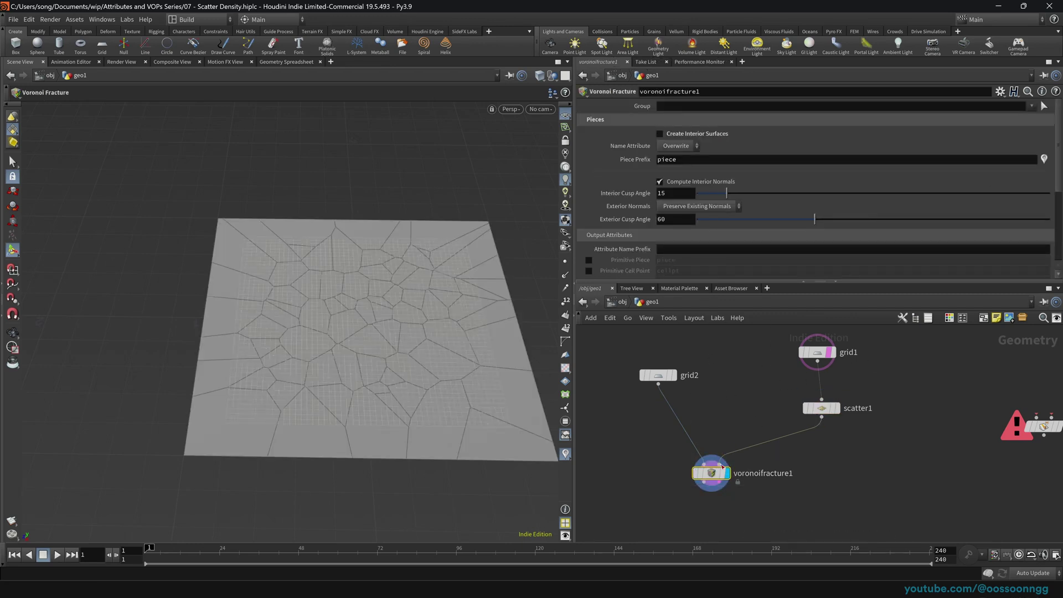
{"action": "left_click_drag", "start_coordinate": [823, 417], "coordinate": [814, 430]}
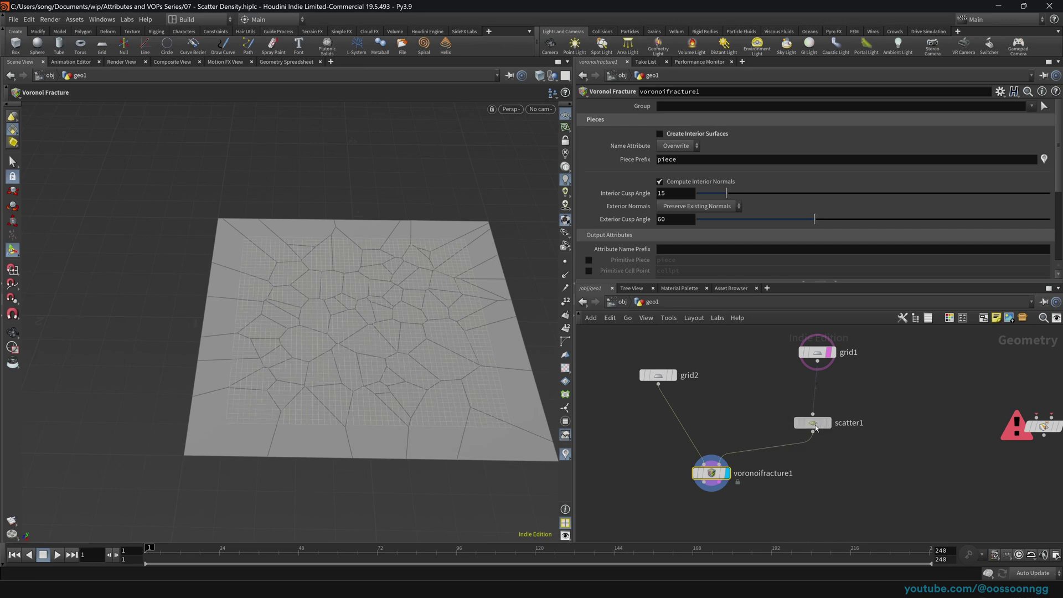
{"action": "left_click_drag", "start_coordinate": [679, 510], "coordinate": [709, 474]}
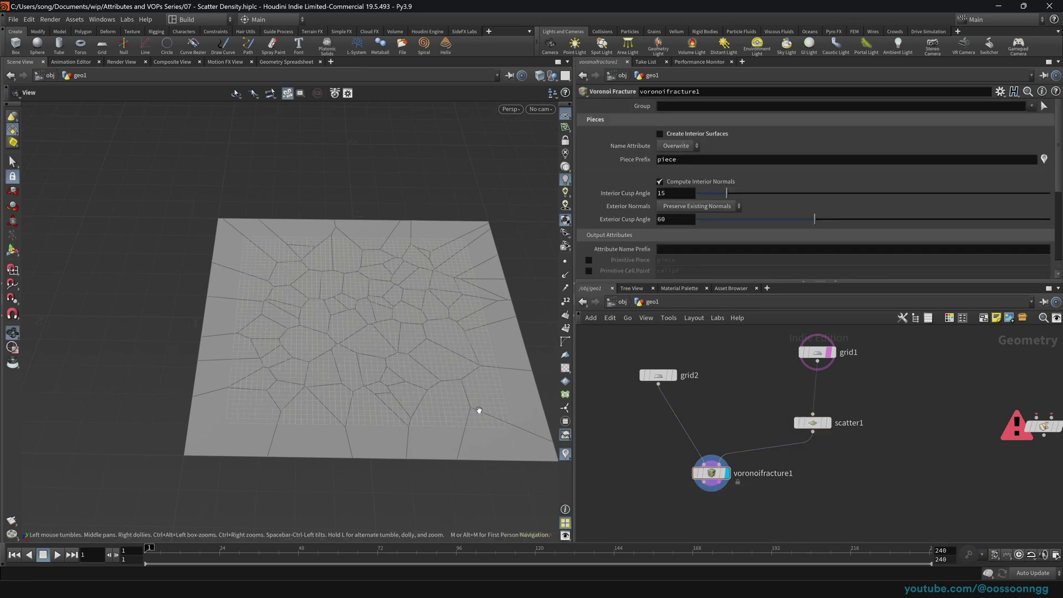
Adjust the Force Total Count and Global Seed of scatter1 to change the fracture pattern
{"action": "left_click_drag", "start_coordinate": [479, 410], "coordinate": [330, 452], "text": "alt"}
{"action": "right_click_drag", "start_coordinate": [330, 451], "coordinate": [427, 456], "text": "alt"}
{"action": "scroll", "coordinate": [427, 455], "scroll_direction": "down", "scroll_amount": 5}
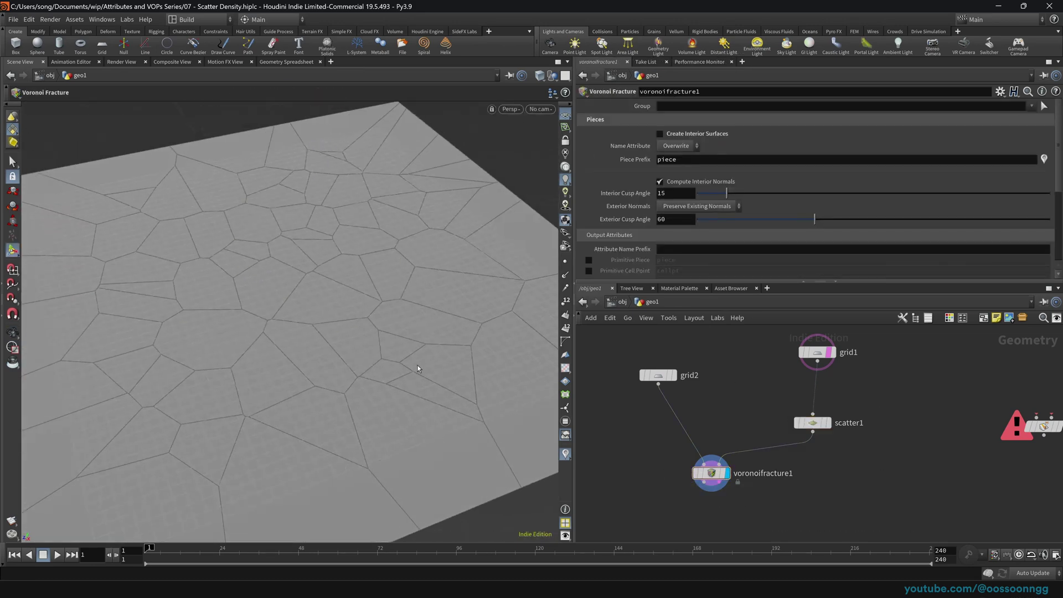
{"action": "scroll", "coordinate": [417, 408], "scroll_direction": "down", "scroll_amount": 2}
{"action": "mouse_move", "coordinate": [418, 407]}
{"action": "left_mouse_down", "text": "alt"}
{"action": "mouse_move", "coordinate": [394, 429]}
{"action": "mouse_move", "coordinate": [400, 417]}
{"action": "left_mouse_up", "text": "alt"}
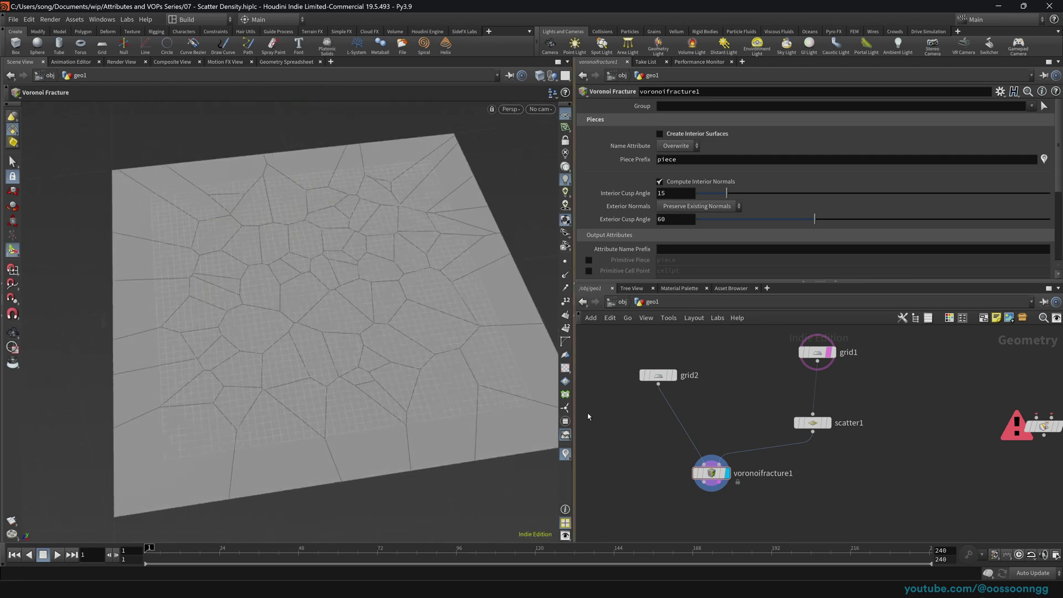
{"action": "left_click", "coordinate": [811, 423]}
{"action": "mouse_move", "coordinate": [830, 133]}
{"action": "left_mouse_down"}
{"action": "mouse_move", "coordinate": [816, 133]}
{"action": "mouse_move", "coordinate": [841, 132]}
{"action": "mouse_move", "coordinate": [828, 133]}
{"action": "left_mouse_up"}
{"action": "left_click_drag", "start_coordinate": [707, 213], "coordinate": [724, 211]}
{"action": "left_click_drag", "start_coordinate": [446, 316], "coordinate": [390, 321]}
Add an Exploded View node after voronoifracture1 and set its Uniform Scale to 0.031
{"action": "left_click", "coordinate": [702, 473]}
{"action": "key", "text": "Tab"}
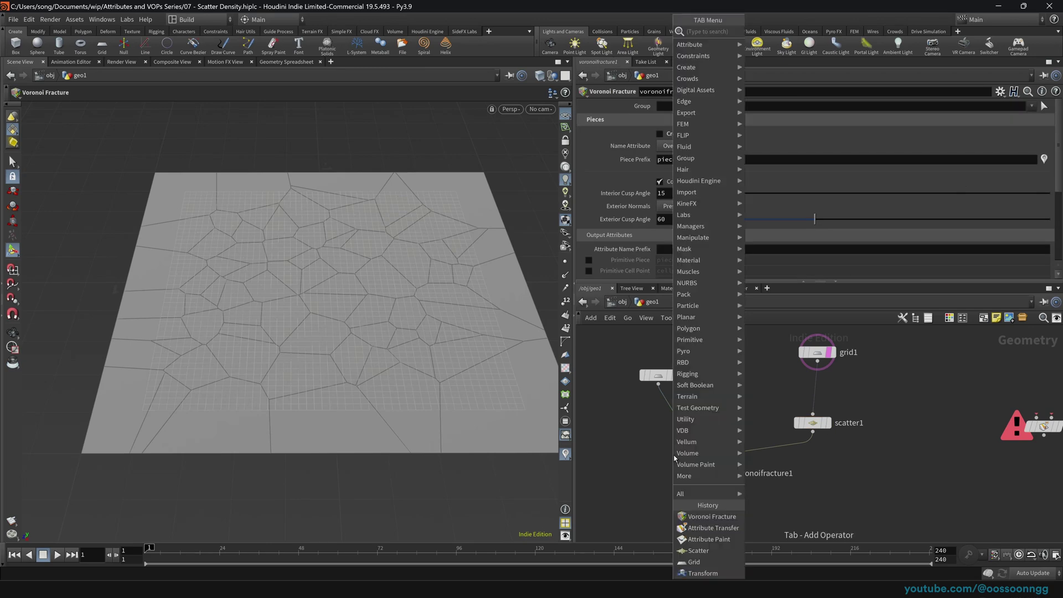
{"action": "type", "text": "explo"}
{"action": "key", "text": "Return"}
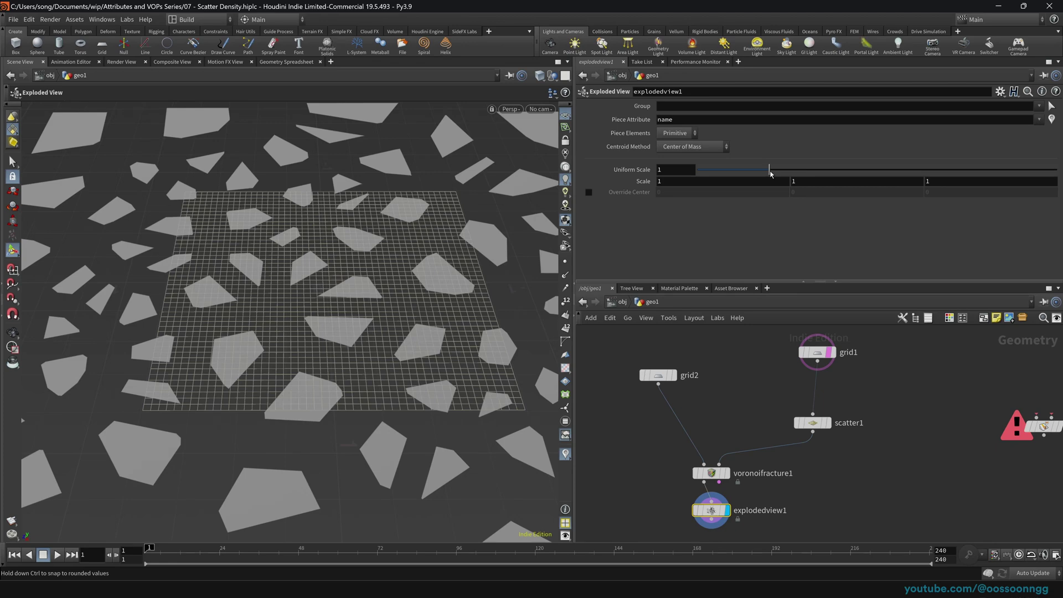
{"action": "left_click_drag", "start_coordinate": [770, 173], "coordinate": [701, 177]}
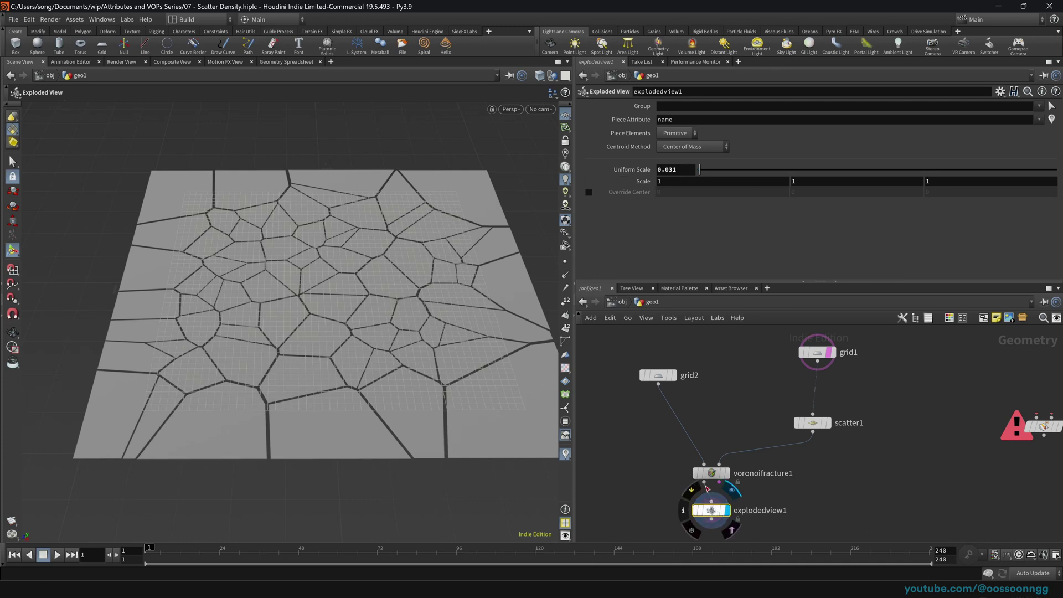
Display voronoifracture1 and toggle the Piece Prefix color visualization on and off to inspect the pieces
{"action": "left_click", "coordinate": [726, 473]}
{"action": "left_click_drag", "start_coordinate": [717, 478], "coordinate": [699, 475]}
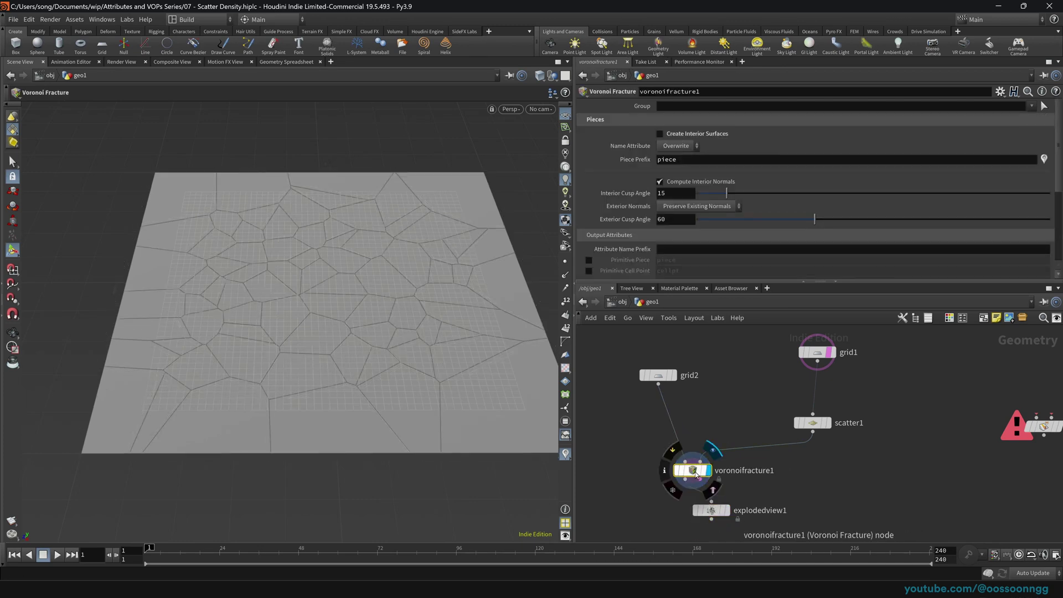
{"action": "left_click", "coordinate": [1043, 160]}
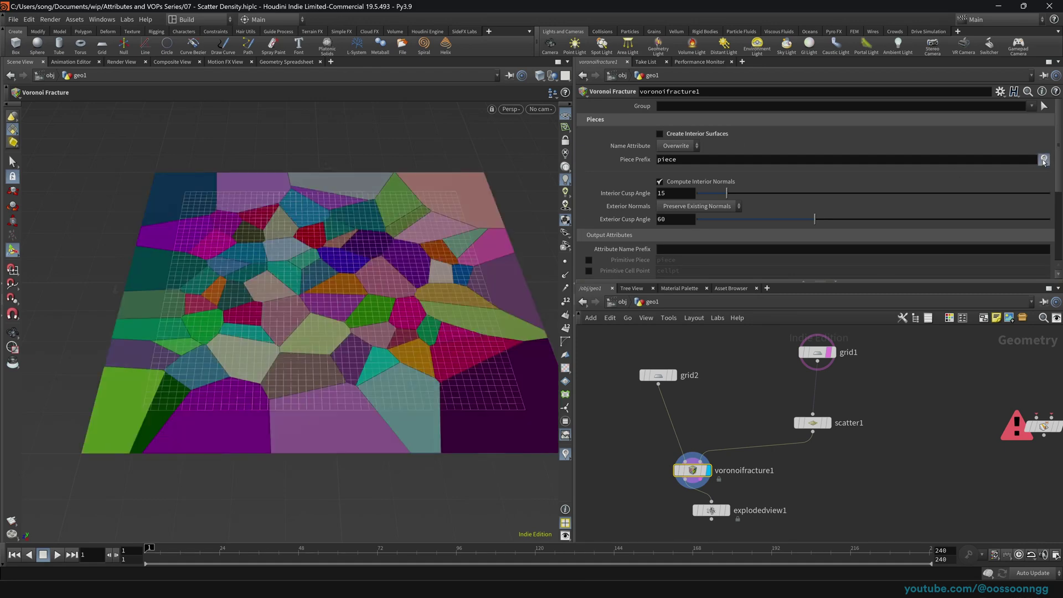
{"action": "left_click", "coordinate": [1043, 160]}
{"action": "left_click", "coordinate": [1043, 160]}
{"action": "left_click", "coordinate": [1043, 160]}
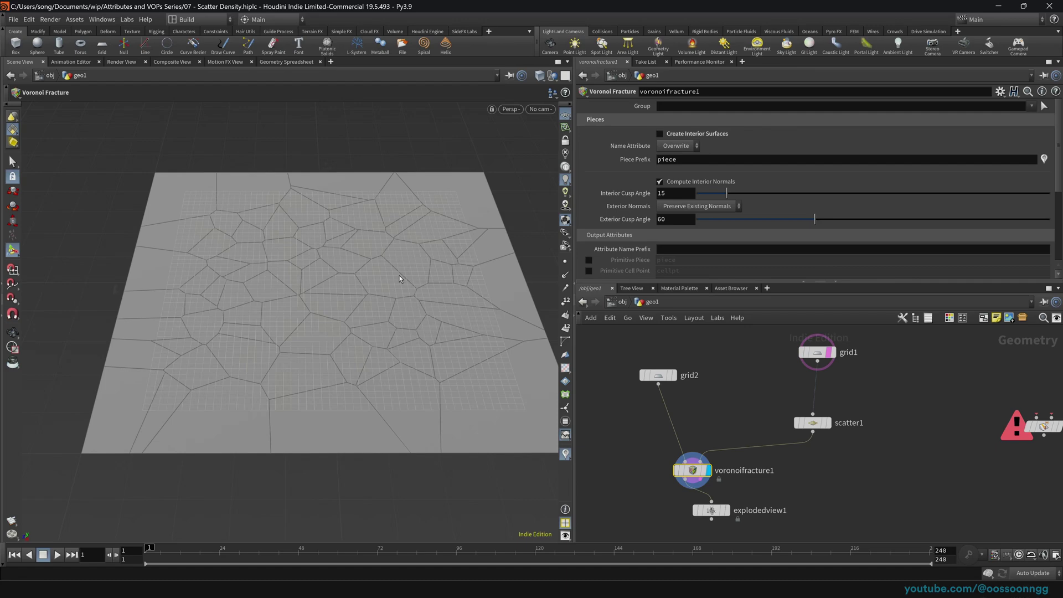
Display grid1 aligned above scatter1, and bring attribtransfer1 close beside scatter1
{"action": "middle_click_drag", "start_coordinate": [902, 477], "coordinate": [854, 475]}
{"action": "left_click_drag", "start_coordinate": [814, 450], "coordinate": [715, 408]}
{"action": "left_click_drag", "start_coordinate": [769, 353], "coordinate": [764, 369]}
{"action": "left_click", "coordinate": [764, 372]}
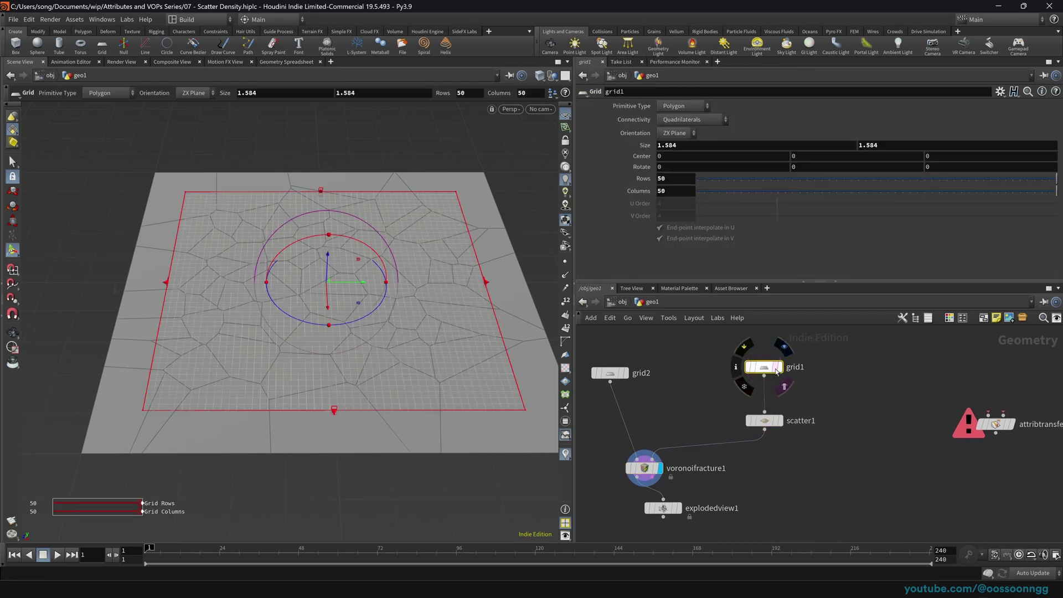
{"action": "left_click", "coordinate": [781, 369]}
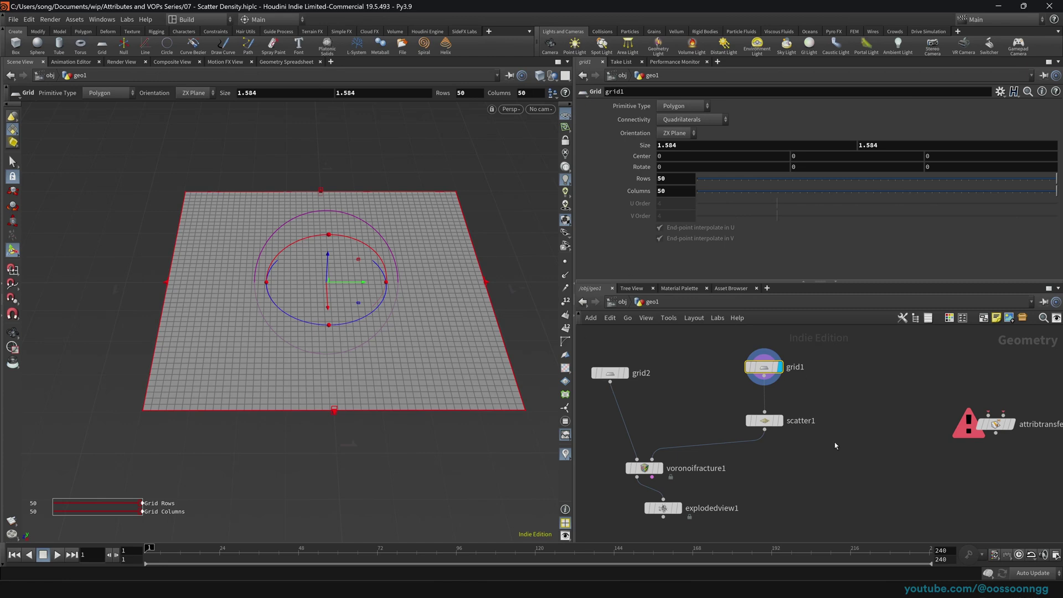
{"action": "middle_click_drag", "start_coordinate": [995, 429], "coordinate": [940, 431]}
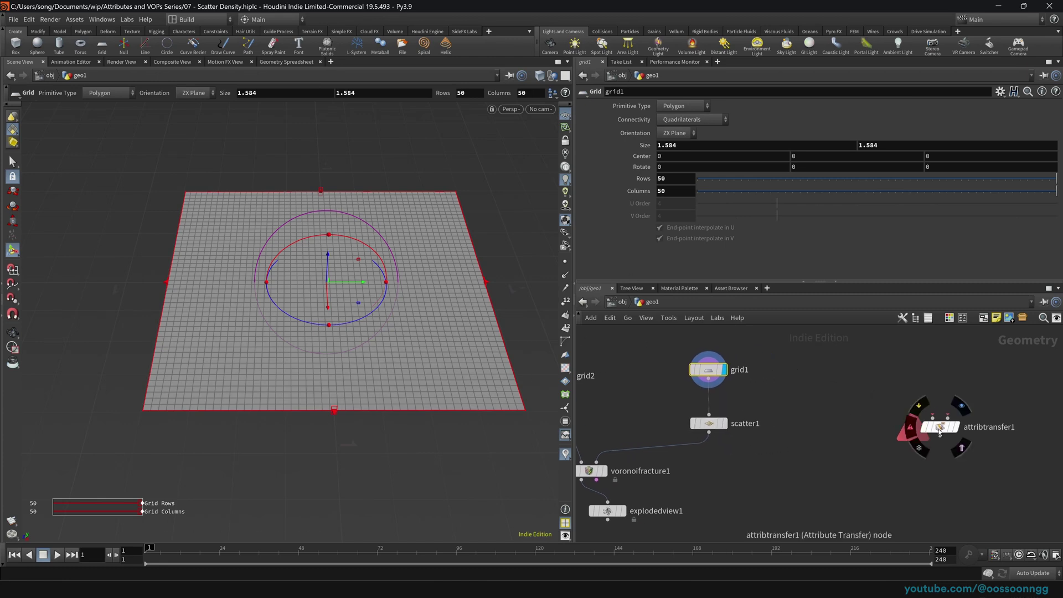
{"action": "left_click_drag", "start_coordinate": [939, 432], "coordinate": [813, 408]}
Add a Box node above attribtransfer1 and set its Uniform Scale to 0.1
{"action": "key", "text": "Tab"}
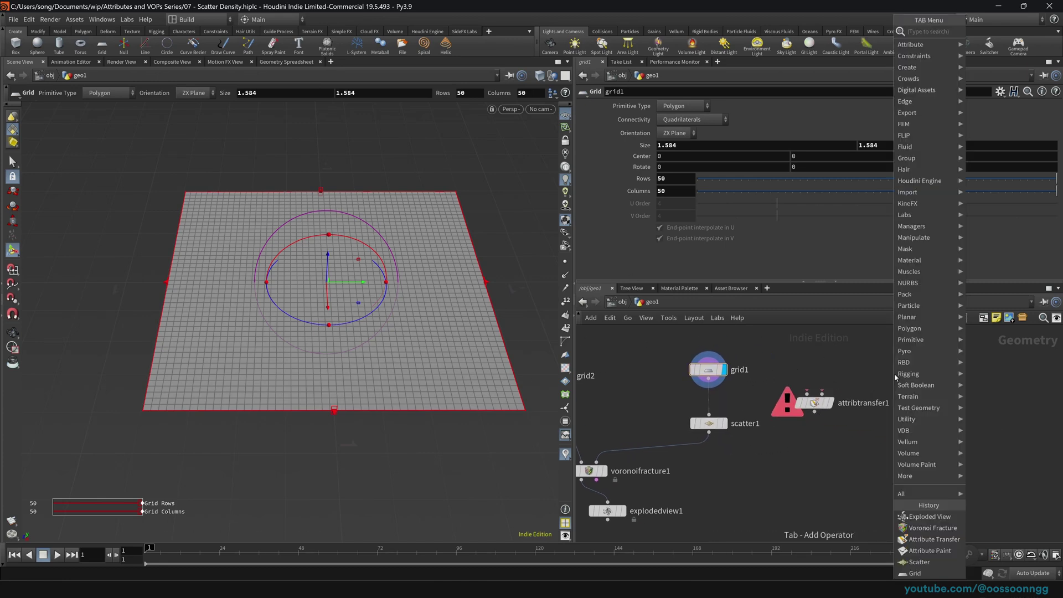
{"action": "type", "text": "p"}
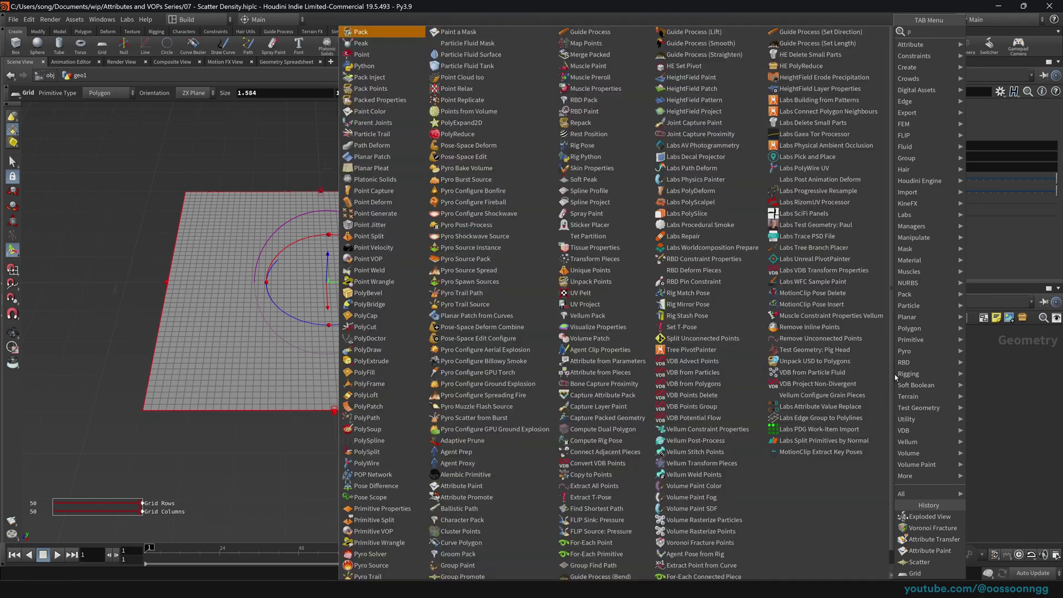
{"action": "key", "text": "BackSpace"}
{"action": "type", "text": "box"}
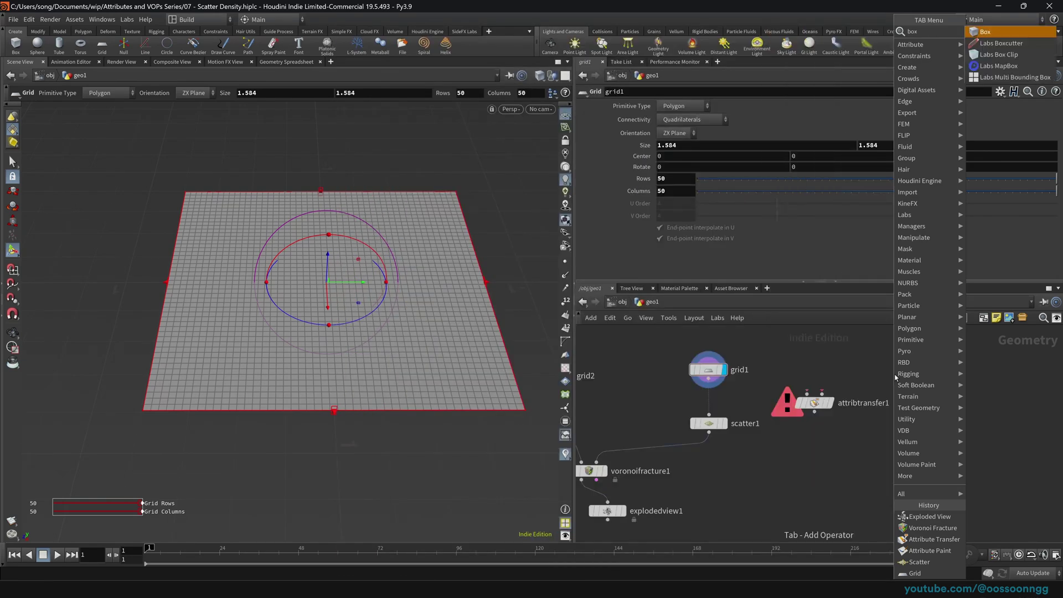
{"action": "key", "text": "Return"}
{"action": "left_click", "coordinate": [866, 360]}
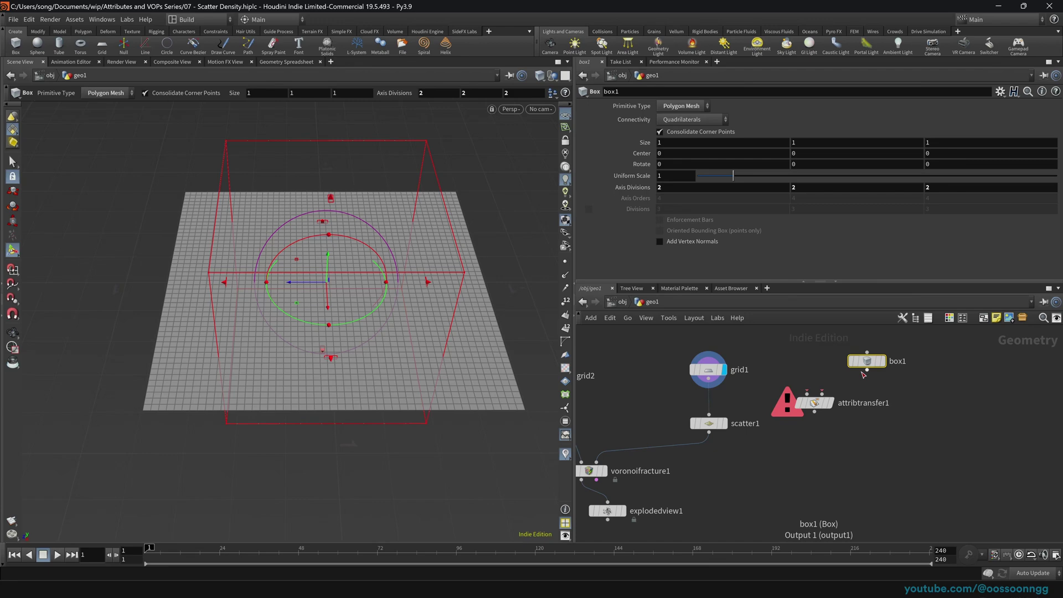
{"action": "middle_click_drag", "start_coordinate": [636, 175], "coordinate": [587, 175]}
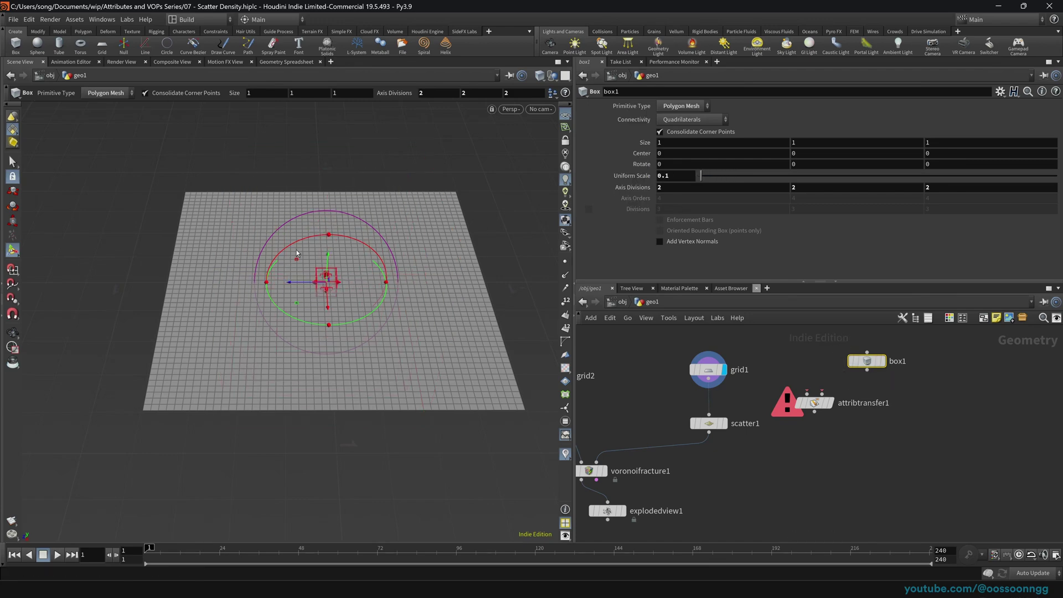
Connect a Transform node below box1 and move attribtransfer1 lower to make room
{"action": "left_click", "coordinate": [867, 371]}
{"action": "key", "text": "Tab"}
{"action": "type", "text": "transform"}
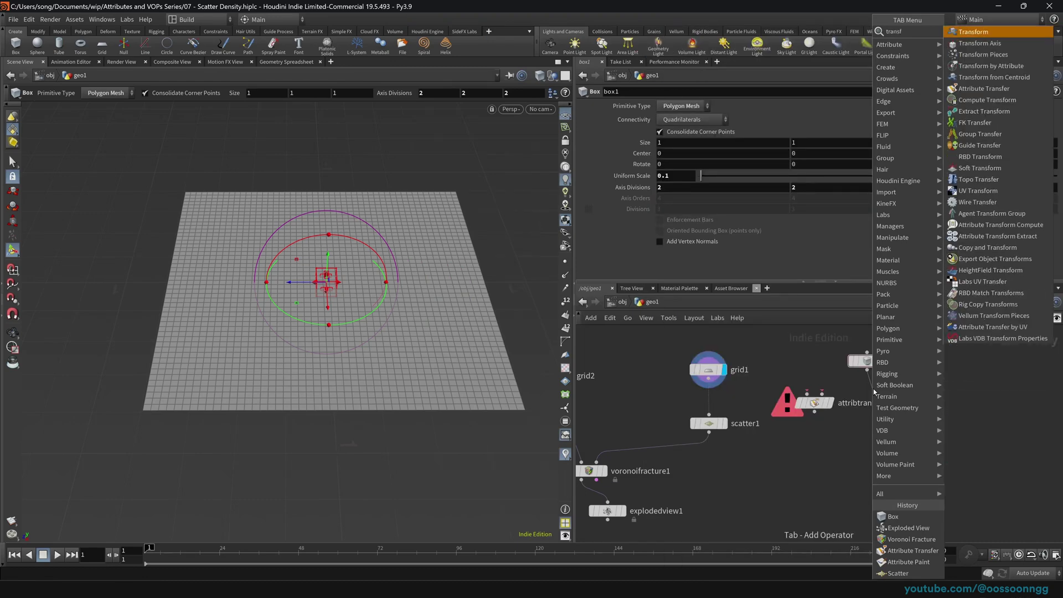
{"action": "key", "text": "Return"}
{"action": "left_click", "coordinate": [872, 389]}
{"action": "left_click_drag", "start_coordinate": [808, 397], "coordinate": [806, 471]}
Connect an Attribute Create node below transform1 and name its attribute density
{"action": "left_click_drag", "start_coordinate": [937, 474], "coordinate": [856, 389]}
{"action": "key", "text": "Tab"}
{"action": "type", "text": "acre"}
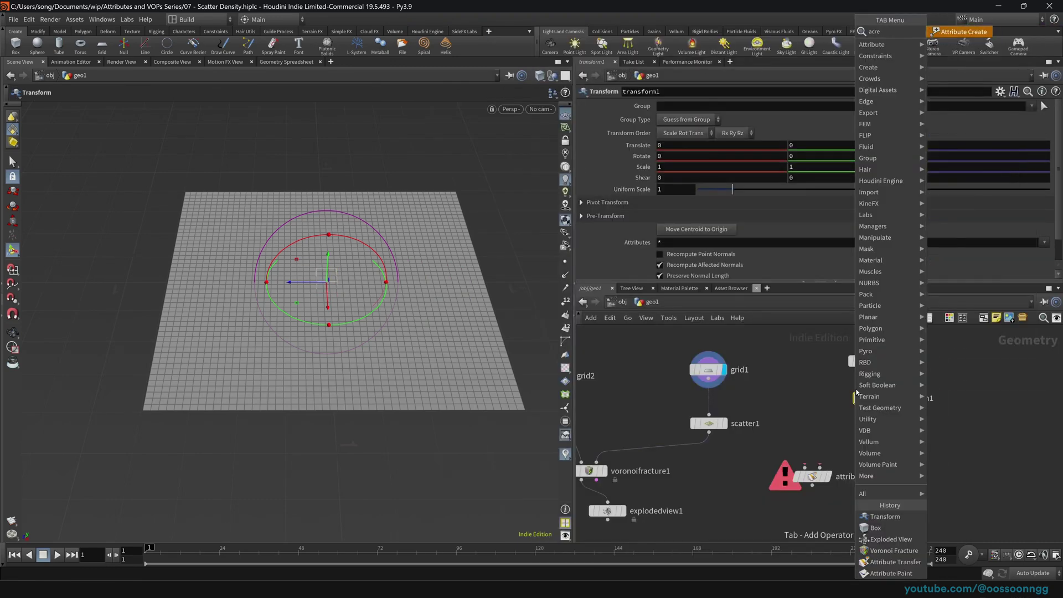
{"action": "key", "text": "Return"}
{"action": "left_click", "coordinate": [864, 440]}
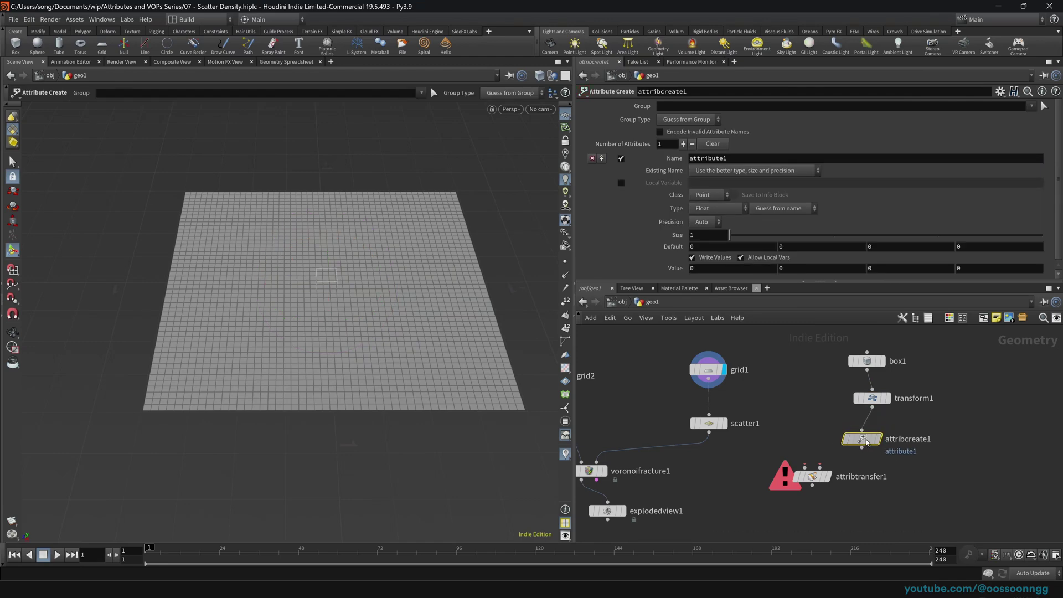
{"action": "left_click_drag", "start_coordinate": [855, 438], "coordinate": [857, 449]}
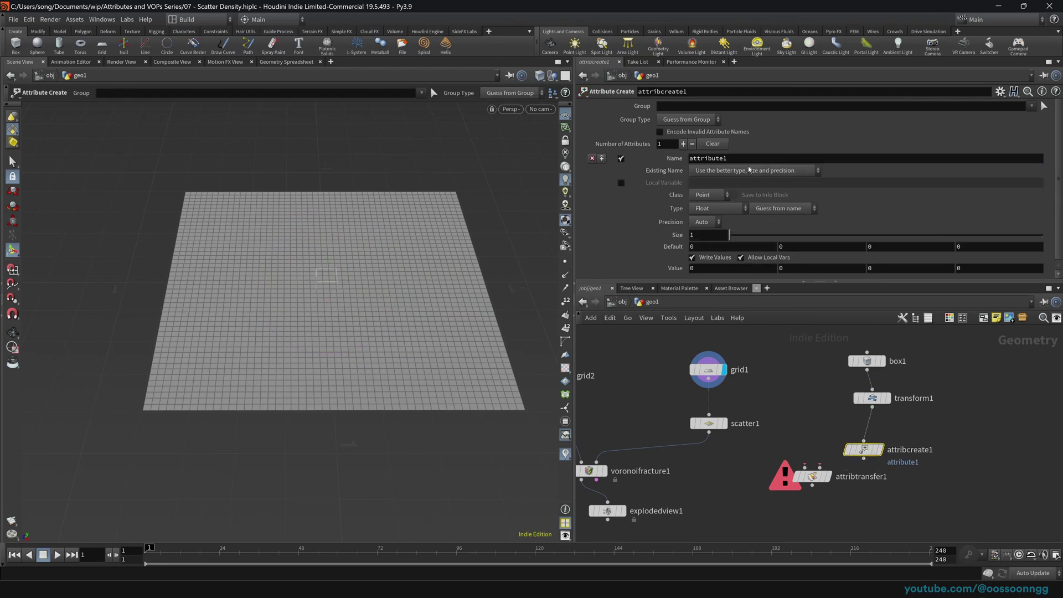
{"action": "left_click_drag", "start_coordinate": [744, 159], "coordinate": [637, 161]}
{"action": "type", "text": "deensity"}
{"action": "key", "text": "Return"}
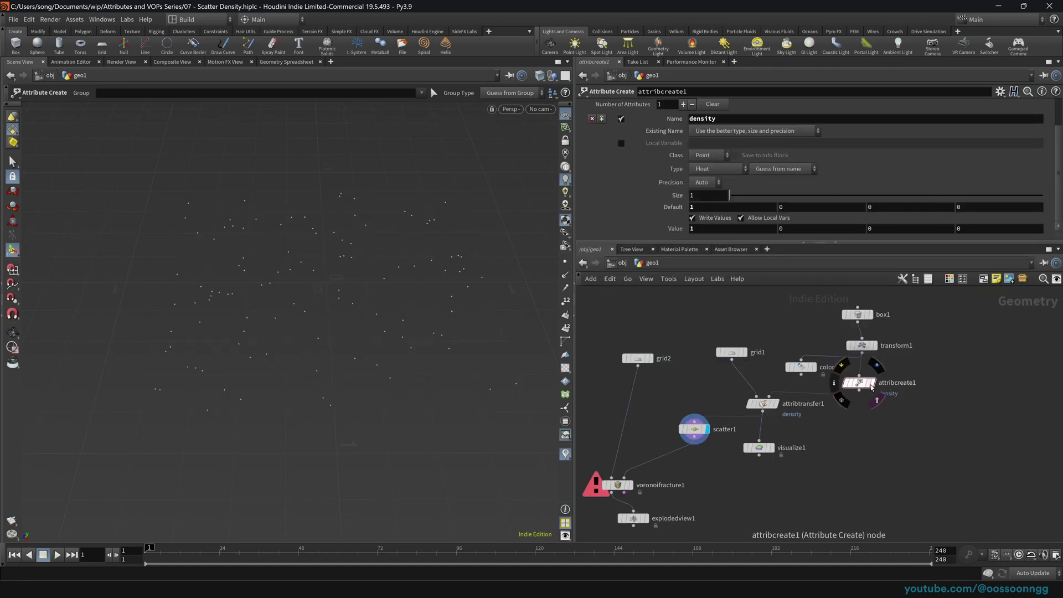
Display attribcreate1 and set the density attribute's Default to 0
{"action": "left_click", "coordinate": [868, 384]}
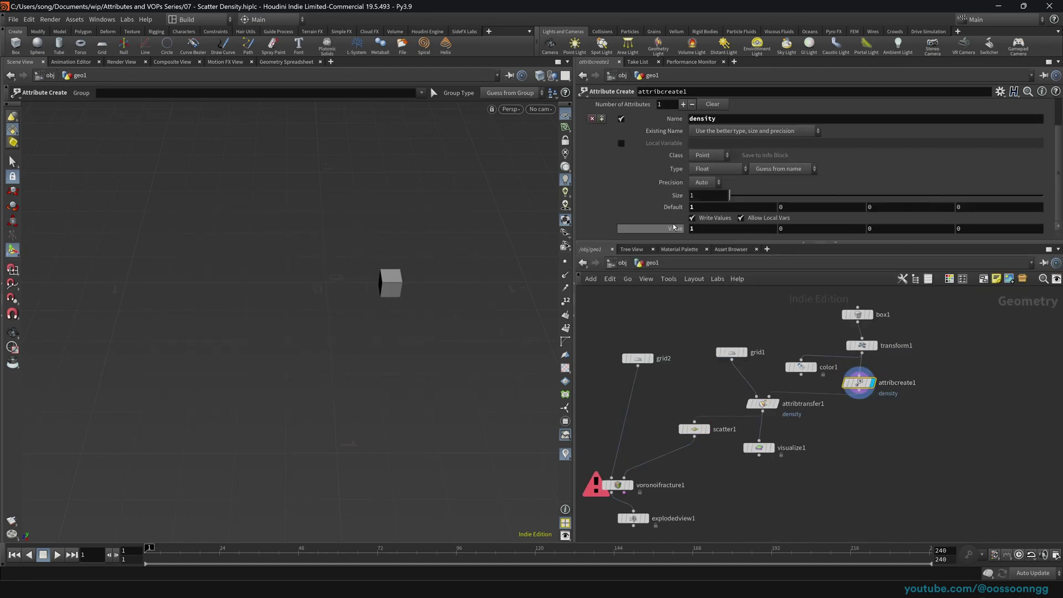
{"action": "left_click_drag", "start_coordinate": [706, 207], "coordinate": [653, 206]}
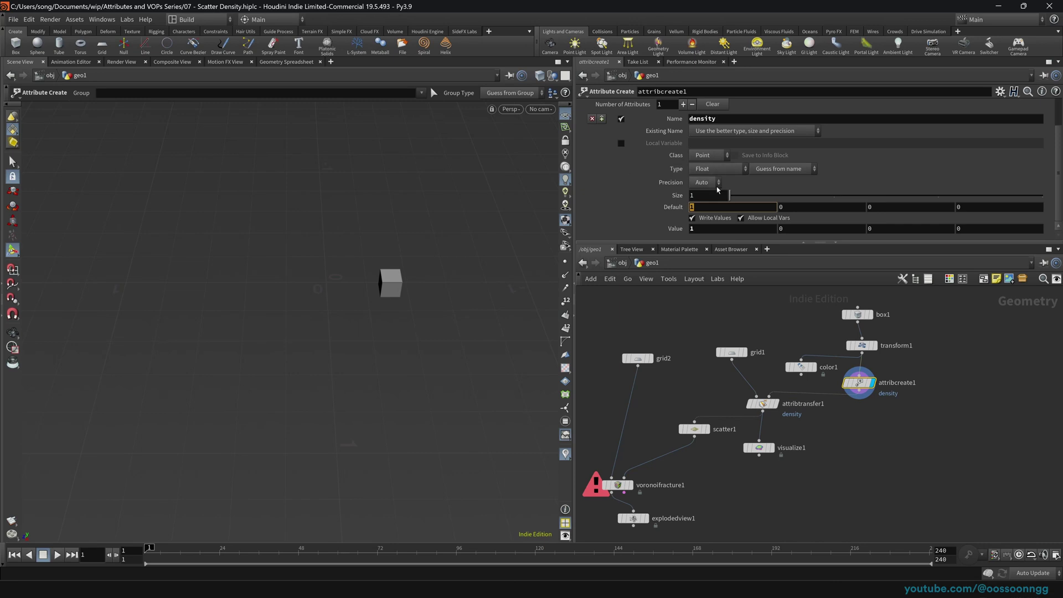
{"action": "type", "text": "0"}
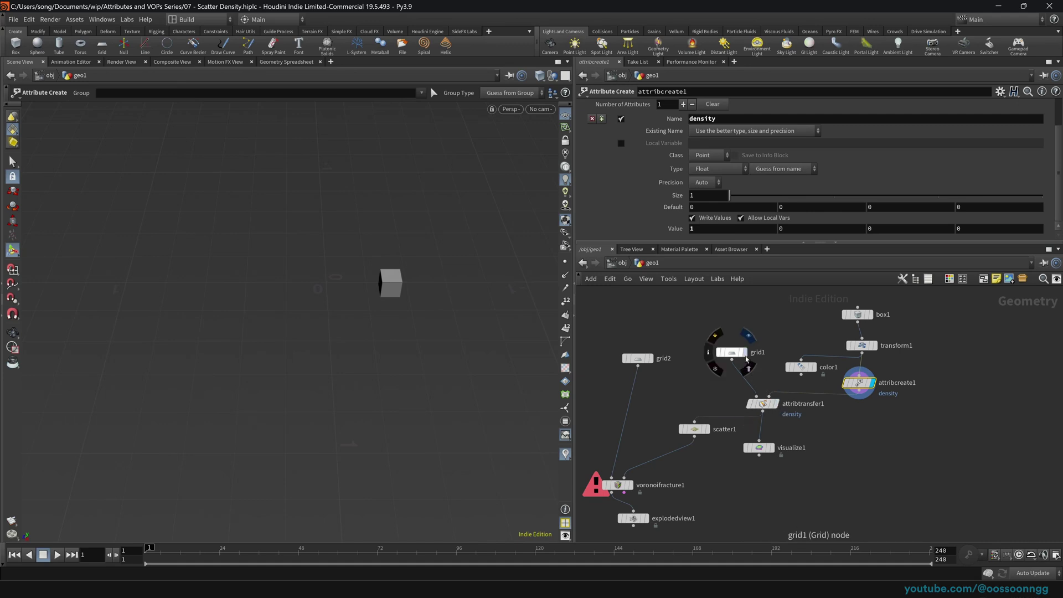
Display grid1, attribtransfer1 and visualize1 in turn to examine the density transferred onto the grid
{"action": "left_click", "coordinate": [734, 354]}
{"action": "left_click", "coordinate": [733, 355]}
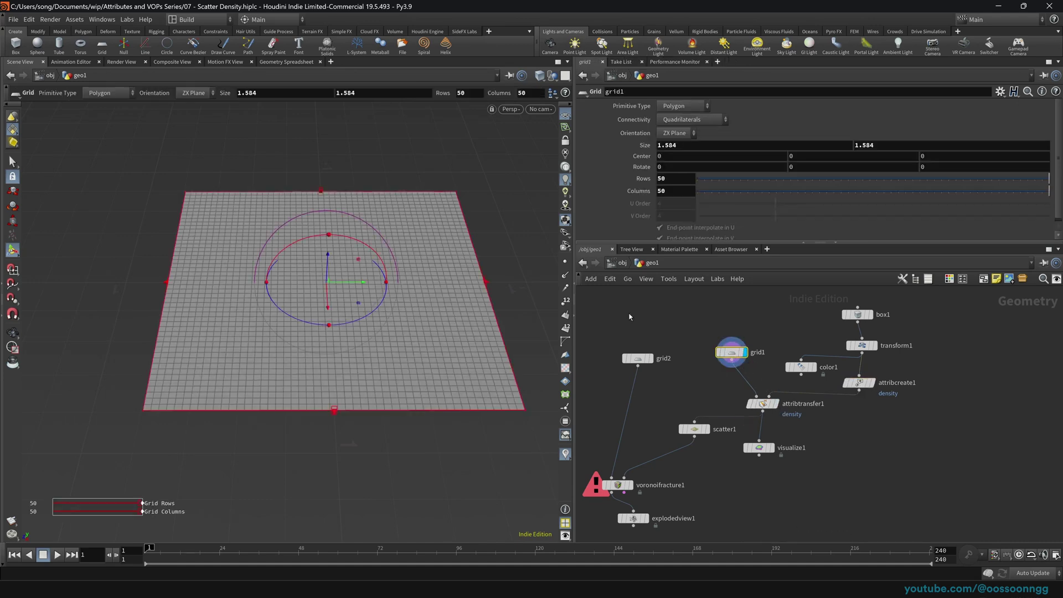
{"action": "left_click", "coordinate": [775, 405]}
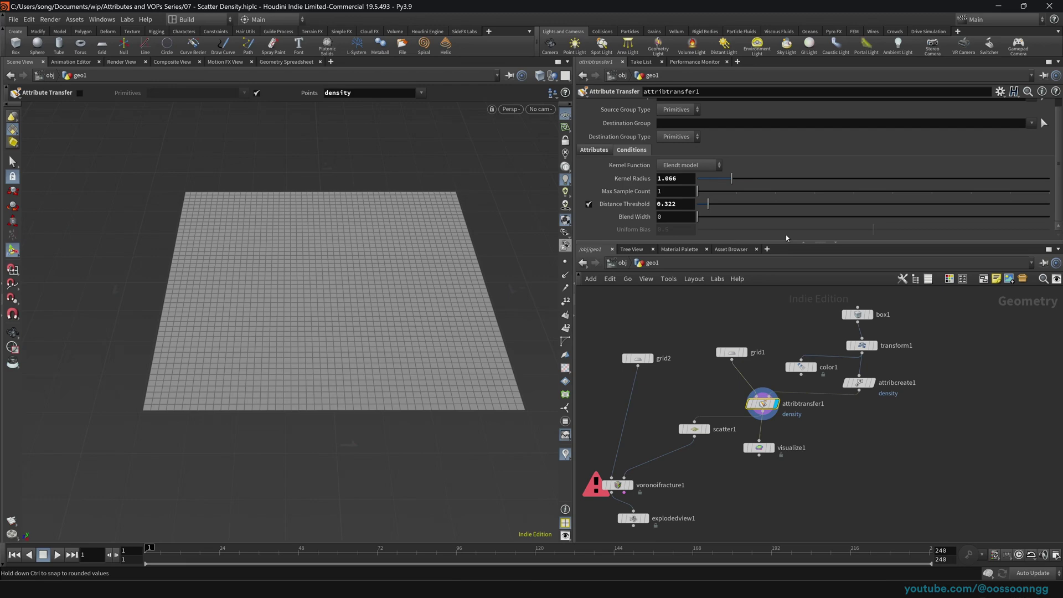
{"action": "left_click", "coordinate": [764, 450]}
{"action": "left_click", "coordinate": [772, 448]}
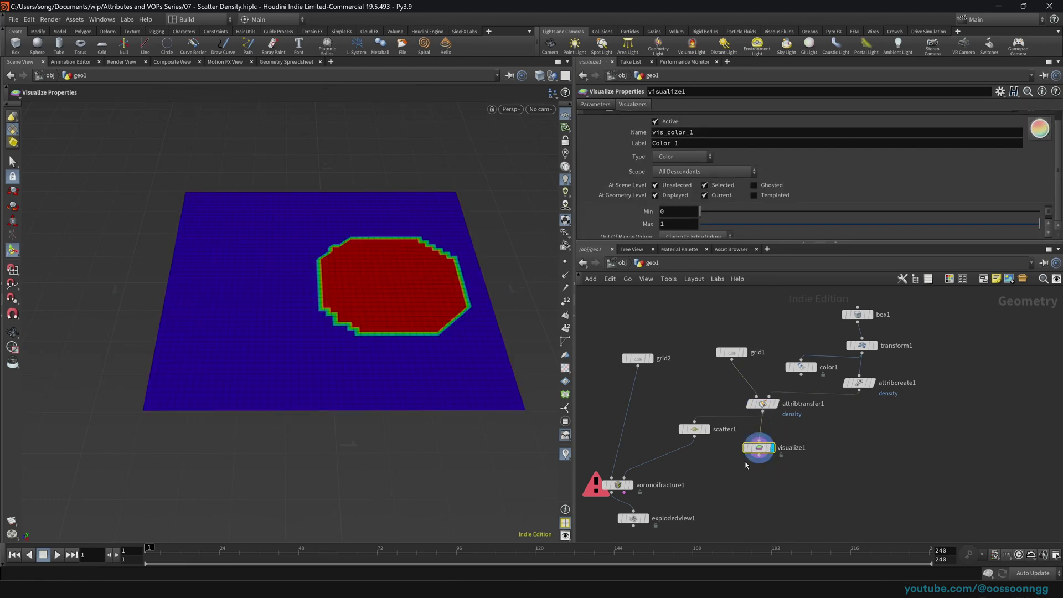
Add a second Visualize Attribute node fed by attribtransfer1 and display it
{"action": "key", "text": "Tab"}
{"action": "type", "text": "avi"}
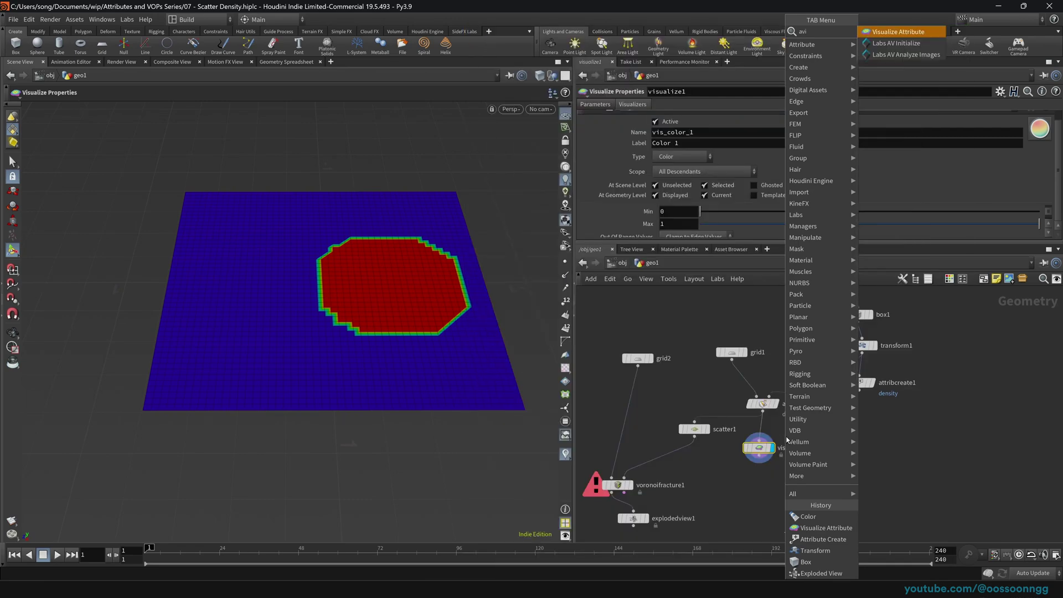
{"action": "key", "text": "Return"}
{"action": "left_click", "coordinate": [847, 436]}
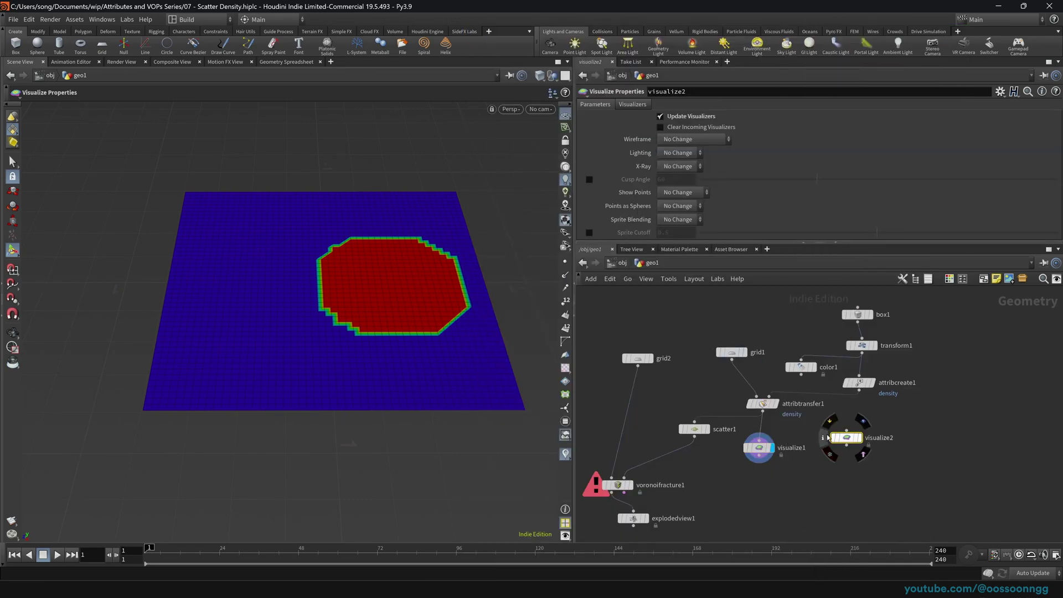
{"action": "left_click", "coordinate": [862, 441]}
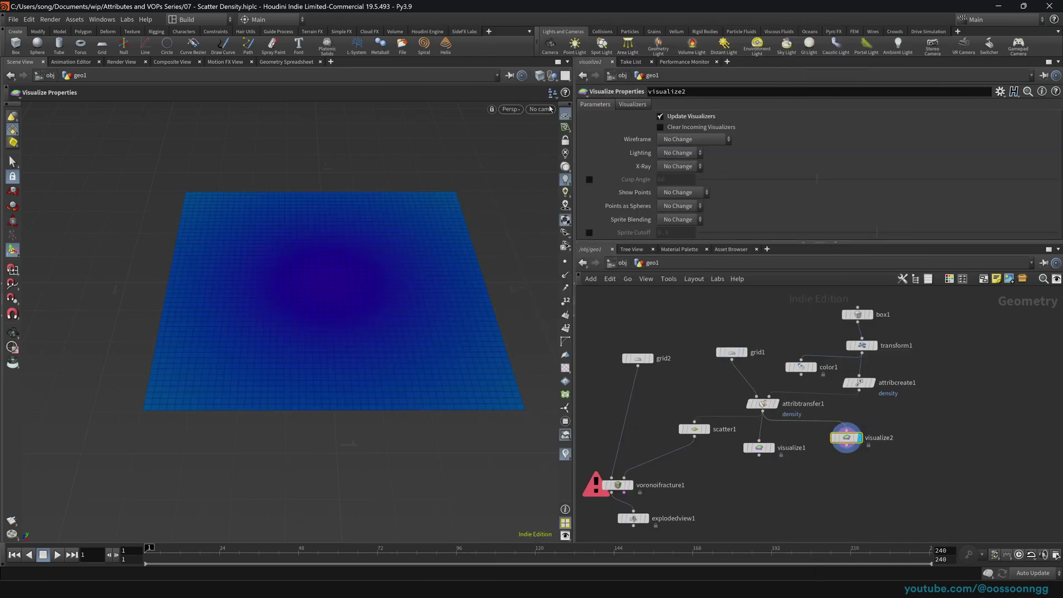
Set visualize2's color visualizer to the density attribute with a ramp Max of 1
{"action": "left_click", "coordinate": [627, 105]}
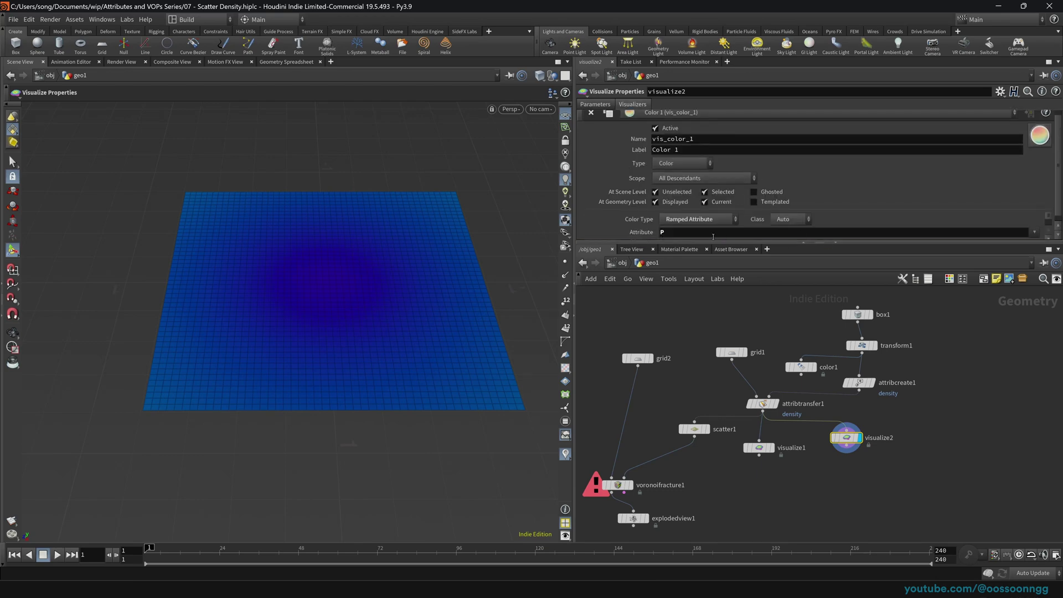
{"action": "left_click", "coordinate": [713, 235]}
{"action": "type", "text": "density"}
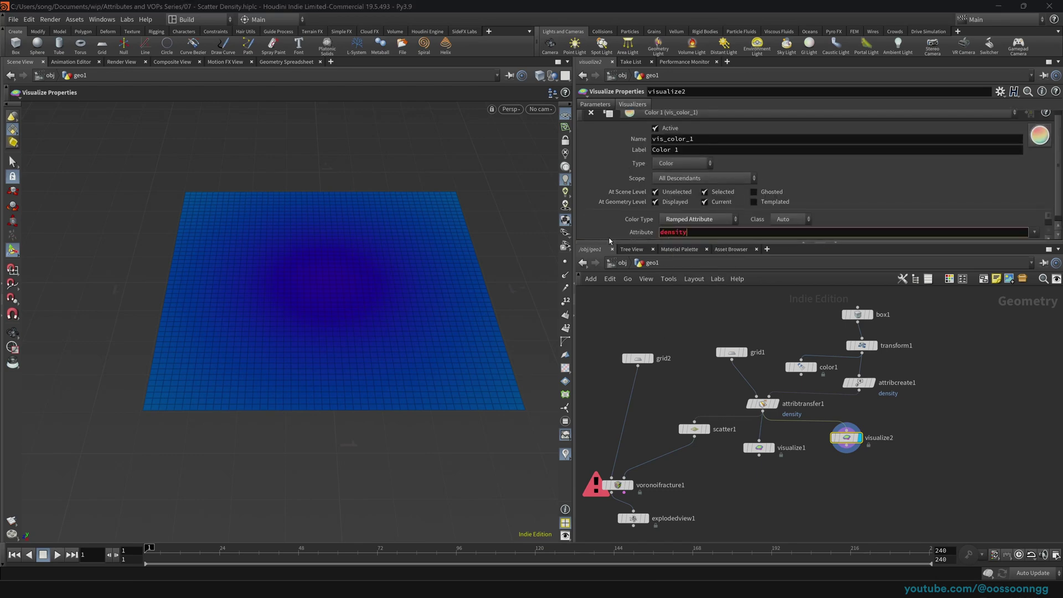
{"action": "key", "text": "Return"}
{"action": "left_click", "coordinate": [1033, 232]}
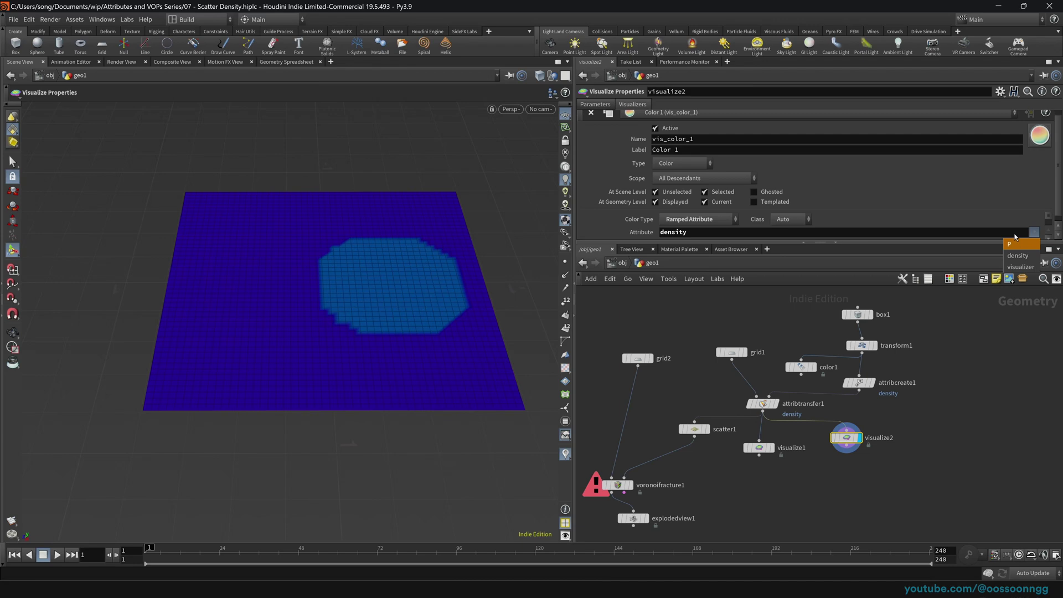
{"action": "left_click", "coordinate": [971, 291]}
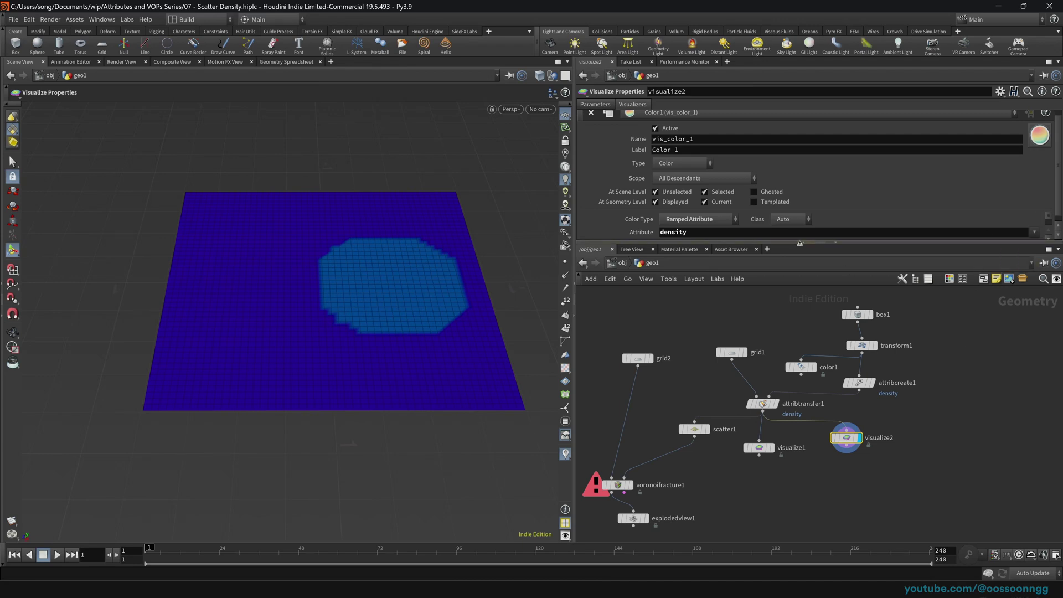
{"action": "left_click_drag", "start_coordinate": [821, 247], "coordinate": [798, 321]}
{"action": "left_click", "coordinate": [680, 296]}
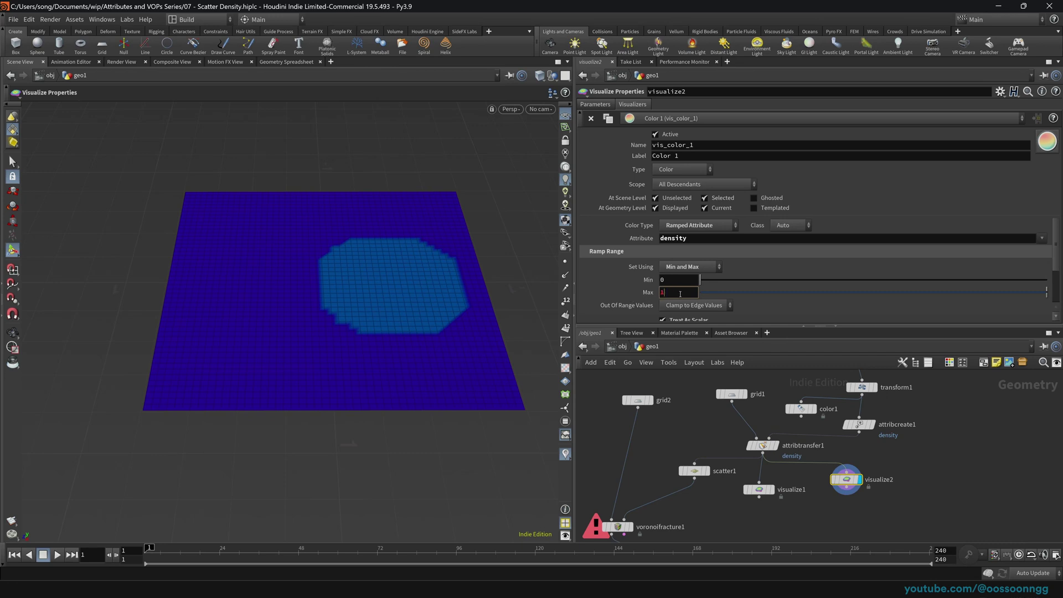
{"action": "type", "text": "1"}
{"action": "key", "text": "Return"}
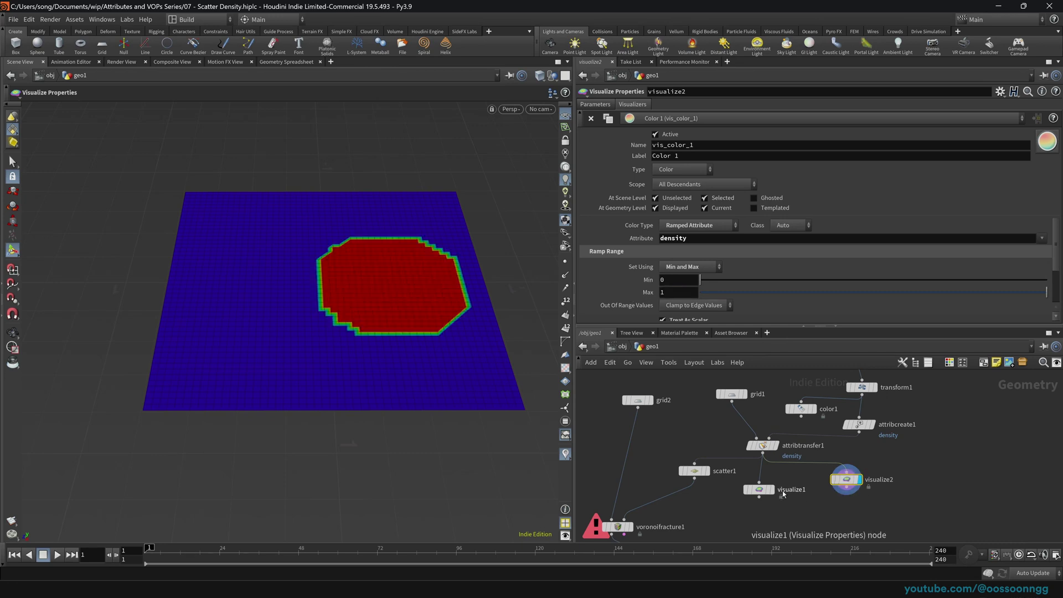
Select both Visualize nodes below attribtransfer1 and delete them
{"action": "left_click_drag", "start_coordinate": [866, 472], "coordinate": [834, 474]}
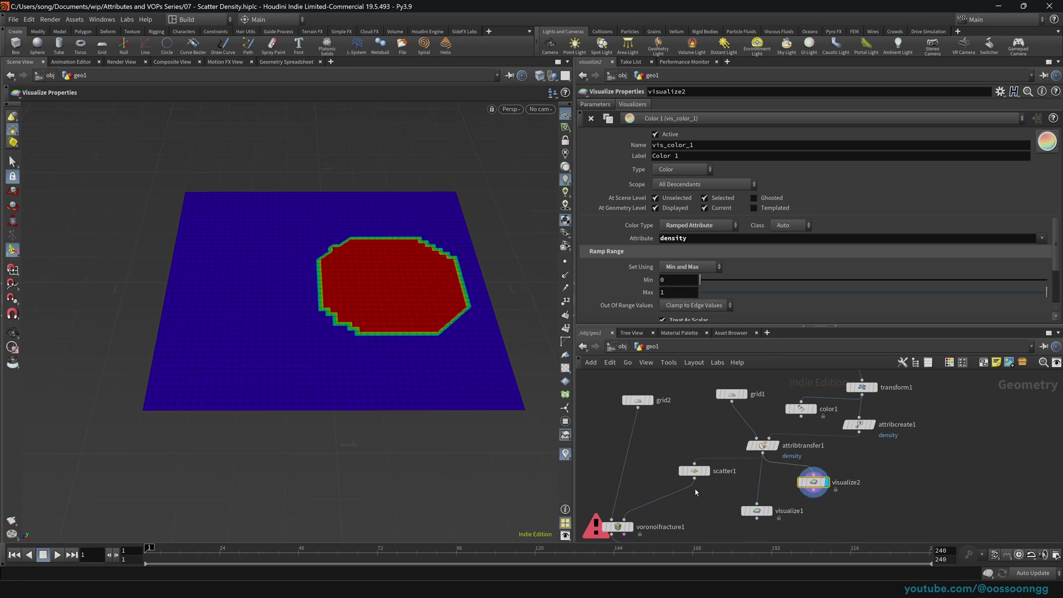
{"action": "left_click_drag", "start_coordinate": [736, 486], "coordinate": [853, 517]}
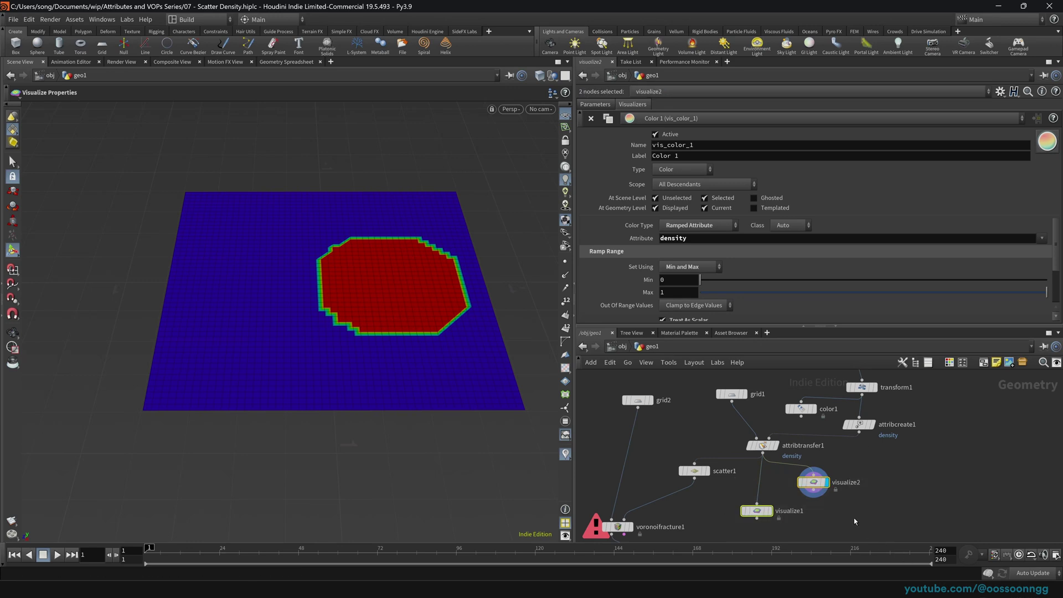
{"action": "key", "text": "Delete"}
Display scatter1 and voronoifracture1 in turn to examine the points and the fracture they drive
{"action": "left_click", "coordinate": [706, 471]}
{"action": "left_click", "coordinate": [694, 470]}
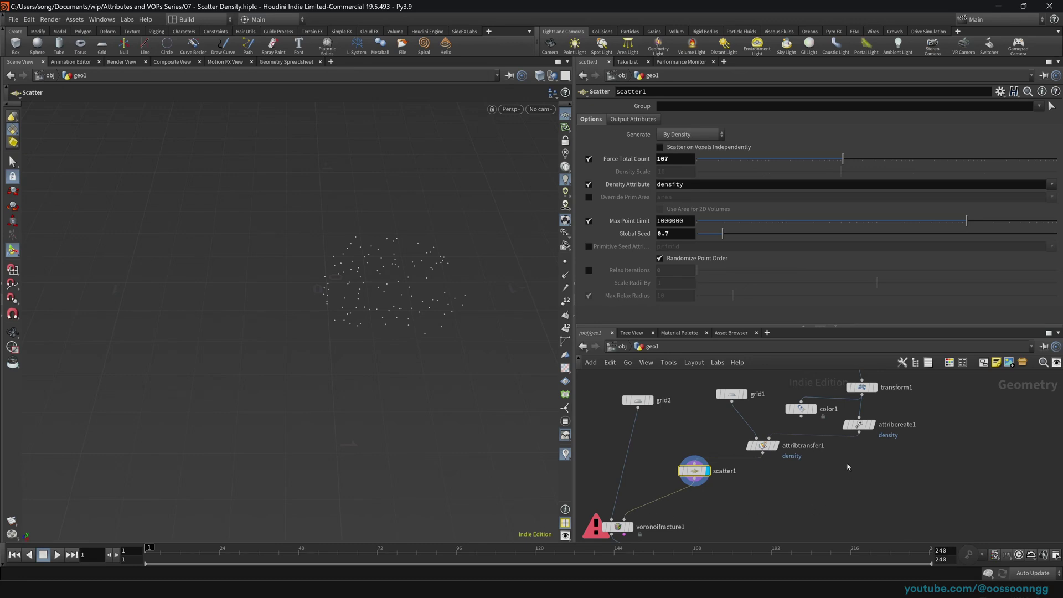
{"action": "left_click", "coordinate": [630, 526]}
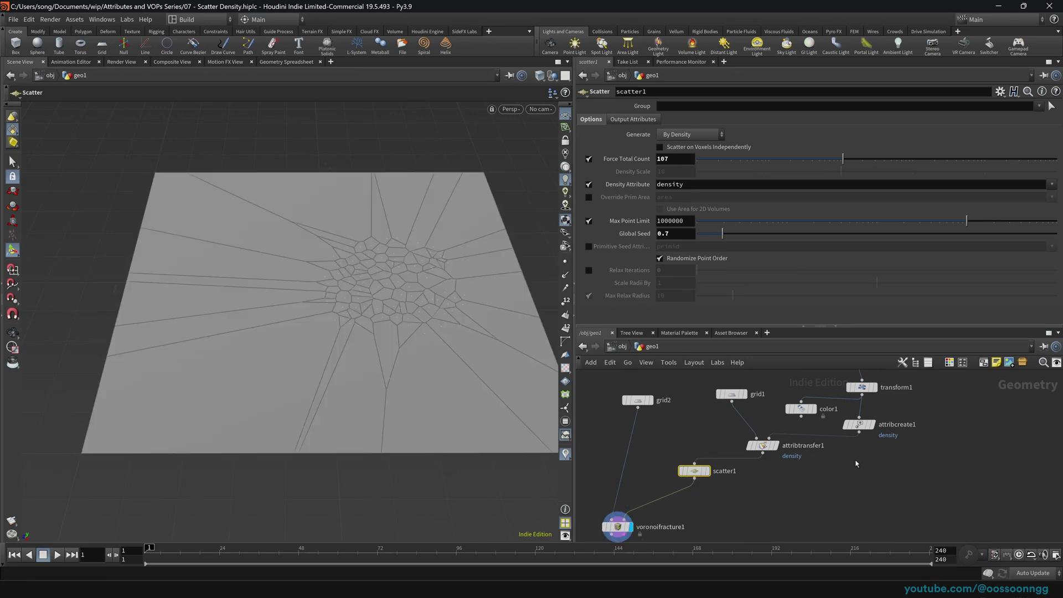
Delete the color1 node and move transform1 along Z to about -0.088
{"action": "middle_click_drag", "start_coordinate": [918, 469], "coordinate": [925, 517]}
{"action": "left_click", "coordinate": [867, 435]}
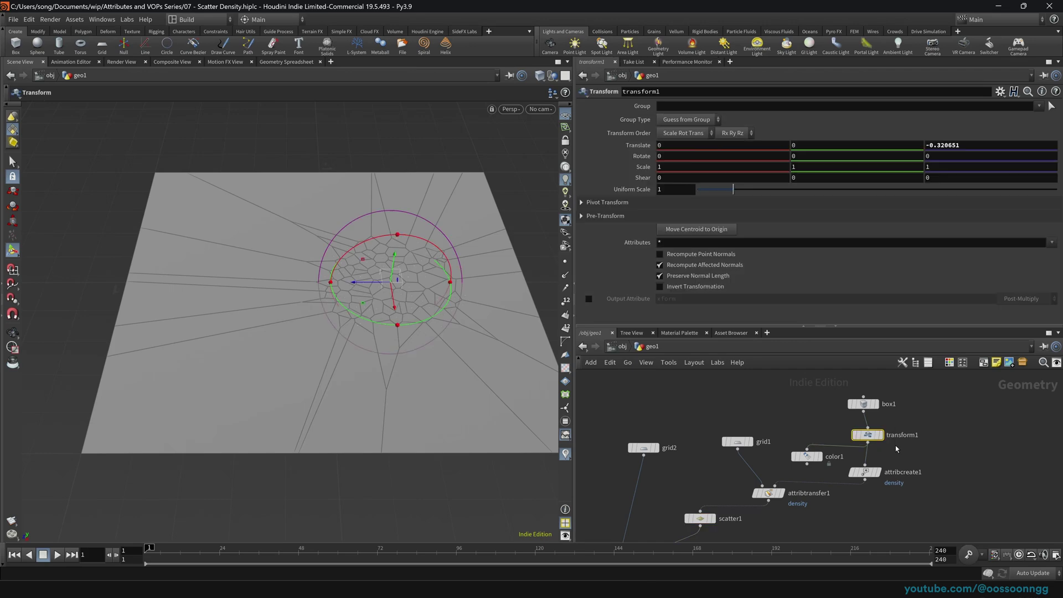
{"action": "left_click", "coordinate": [806, 456]}
{"action": "key", "text": "Delete"}
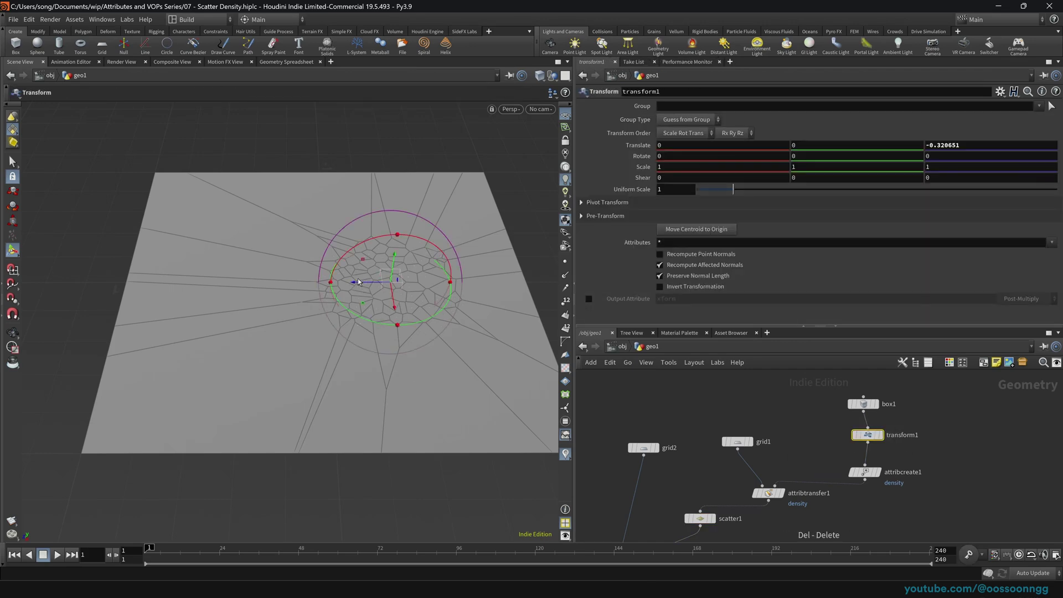
{"action": "left_click_drag", "start_coordinate": [358, 281], "coordinate": [314, 291]}
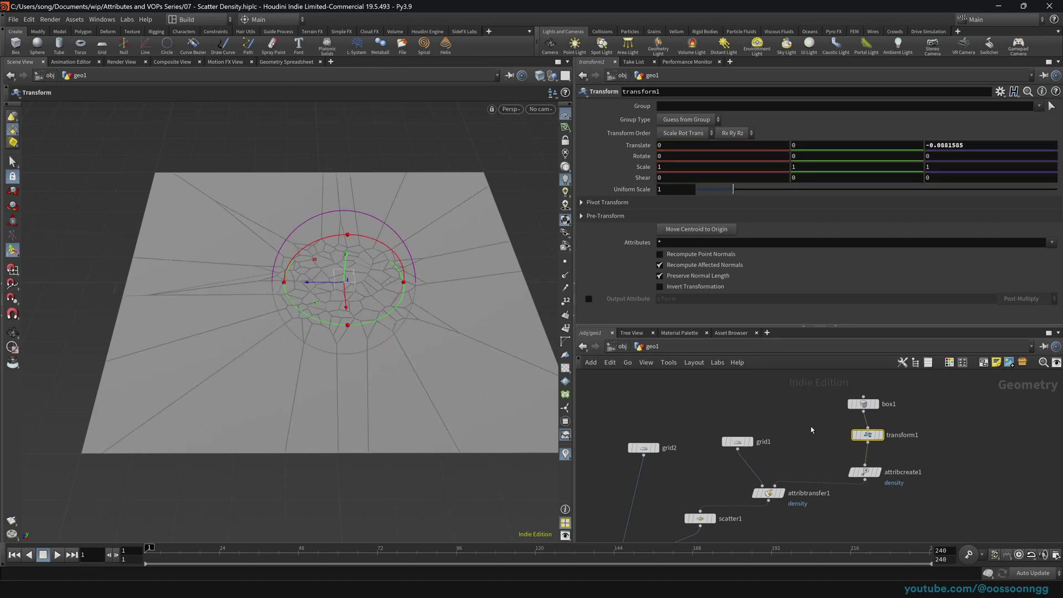
Insert an Attribute Blur node on the wire between attribtransfer1 and scatter1
{"action": "key", "text": "Tab"}
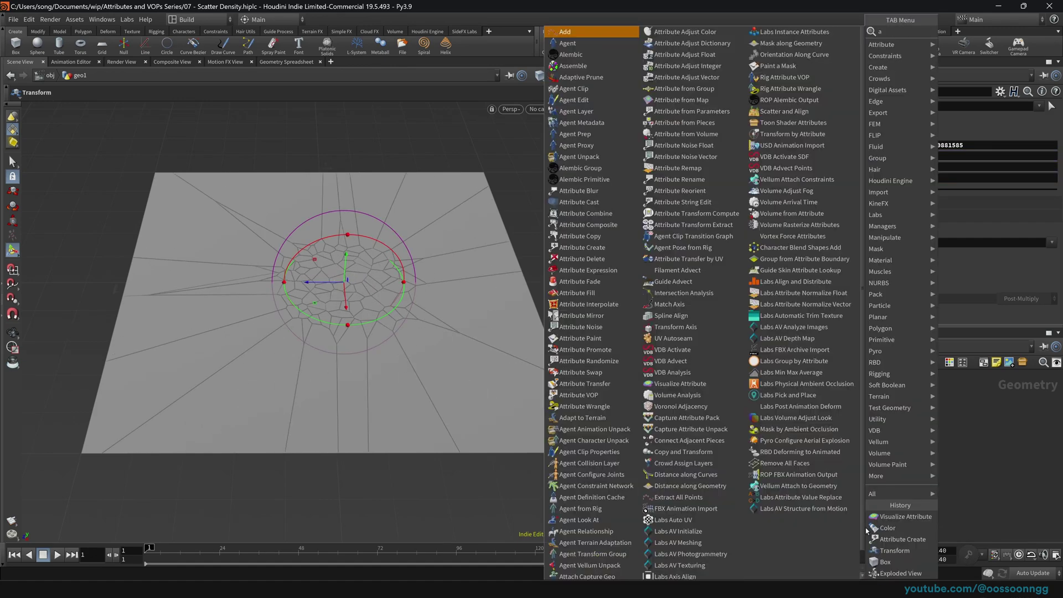
{"action": "left_click", "coordinate": [866, 528]}
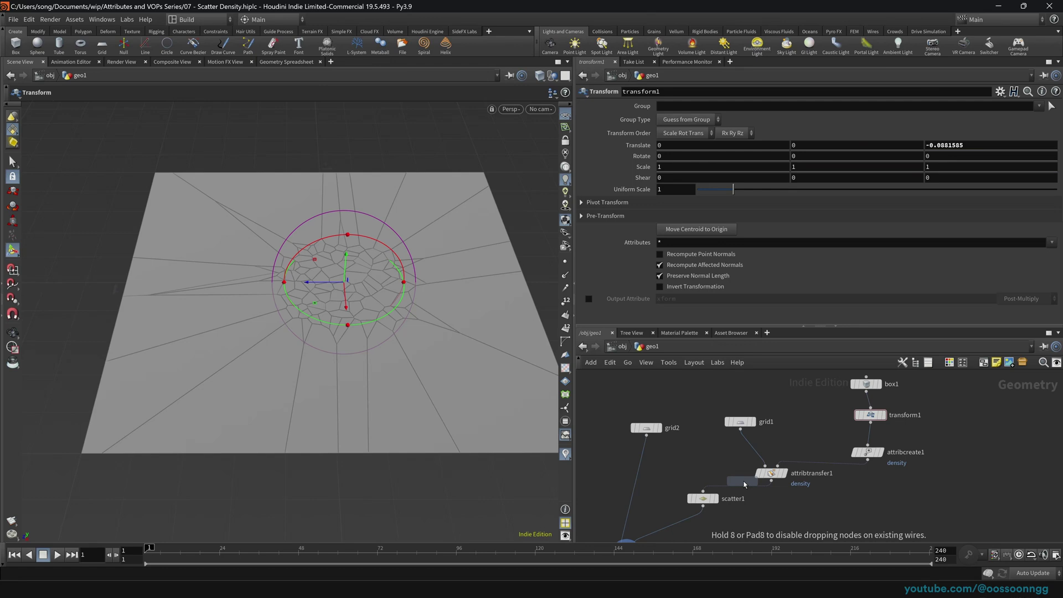
{"action": "left_click", "coordinate": [740, 489]}
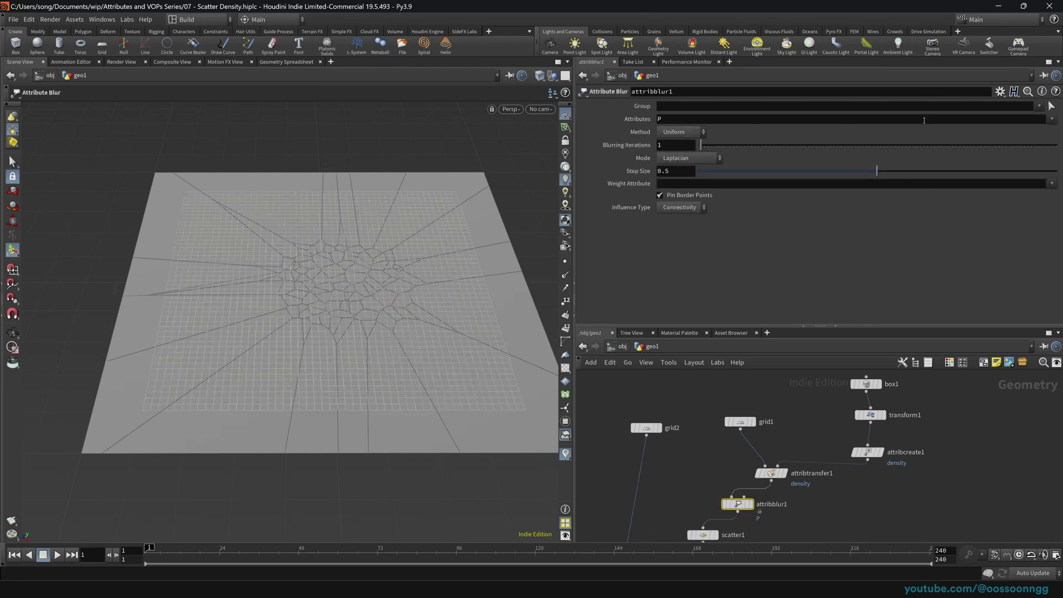
Set attribblur1 to blur the density attribute with 12 Blurring Iterations and a Step Size of about 0.78
{"action": "left_click", "coordinate": [1051, 118]}
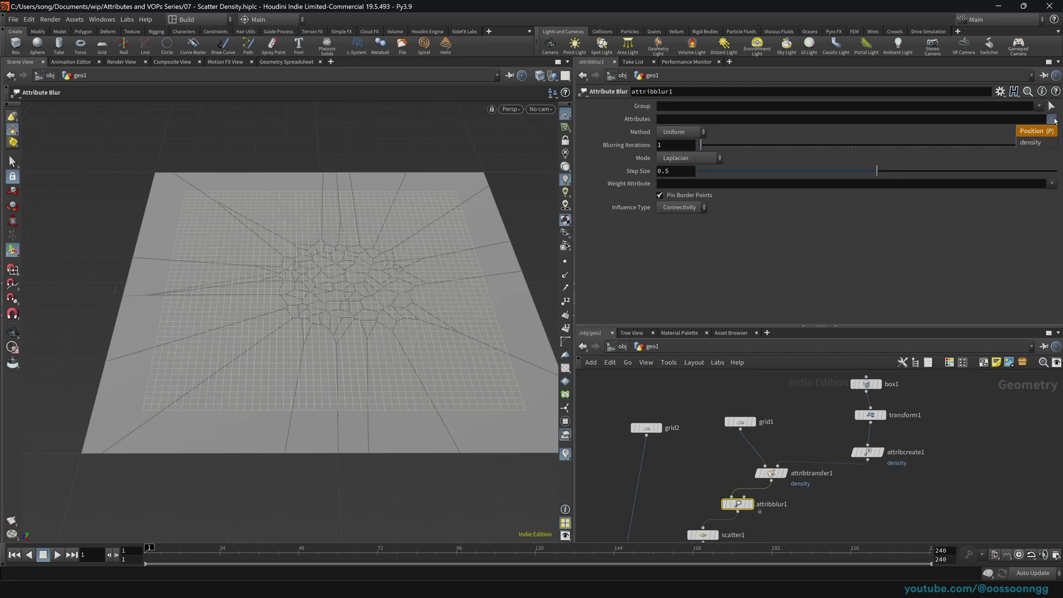
{"action": "left_click", "coordinate": [1036, 143]}
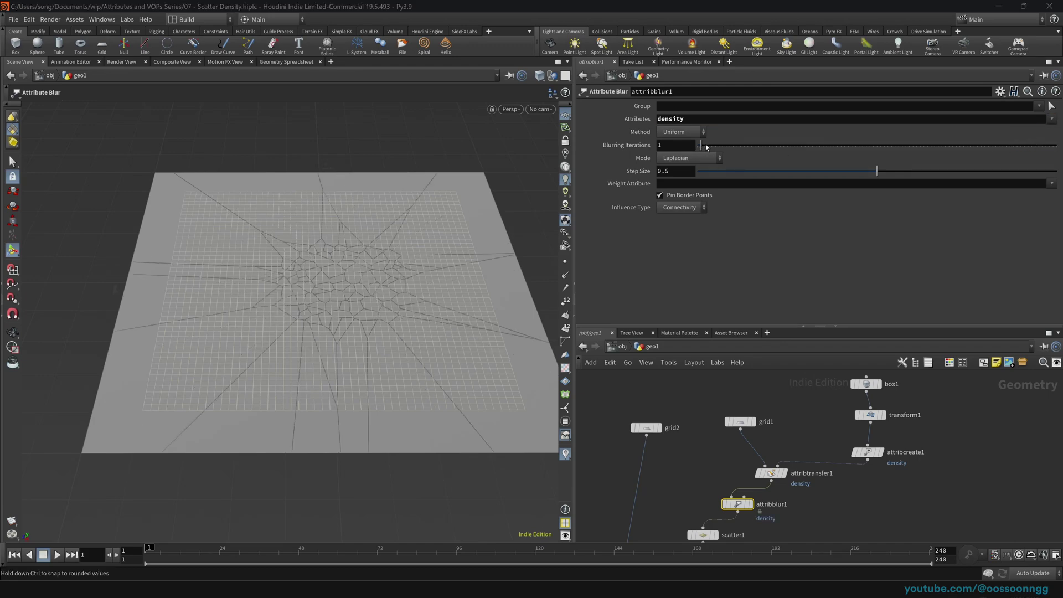
{"action": "left_click_drag", "start_coordinate": [701, 145], "coordinate": [740, 145]}
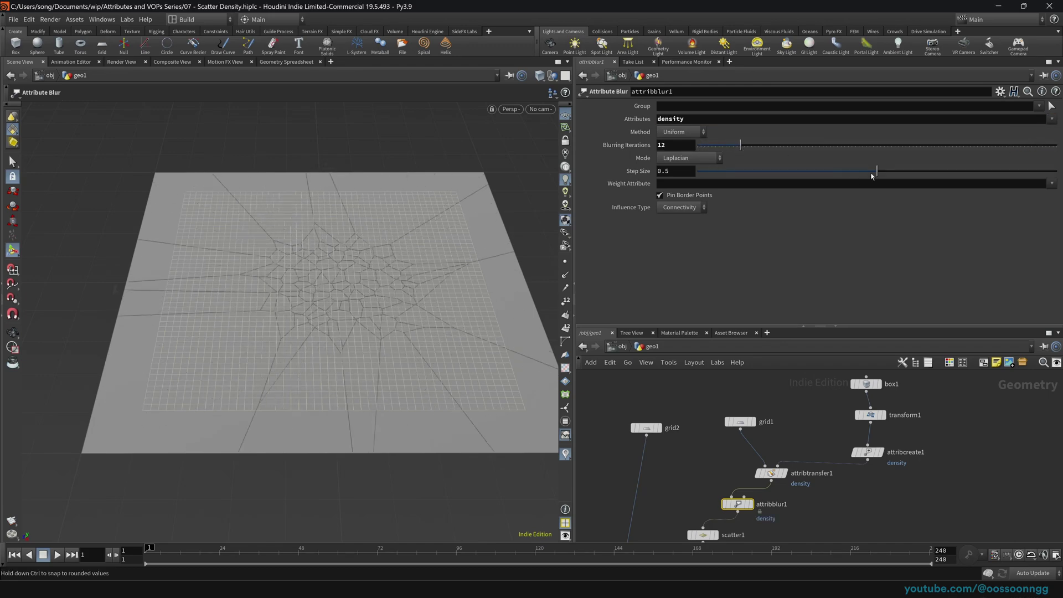
{"action": "left_click_drag", "start_coordinate": [873, 173], "coordinate": [978, 171]}
Add a Visualize Attribute node beside scatter1, connect attribblur1's output to it and display it
{"action": "middle_click_drag", "start_coordinate": [754, 511], "coordinate": [769, 466]}
{"action": "mouse_move", "coordinate": [769, 467]}
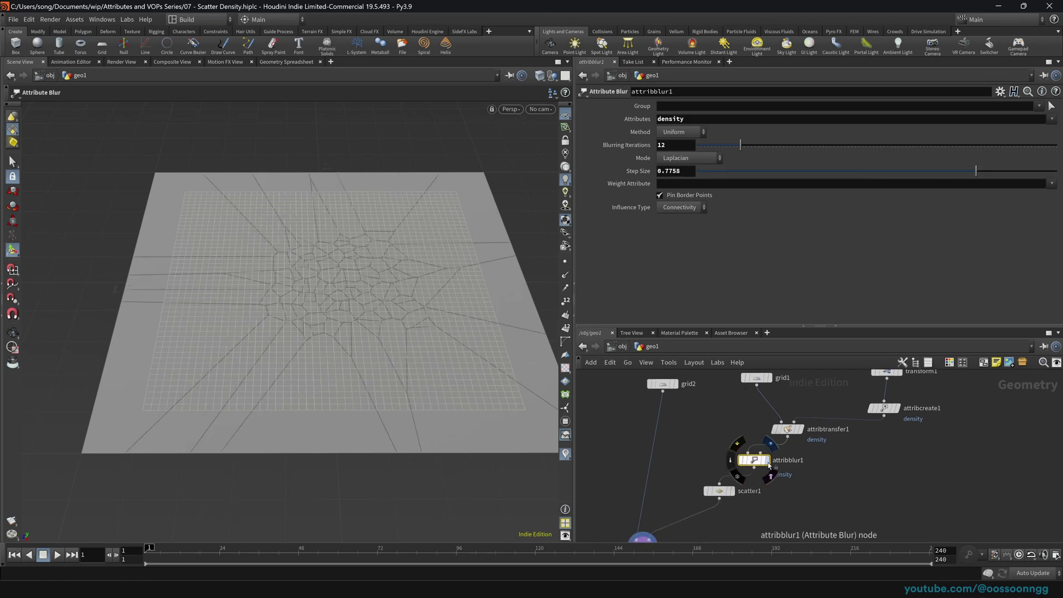
{"action": "left_click", "coordinate": [718, 491]}
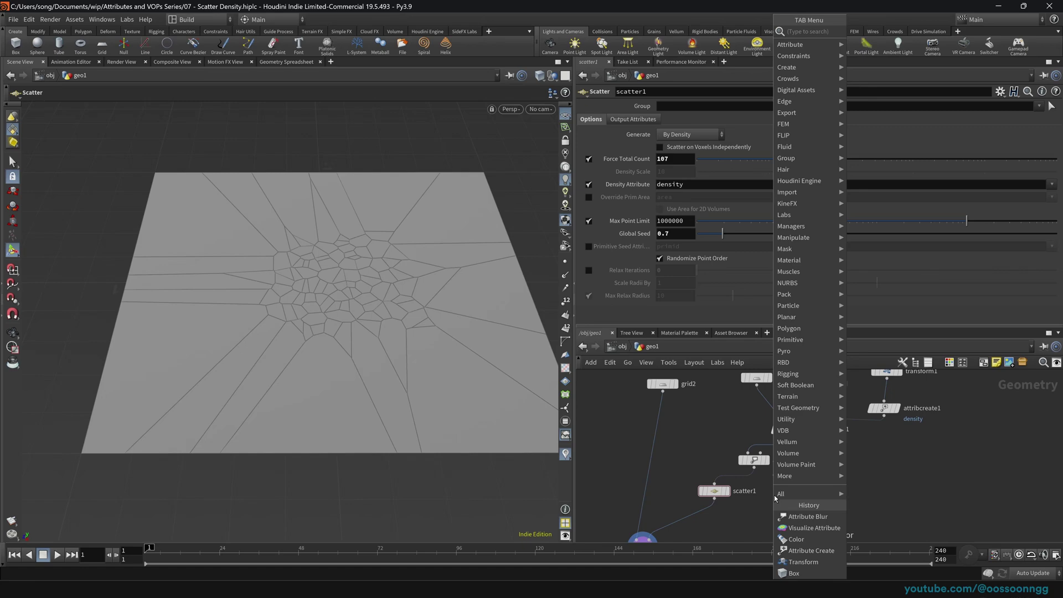
{"action": "type", "text": "visu"}
{"action": "key", "text": "Return"}
{"action": "left_click", "coordinate": [818, 503]}
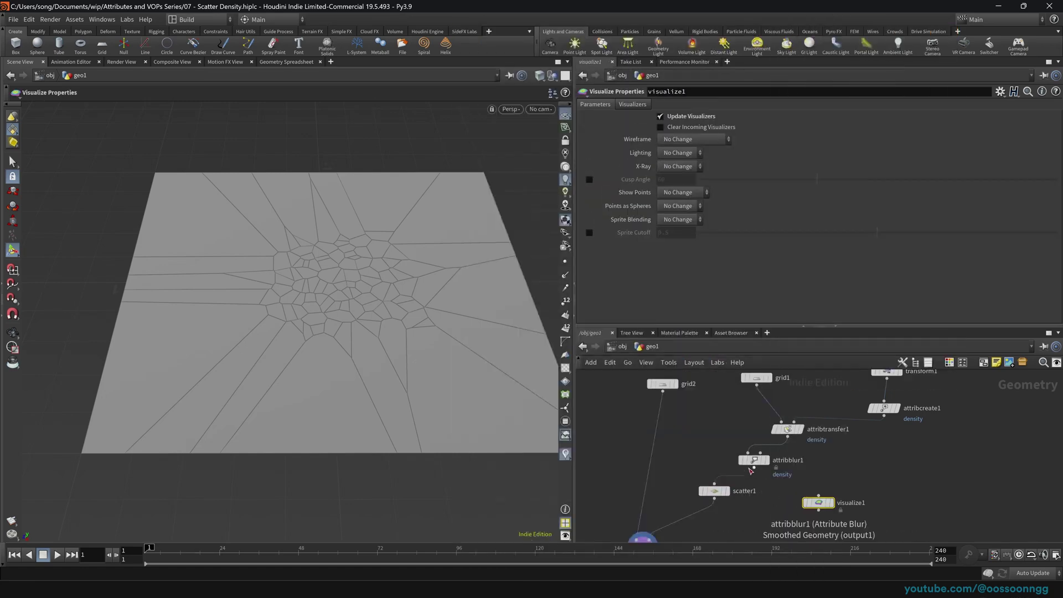
{"action": "left_click_drag", "start_coordinate": [754, 468], "coordinate": [818, 496]}
{"action": "left_click", "coordinate": [834, 503]}
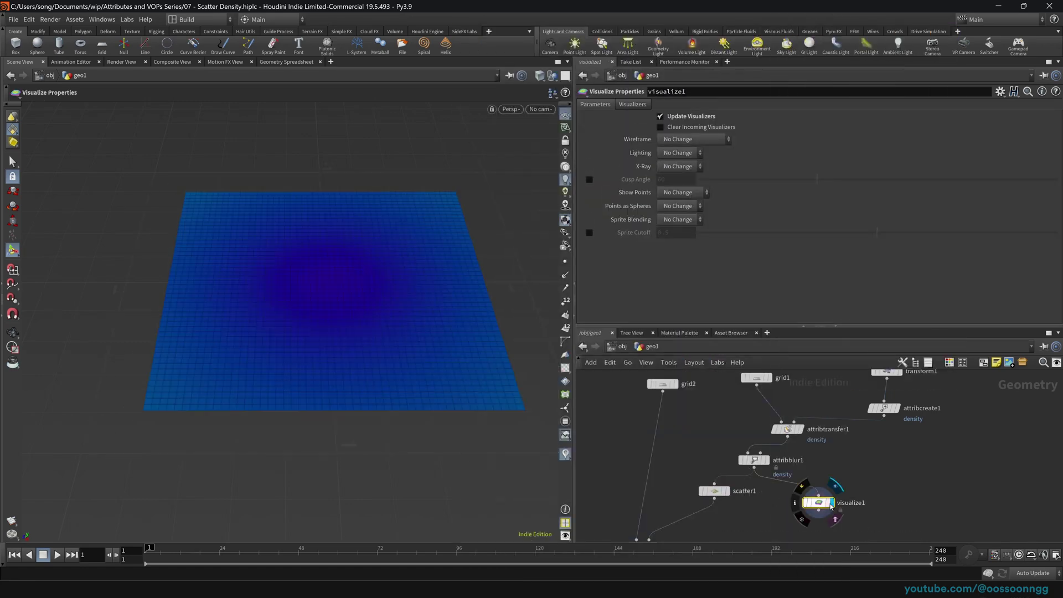
Make the new Visualize node color by the density attribute with a ramp Max of 1
{"action": "left_click", "coordinate": [640, 105]}
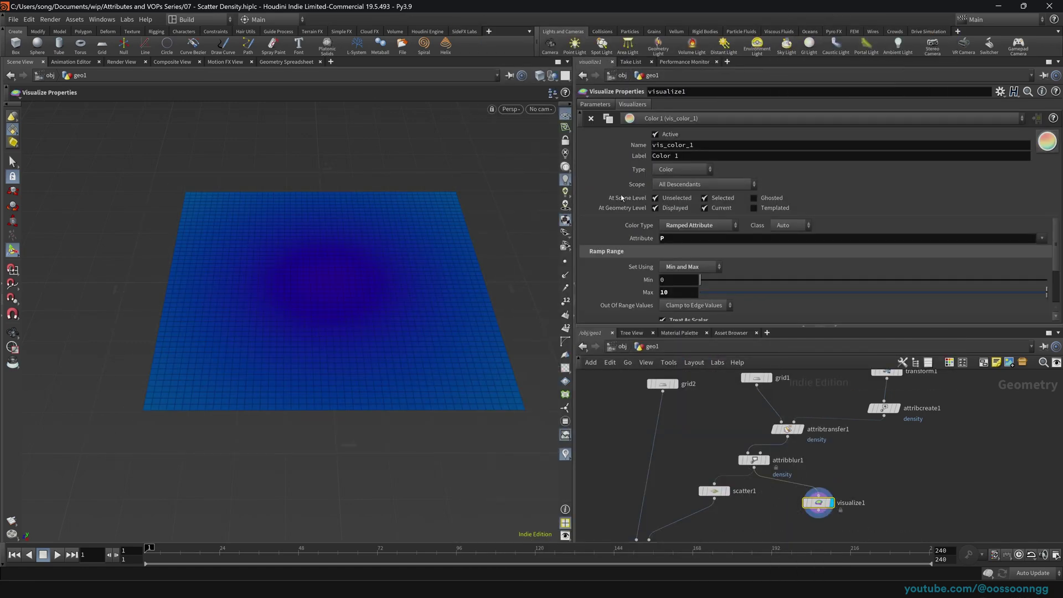
{"action": "left_click", "coordinate": [1041, 238]}
{"action": "left_click", "coordinate": [1024, 253]}
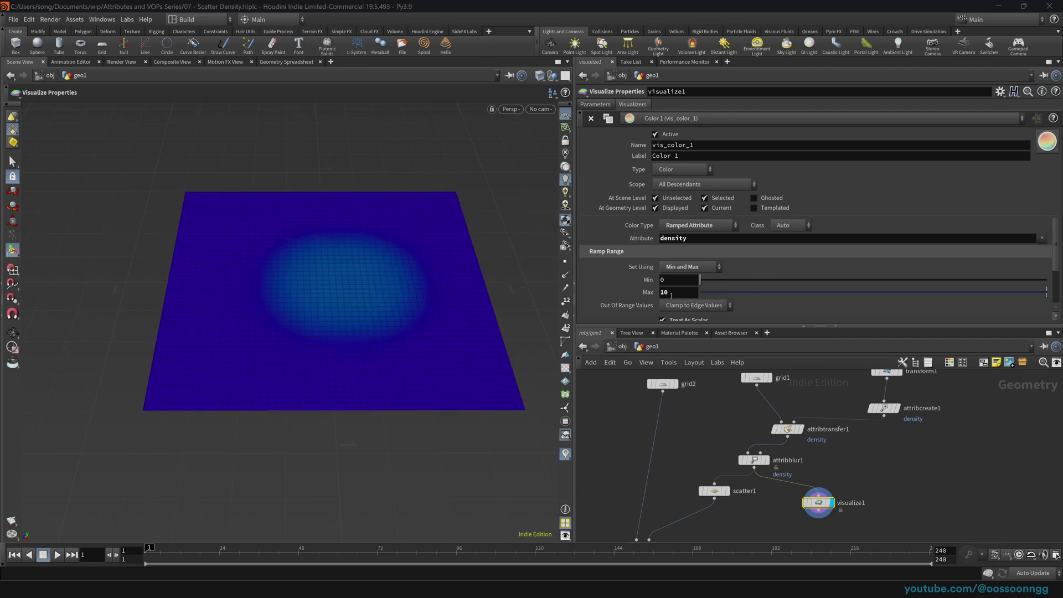
{"action": "key", "text": "BackSpace"}
{"action": "key", "text": "Return"}
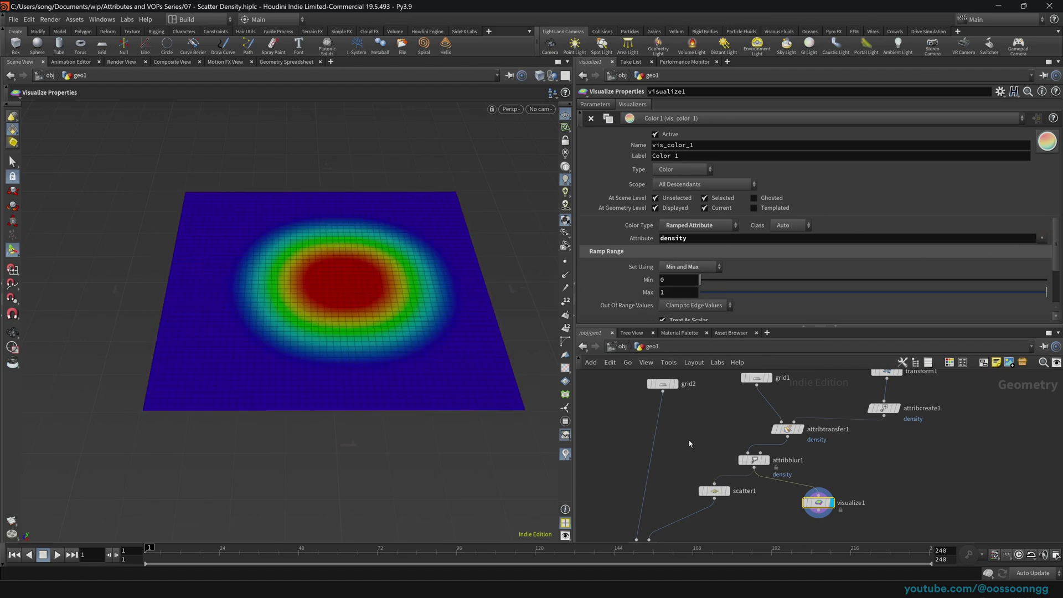
Increase attribblur1's Blurring Iterations and adjust its Step Size for a softer density falloff
{"action": "left_click", "coordinate": [754, 459]}
{"action": "left_click_drag", "start_coordinate": [740, 145], "coordinate": [809, 144]}
{"action": "mouse_move", "coordinate": [961, 178]}
{"action": "left_mouse_down"}
{"action": "mouse_move", "coordinate": [892, 172]}
{"action": "mouse_move", "coordinate": [958, 173]}
{"action": "left_mouse_up"}
Reposition the box1 node above transform1 and set its Uniform Scale to 0.169
{"action": "mouse_move", "coordinate": [704, 434]}
{"action": "middle_mouse_down"}
{"action": "mouse_move", "coordinate": [723, 410]}
{"action": "mouse_move", "coordinate": [703, 453]}
{"action": "middle_mouse_up"}
{"action": "left_click", "coordinate": [836, 414]}
{"action": "middle_click_drag", "start_coordinate": [859, 410], "coordinate": [833, 458]}
{"action": "left_click_drag", "start_coordinate": [806, 410], "coordinate": [845, 409]}
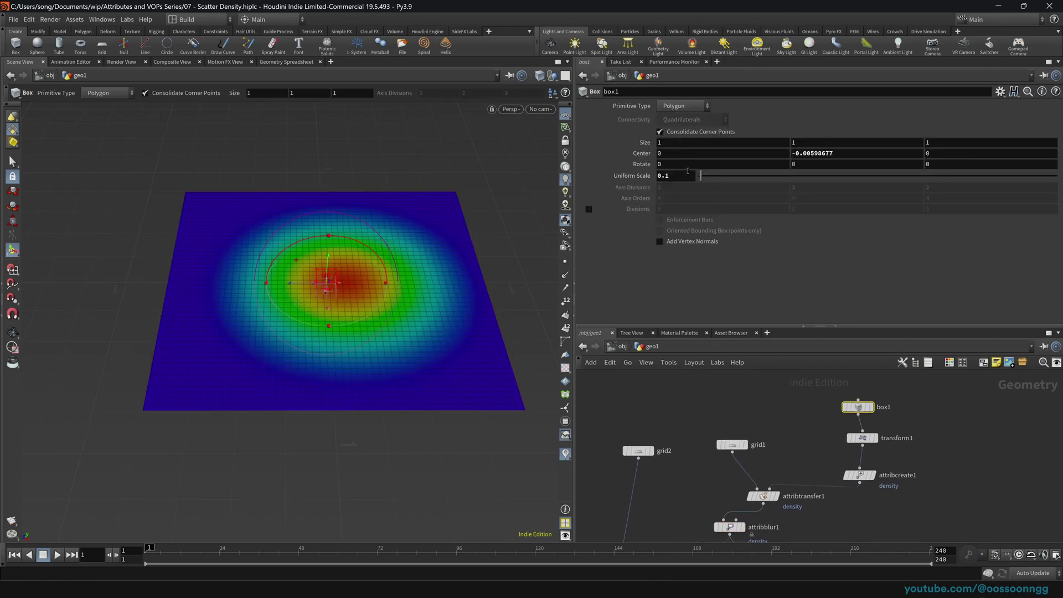
{"action": "left_click_drag", "start_coordinate": [706, 180], "coordinate": [702, 179]}
Display scatter1, then voronoifracture1, to examine how the blurred density spreads the points and fracture pieces
{"action": "middle_click_drag", "start_coordinate": [714, 476], "coordinate": [758, 369]}
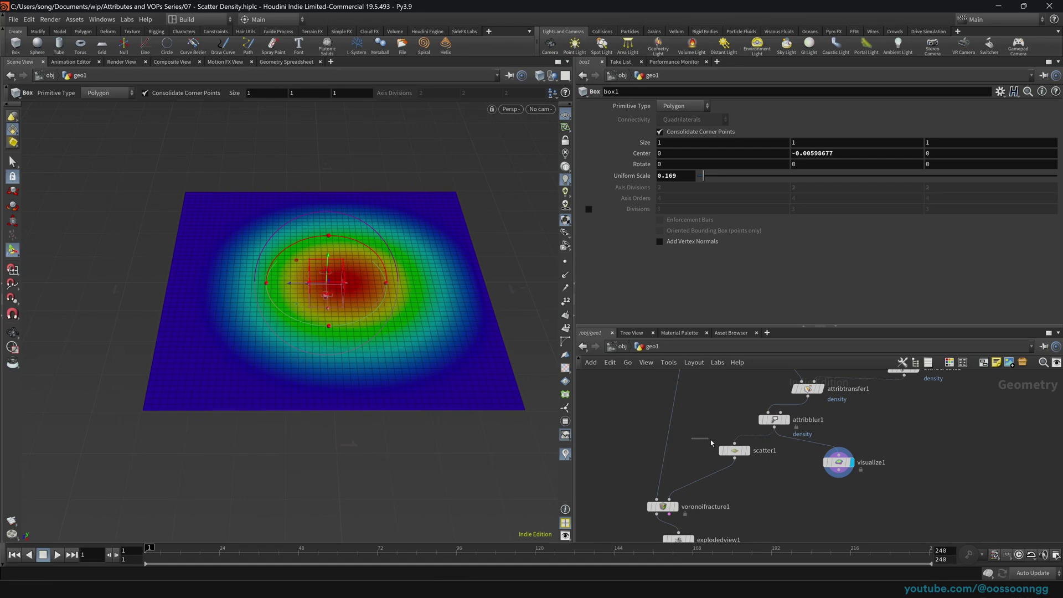
{"action": "left_click", "coordinate": [731, 450]}
{"action": "left_click", "coordinate": [747, 450]}
{"action": "middle_click_drag", "start_coordinate": [682, 521], "coordinate": [713, 493]}
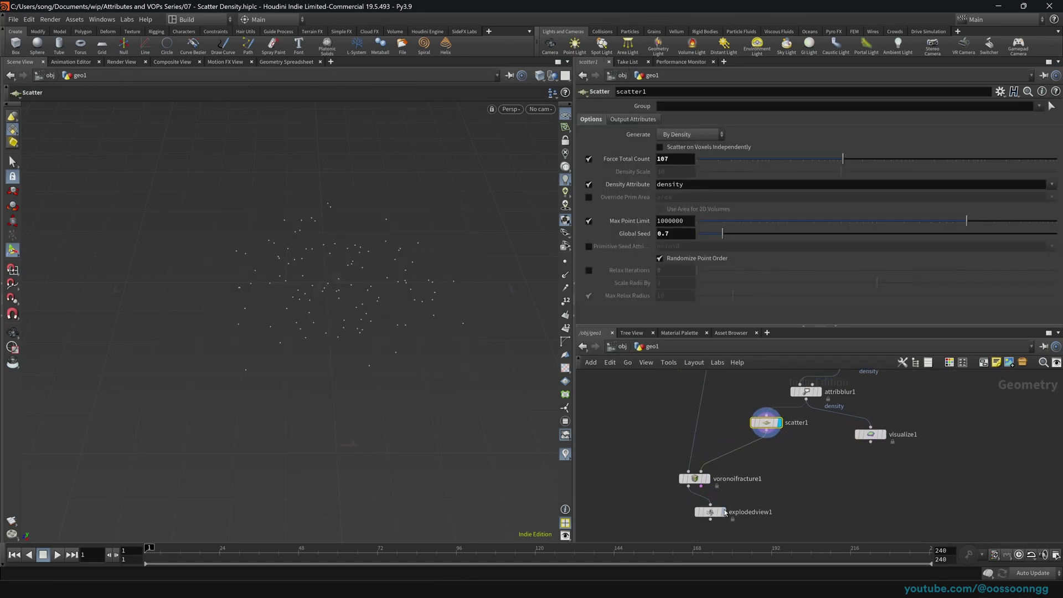
{"action": "left_click", "coordinate": [706, 478]}
{"action": "left_click", "coordinate": [692, 478]}
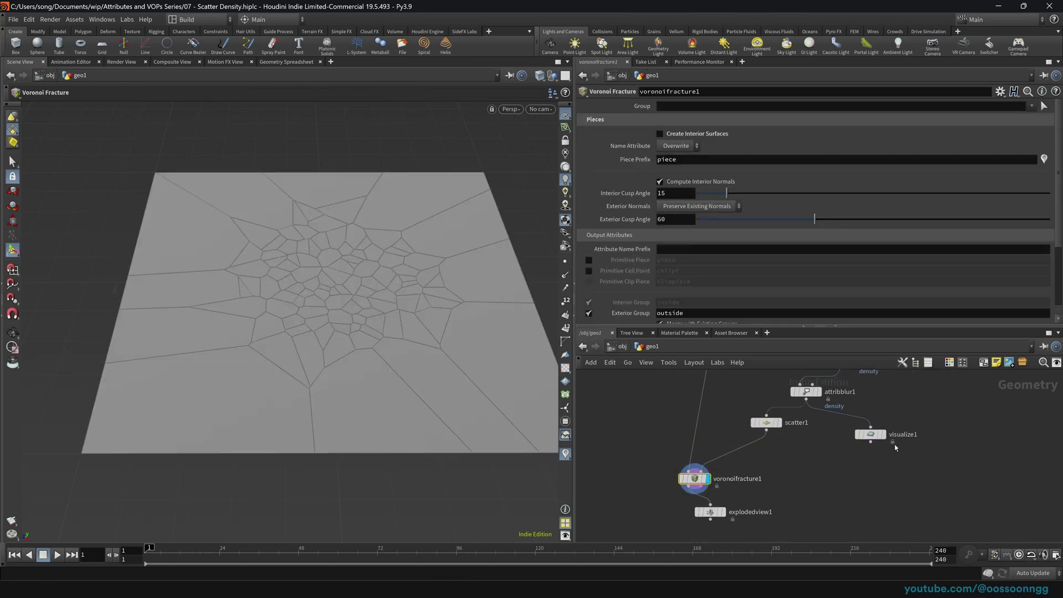
Set scatter1's Force Total Count to 50
{"action": "middle_click_drag", "start_coordinate": [895, 447], "coordinate": [798, 525]}
{"action": "middle_click_drag", "start_coordinate": [665, 450], "coordinate": [697, 402]}
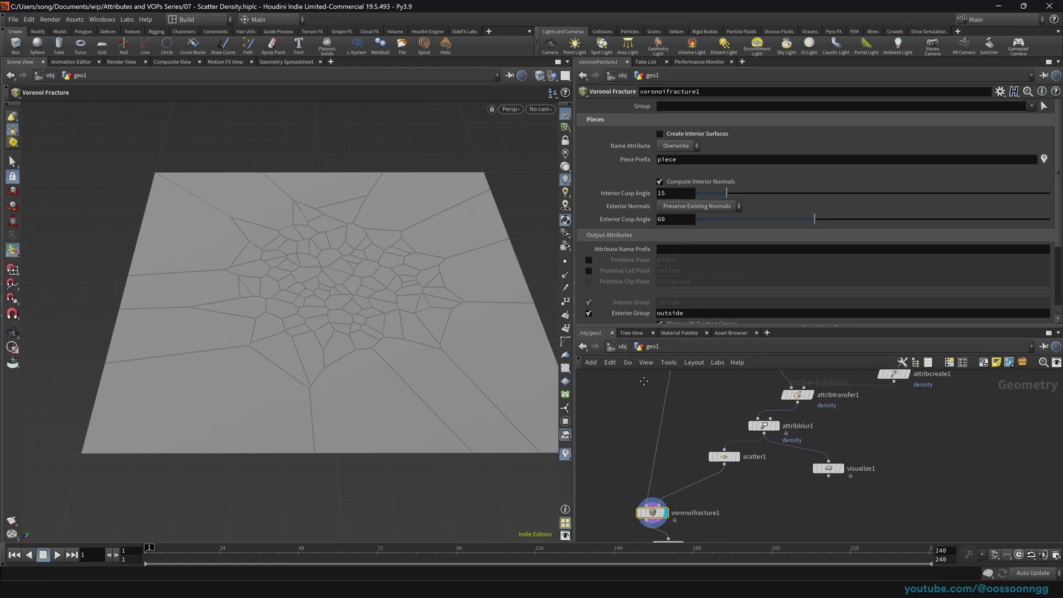
{"action": "left_click", "coordinate": [724, 455]}
{"action": "left_click_drag", "start_coordinate": [841, 160], "coordinate": [821, 161]}
{"action": "middle_click_drag", "start_coordinate": [721, 393], "coordinate": [698, 449]}
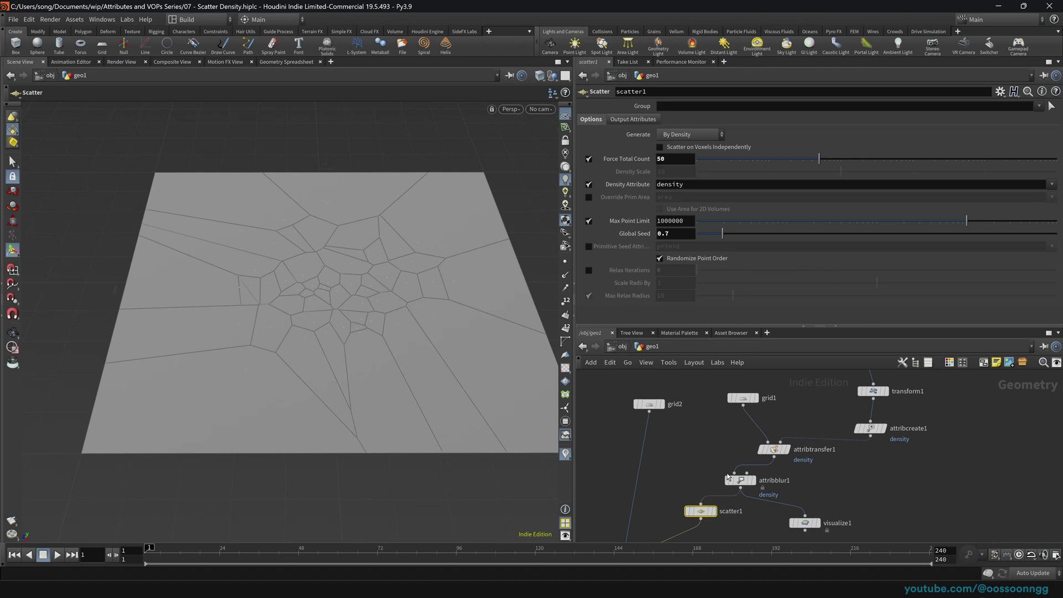
Reposition the attribblur1 node and shift the density box with transform1 to about -0.206 in Z
{"action": "left_click_drag", "start_coordinate": [729, 477], "coordinate": [696, 475]}
{"action": "middle_click_drag", "start_coordinate": [851, 421], "coordinate": [830, 455]}
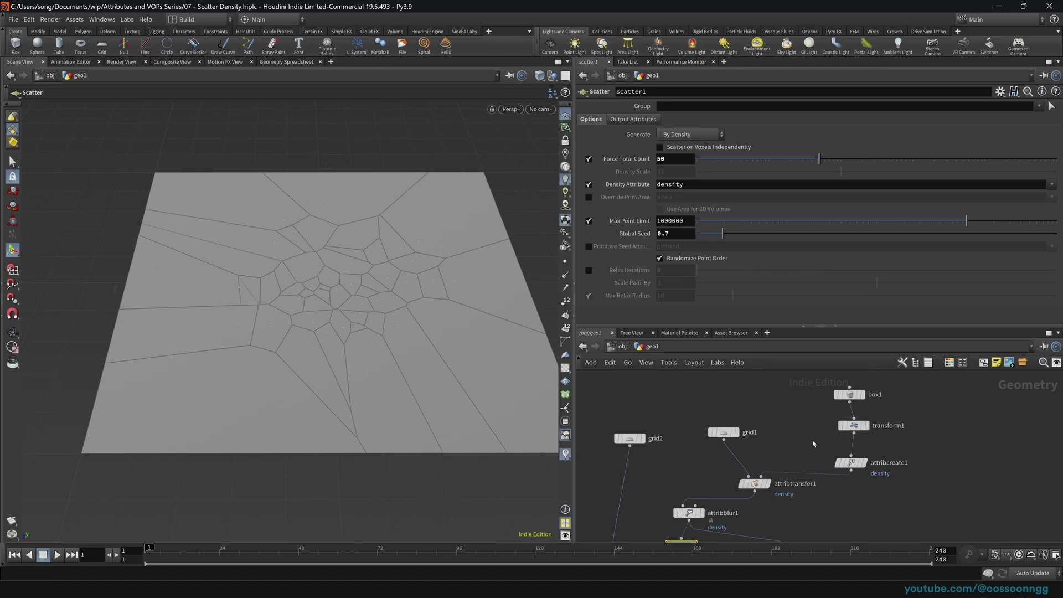
{"action": "left_click", "coordinate": [853, 425]}
{"action": "left_click_drag", "start_coordinate": [314, 285], "coordinate": [382, 299]}
Display explodedview1 and place its node beside the voronoifracture1 output to leave room for a second branch
{"action": "middle_click_drag", "start_coordinate": [926, 529], "coordinate": [974, 435]}
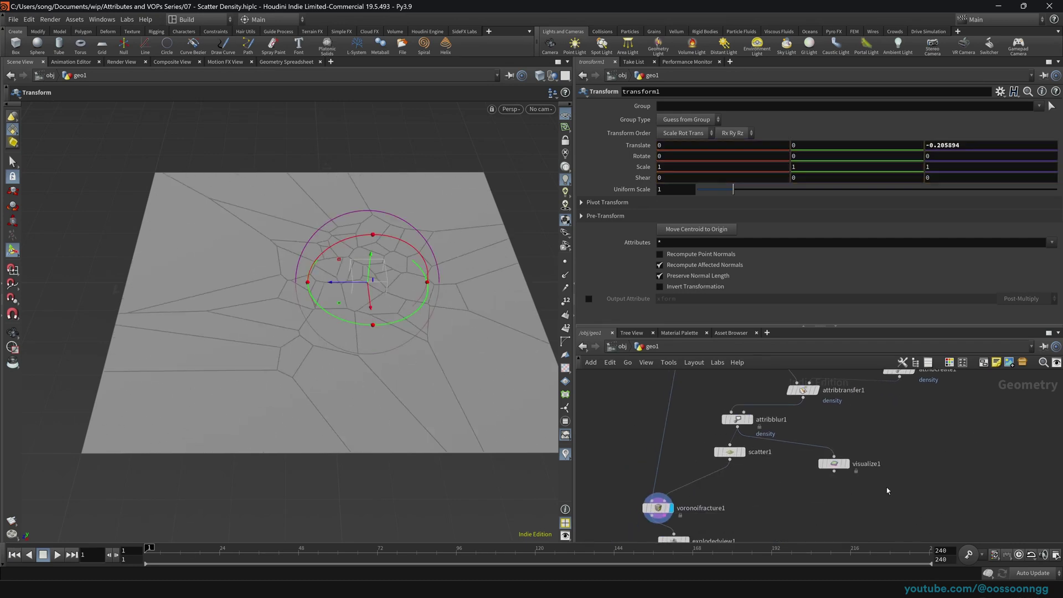
{"action": "scroll", "coordinate": [760, 471], "scroll_direction": "down", "scroll_amount": 3}
{"action": "left_click", "coordinate": [719, 475]}
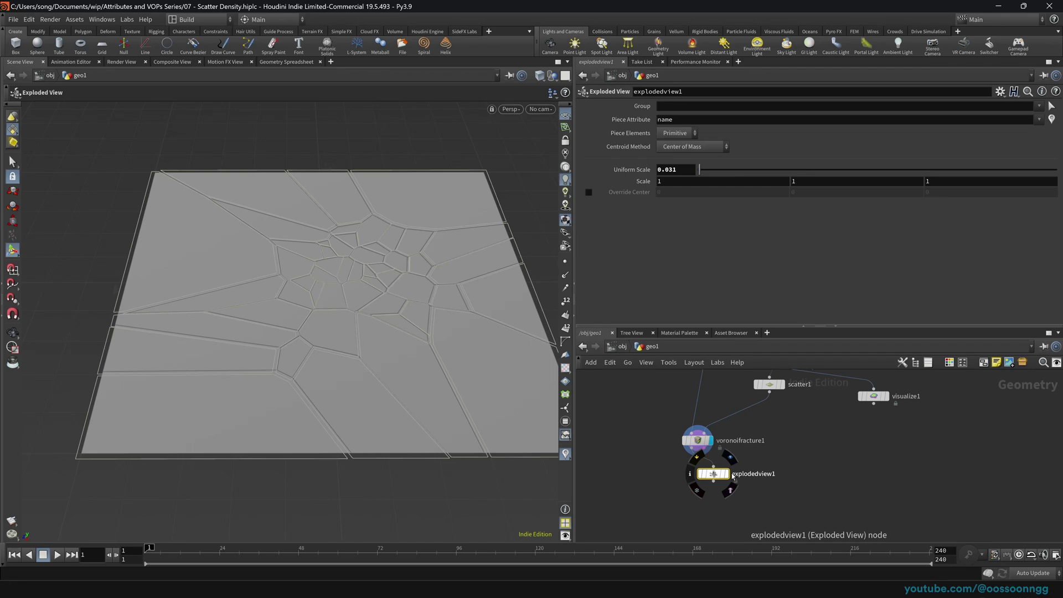
{"action": "left_click", "coordinate": [725, 474]}
{"action": "left_click_drag", "start_coordinate": [713, 475], "coordinate": [655, 471]}
{"action": "left_click_drag", "start_coordinate": [716, 513], "coordinate": [642, 467]}
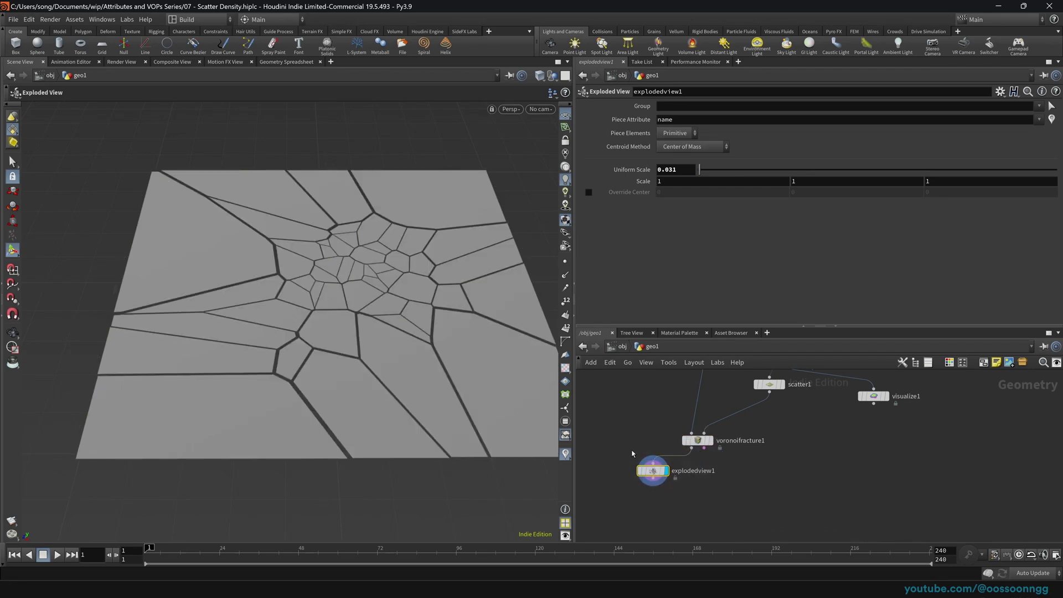
Branch a PolyWire node off voronoifracture1, display it and set its Wire Radius to 0.01
{"action": "left_click_drag", "start_coordinate": [701, 453], "coordinate": [795, 507]}
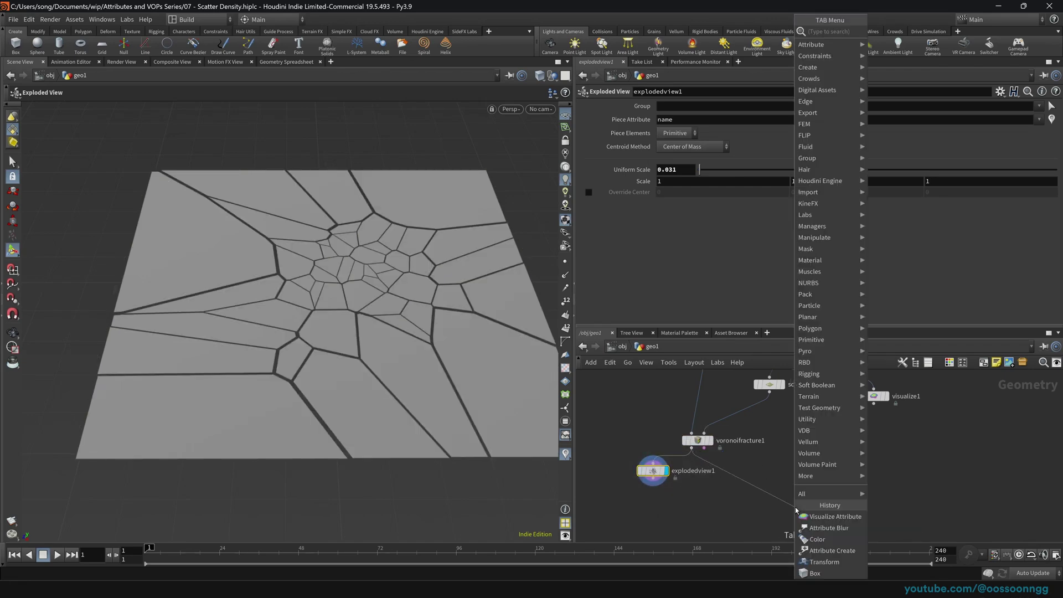
{"action": "type", "text": "pwire"}
{"action": "key", "text": "Return"}
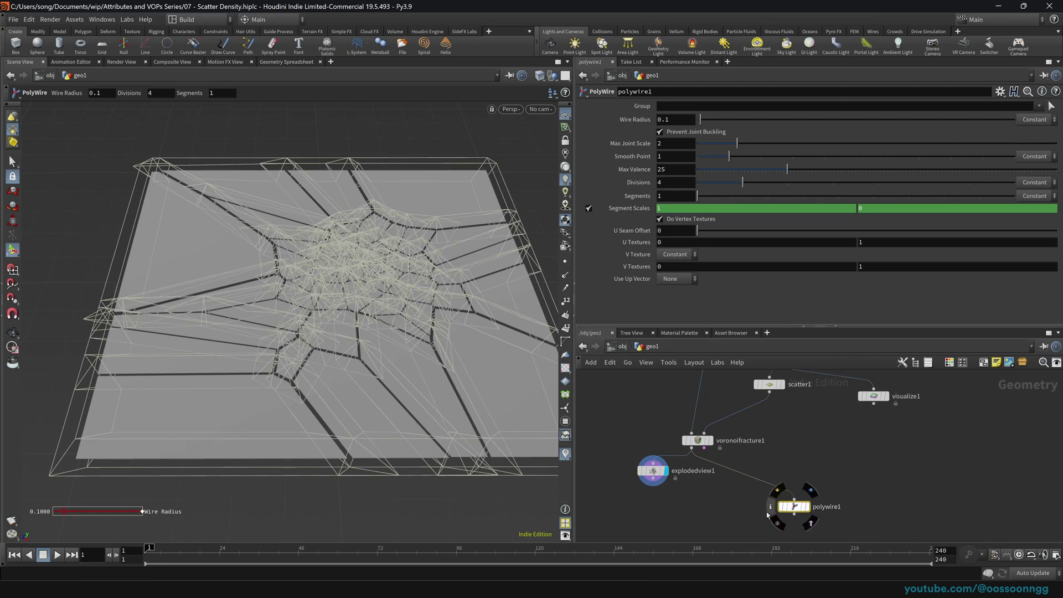
{"action": "key", "text": "r"}
{"action": "left_click", "coordinate": [797, 509]}
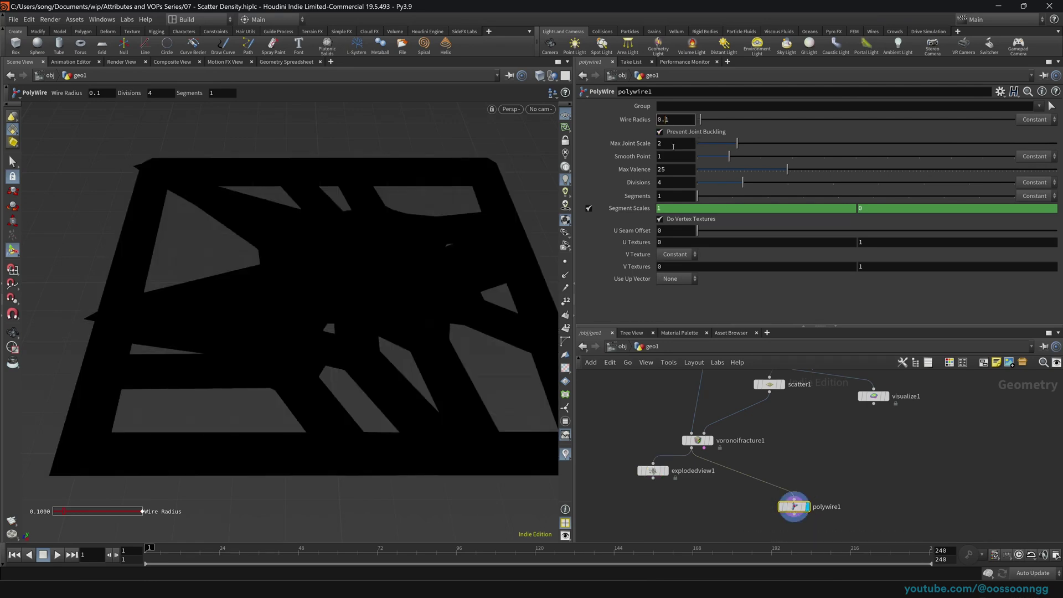
{"action": "type", "text": "0"}
{"action": "key", "text": "Return"}
Append a displayed Normal node after polywire1 and set polywire1's Divisions to 10
{"action": "key", "text": "Tab"}
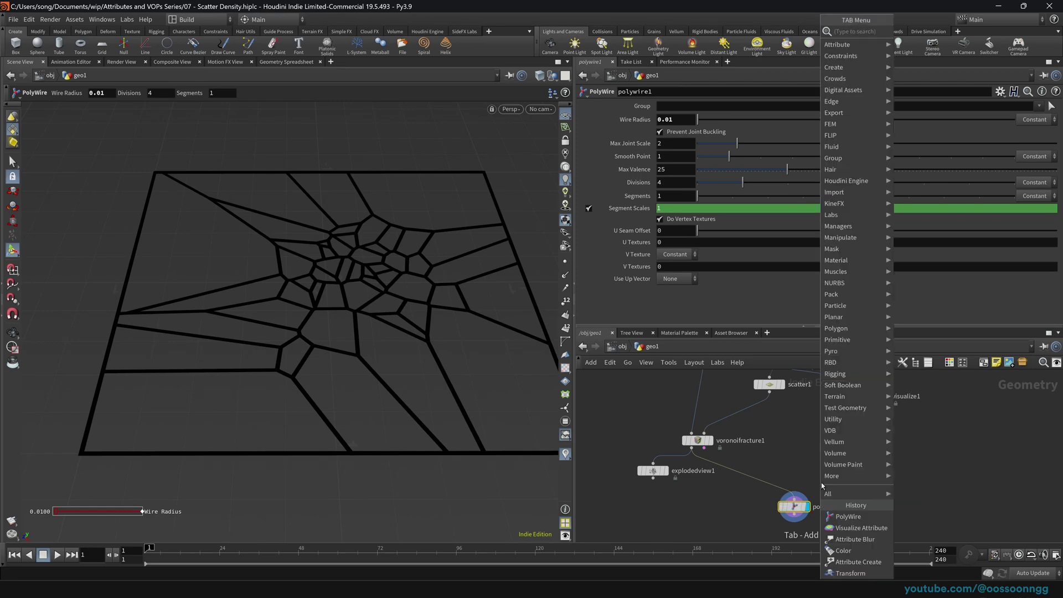
{"action": "type", "text": "no"}
{"action": "key", "text": "Return"}
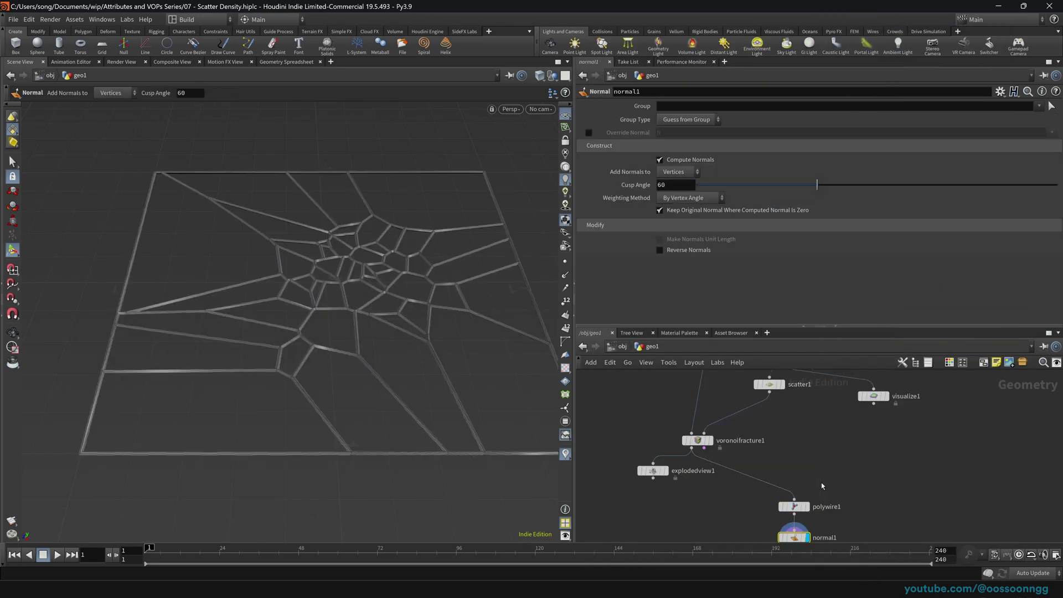
{"action": "left_click", "coordinate": [794, 507]}
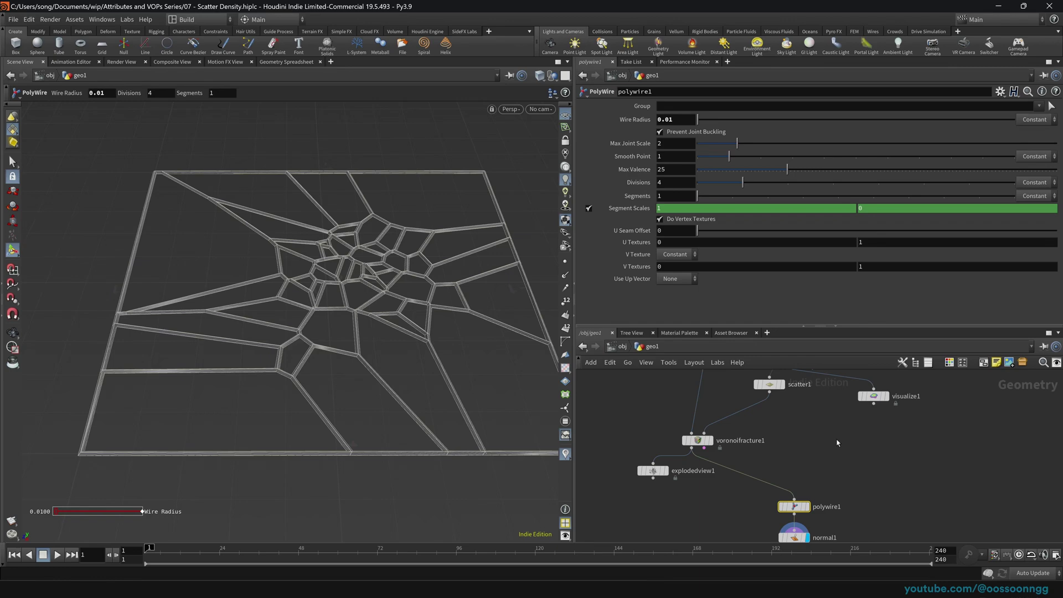
{"action": "left_click_drag", "start_coordinate": [761, 183], "coordinate": [1015, 183]}
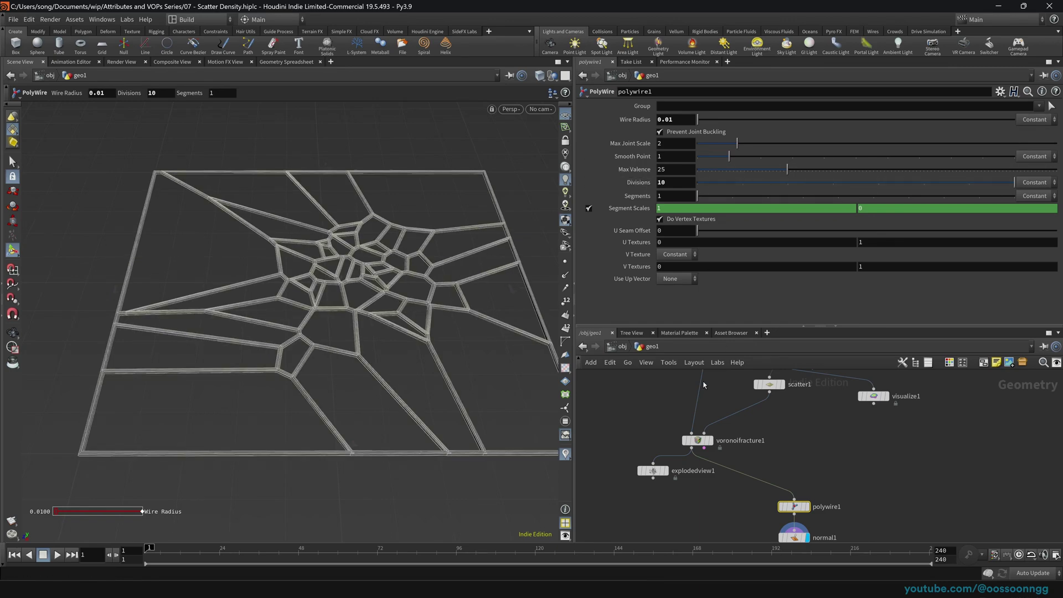
{"action": "key", "text": "Down"}
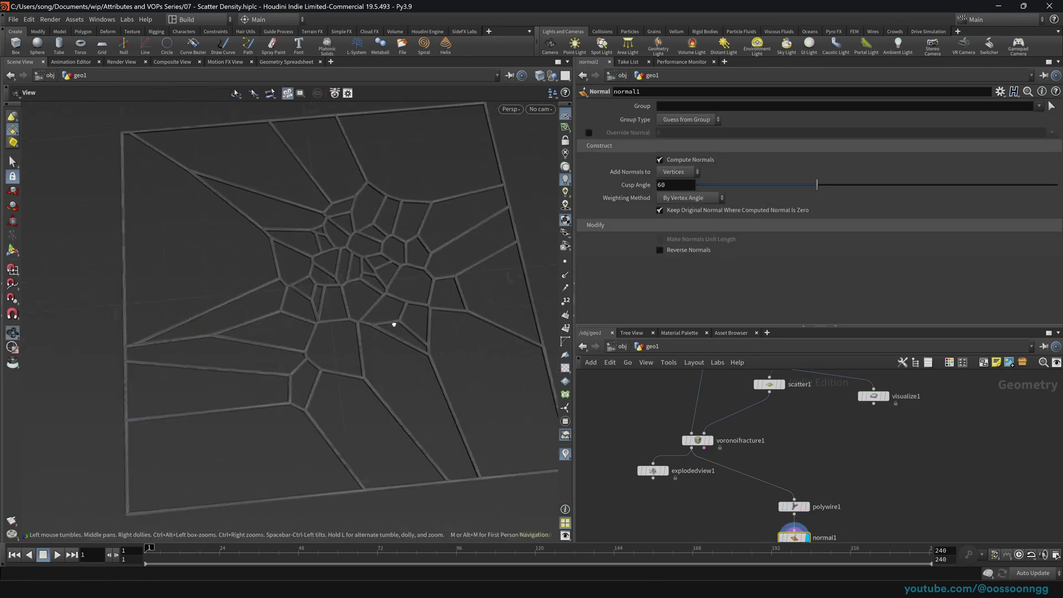
Check the wire mesh at object level, then move the density box with transform1 to about 0.388 in X and 0.225 in Z
{"action": "left_click", "coordinate": [622, 347]}
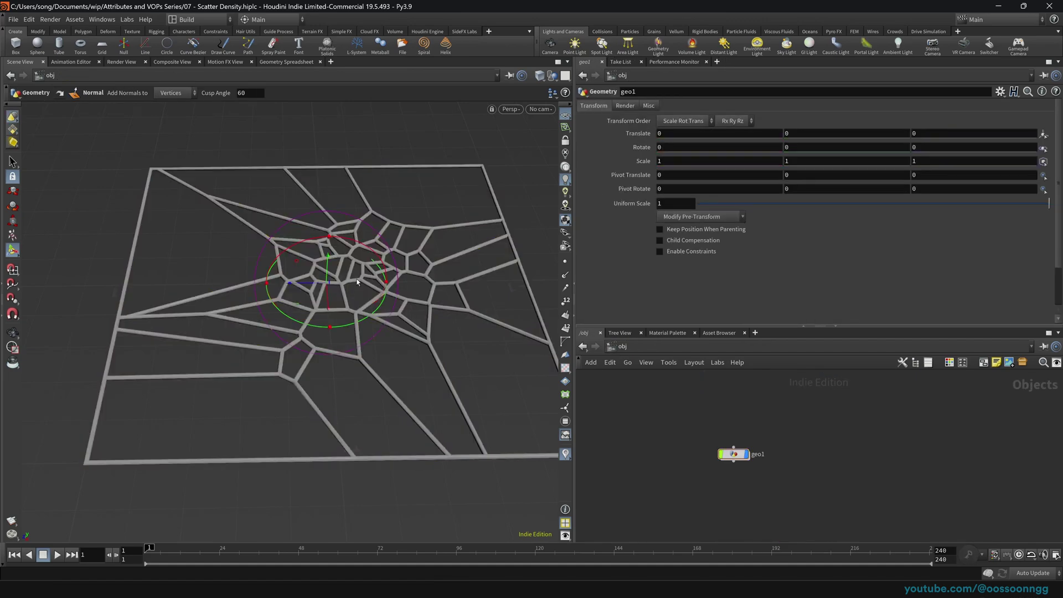
{"action": "left_click_drag", "start_coordinate": [379, 285], "coordinate": [357, 304], "text": "alt"}
{"action": "key", "text": "i"}
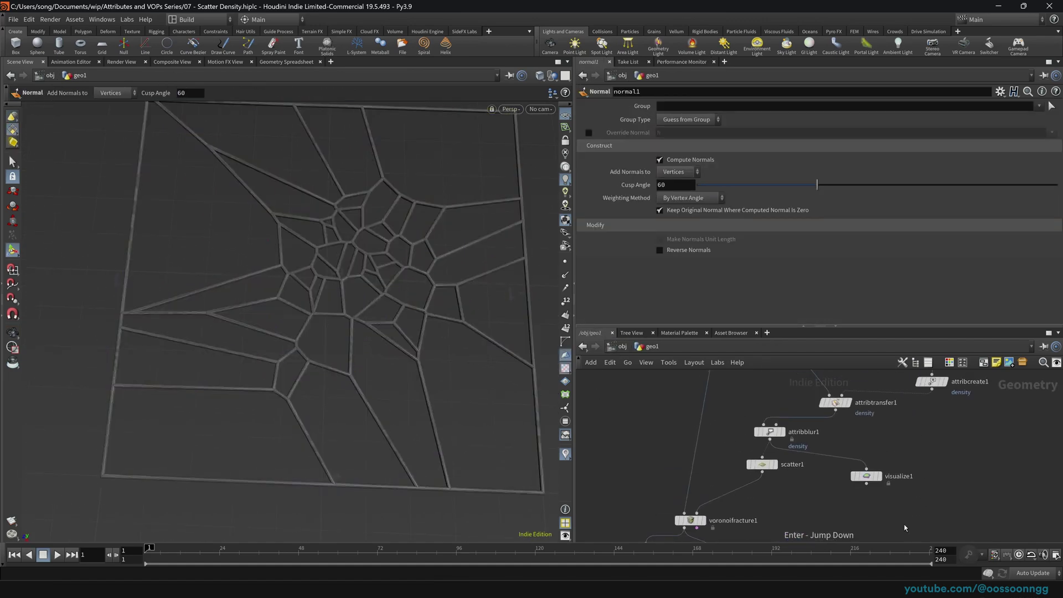
{"action": "left_click", "coordinate": [902, 407]}
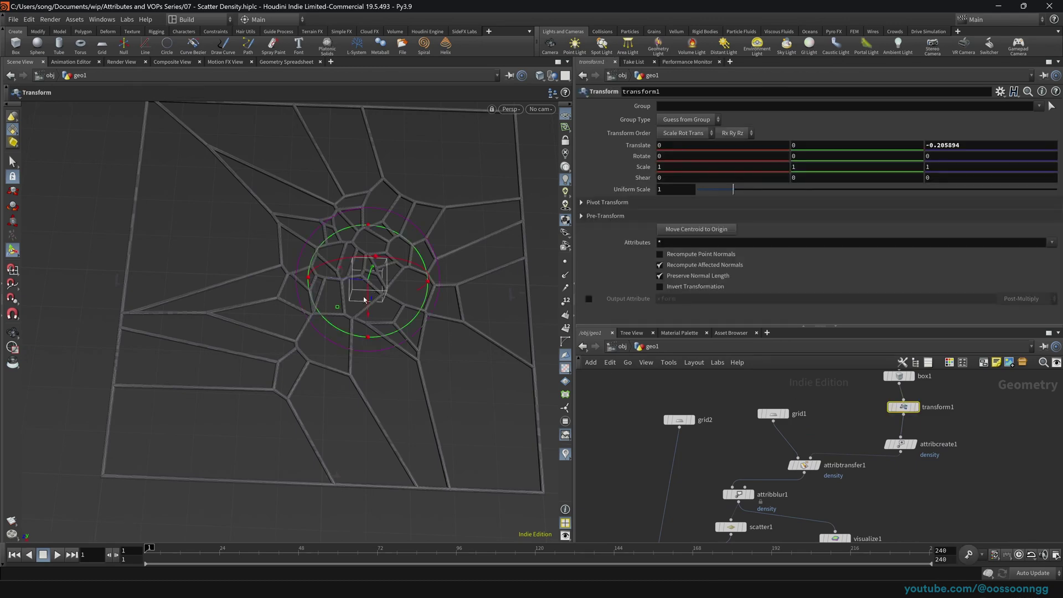
{"action": "left_click_drag", "start_coordinate": [337, 312], "coordinate": [268, 385]}
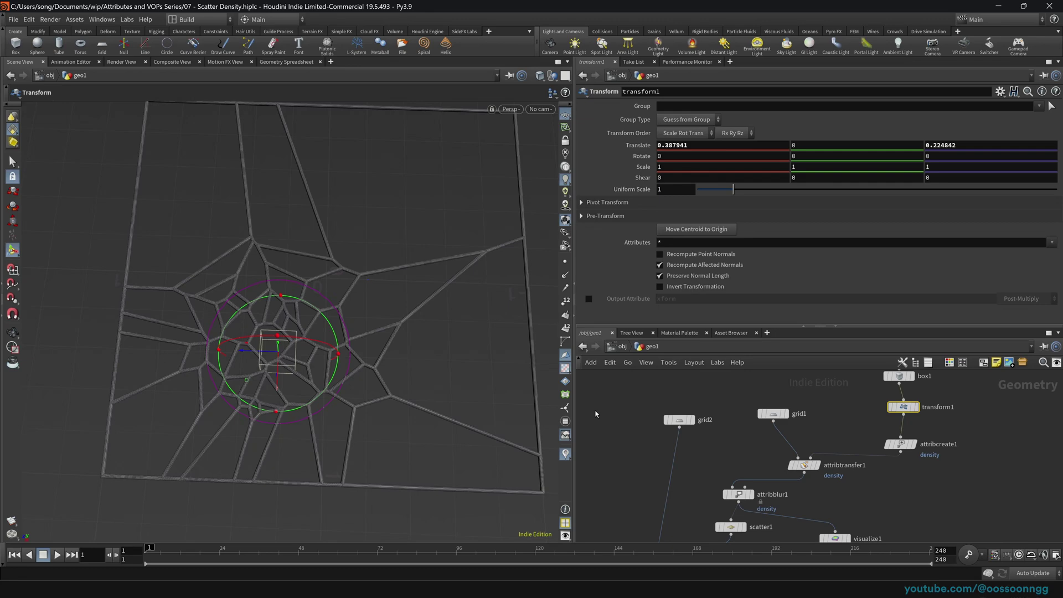
Display explodedview1 again and append a PolyExtrude node to it
{"action": "middle_click_drag", "start_coordinate": [644, 455], "coordinate": [667, 403]}
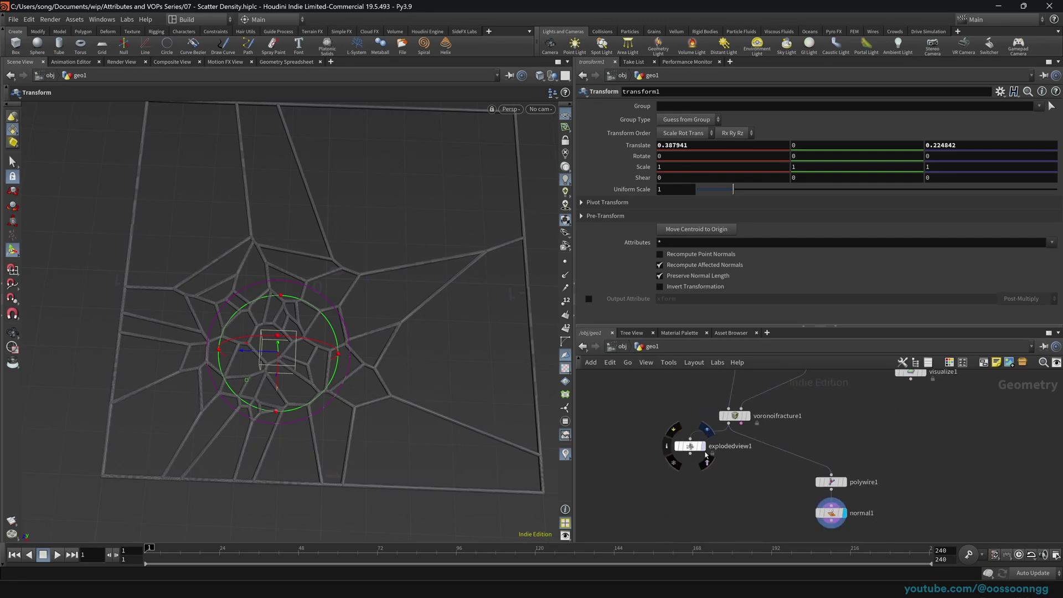
{"action": "left_click", "coordinate": [703, 446]}
{"action": "left_click", "coordinate": [692, 447]}
{"action": "key", "text": "Tab"}
{"action": "type", "text": "pext"}
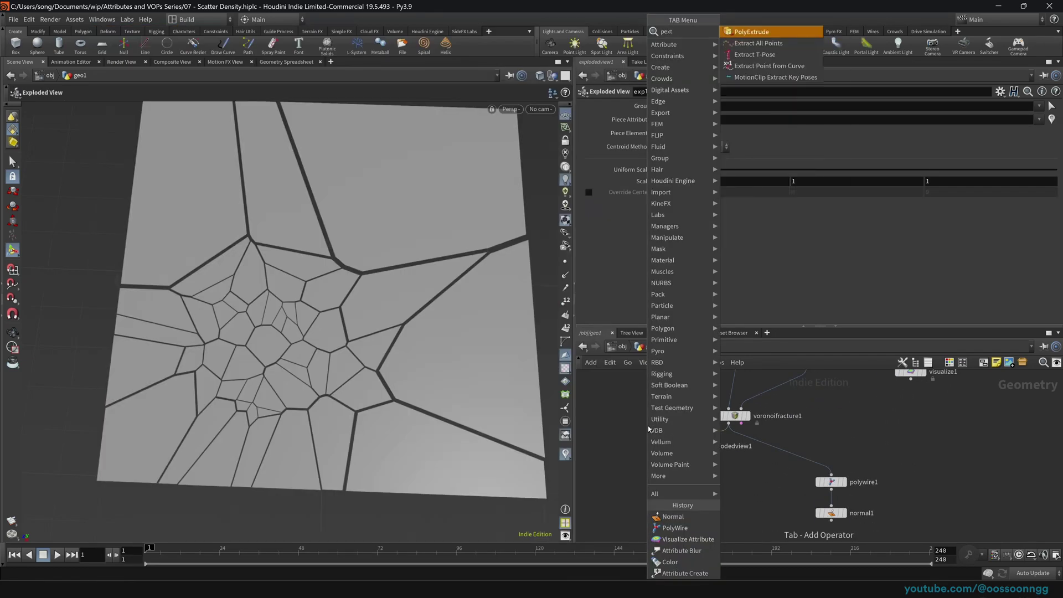
{"action": "key", "text": "Return"}
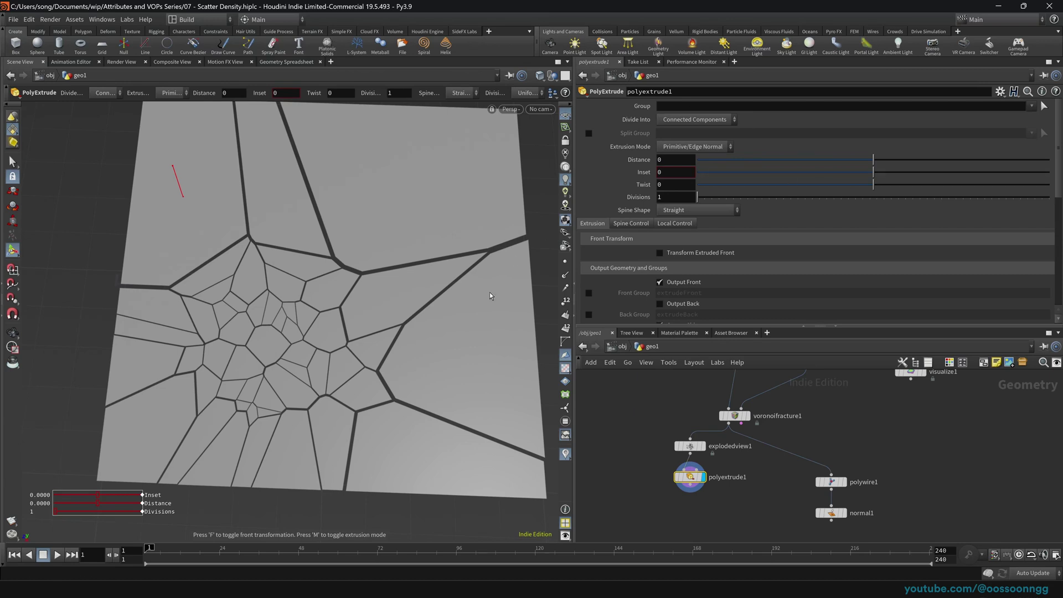
Set polyextrude1's Distance to 0.046 and enable Output Back to make closed, solid pieces
{"action": "left_click_drag", "start_coordinate": [374, 342], "coordinate": [375, 299], "text": "alt"}
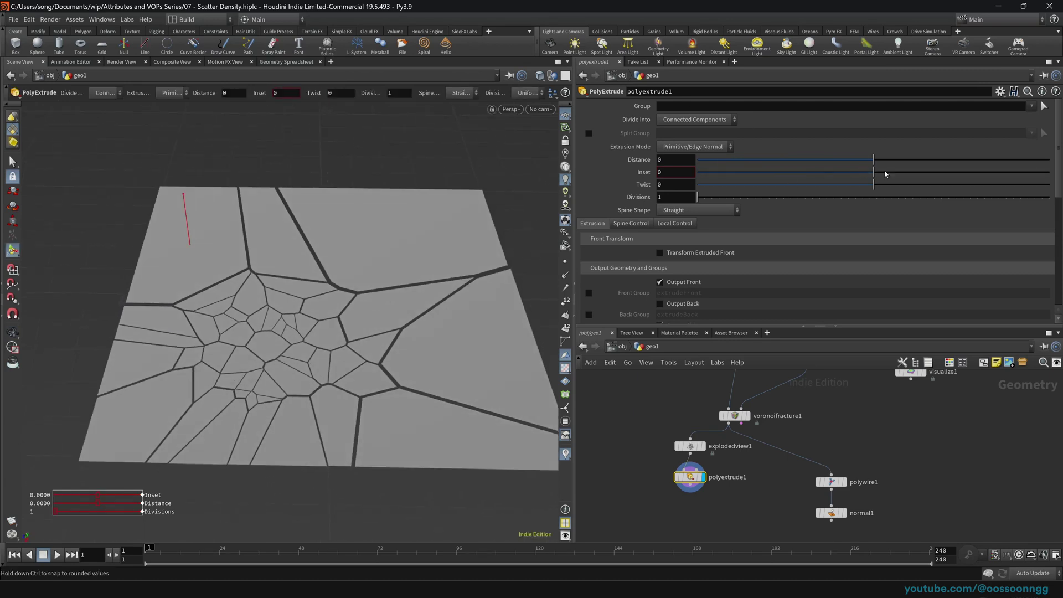
{"action": "left_click_drag", "start_coordinate": [876, 164], "coordinate": [883, 163]}
{"action": "scroll", "coordinate": [643, 262], "scroll_direction": "down", "scroll_amount": 2}
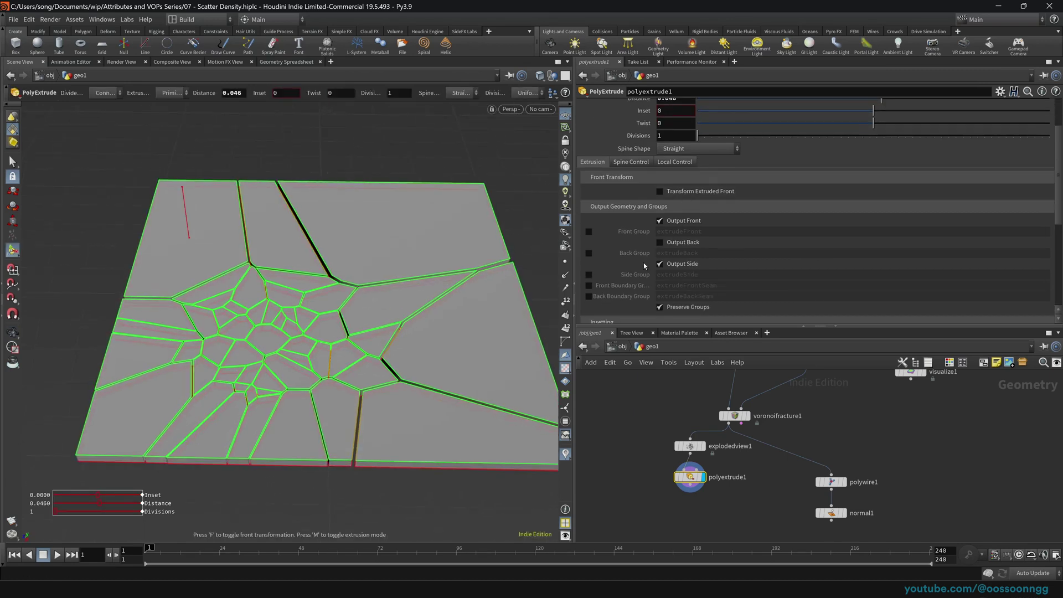
{"action": "left_click", "coordinate": [662, 243]}
Append a PolyBevel node after polyextrude1 with a Distance of 0.008 and 2 Divisions
{"action": "key", "text": "Tab"}
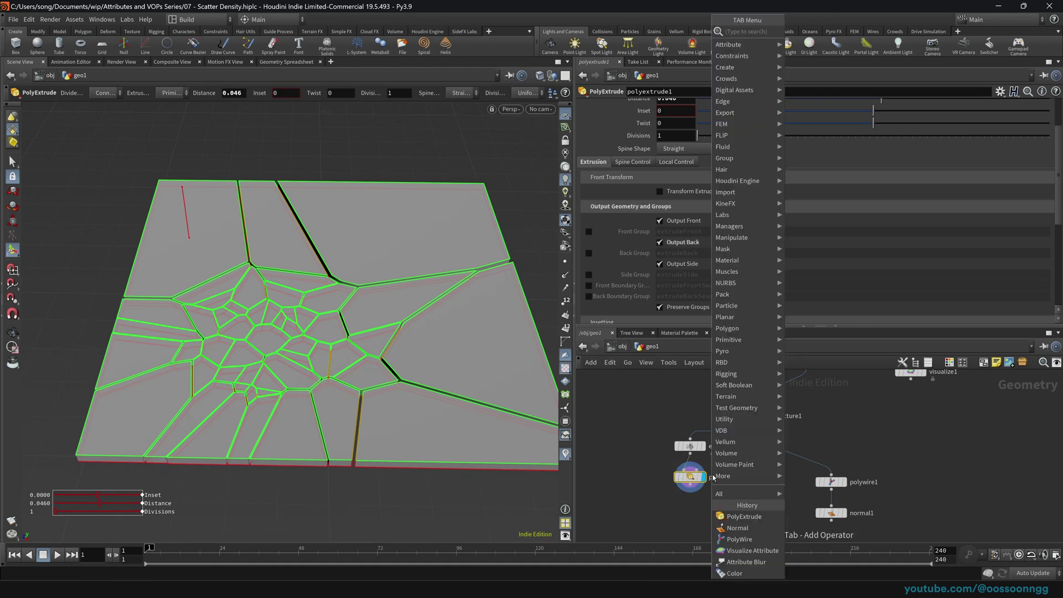
{"action": "key", "text": "Escape"}
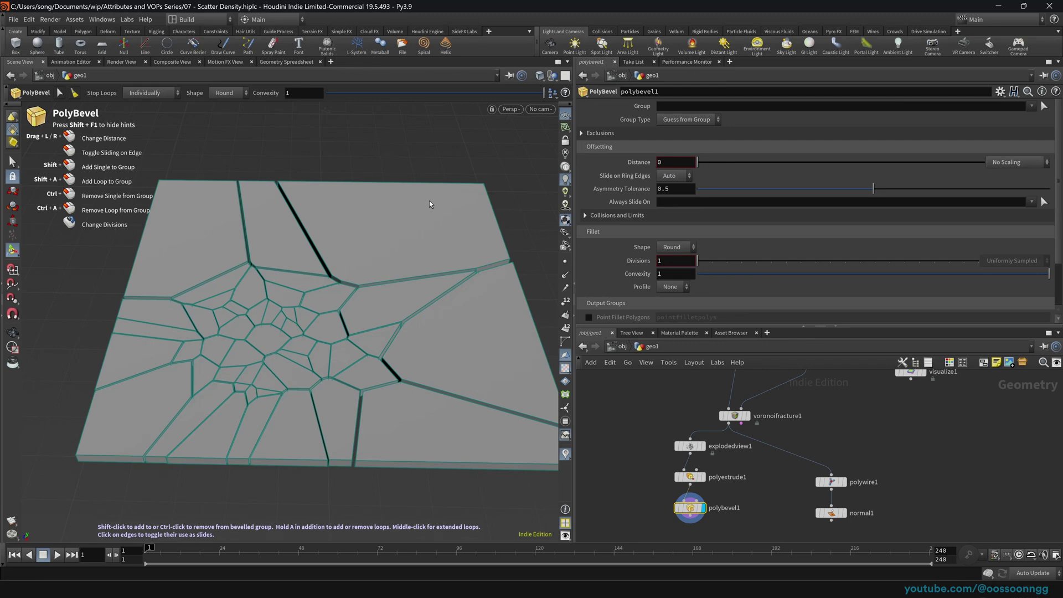
{"action": "left_click_drag", "start_coordinate": [264, 332], "coordinate": [235, 355], "text": "alt"}
{"action": "right_click_drag", "start_coordinate": [235, 354], "coordinate": [299, 368], "text": "alt"}
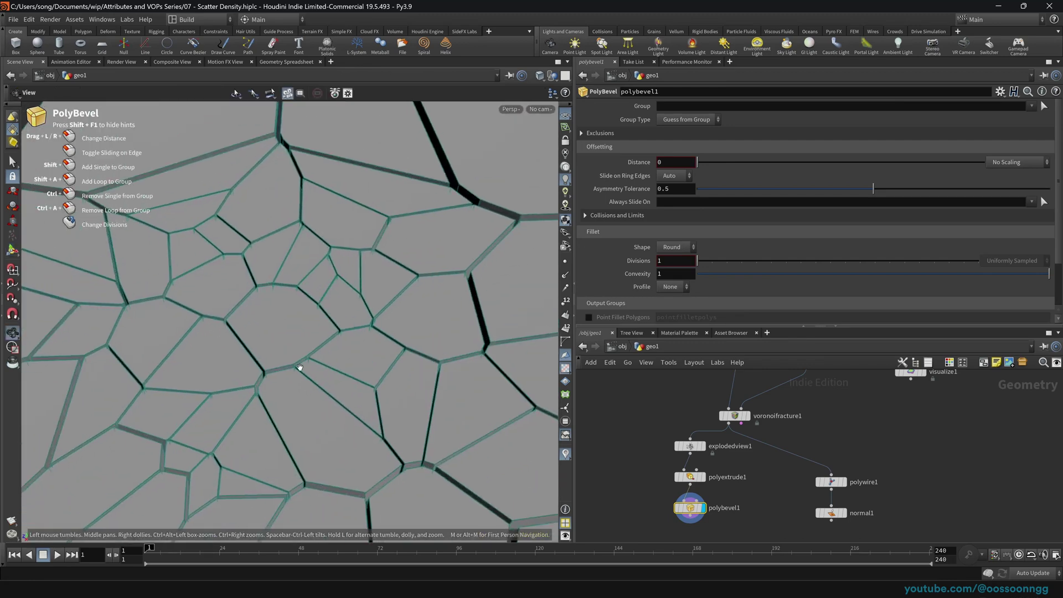
{"action": "left_click_drag", "start_coordinate": [299, 367], "coordinate": [289, 390], "text": "alt"}
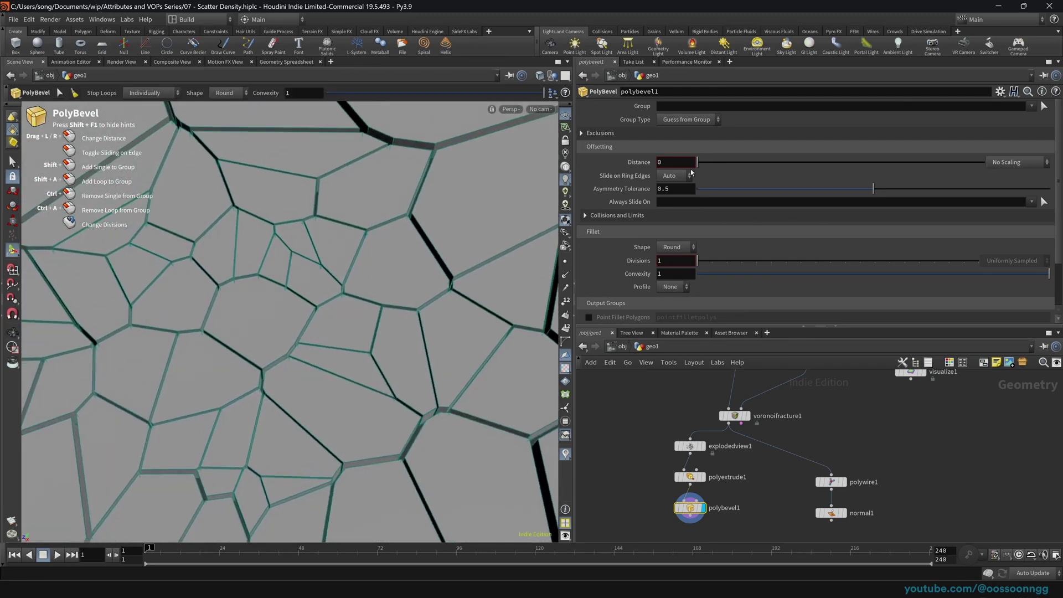
{"action": "middle_click_drag", "start_coordinate": [683, 163], "coordinate": [731, 202]}
{"action": "left_click_drag", "start_coordinate": [698, 261], "coordinate": [714, 263]}
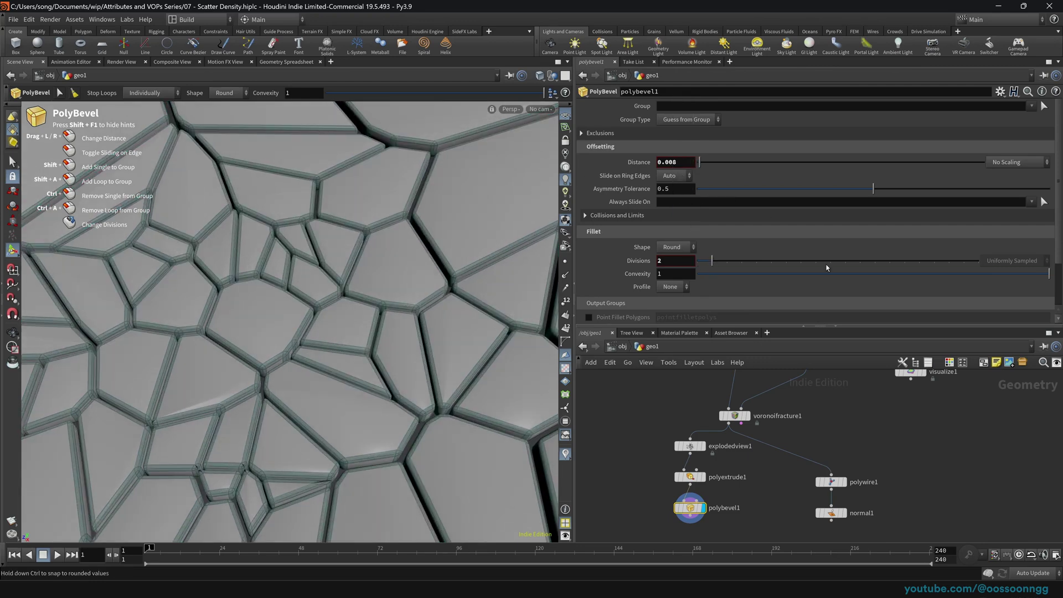
Append a Subdivide node after polybevel1 and set its Depth to 2
{"action": "middle_click_drag", "start_coordinate": [600, 534], "coordinate": [627, 468]}
{"action": "key", "text": "Tab"}
{"action": "key", "text": "Tab"}
{"action": "type", "text": "subdiv"}
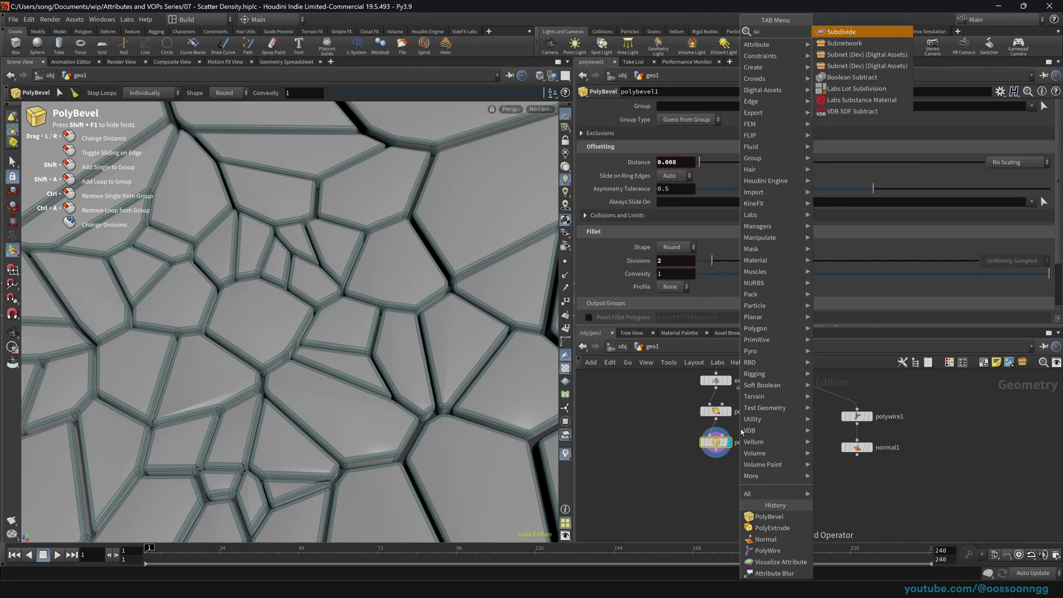
{"action": "key", "text": "Return"}
{"action": "left_click_drag", "start_coordinate": [831, 145], "coordinate": [923, 148]}
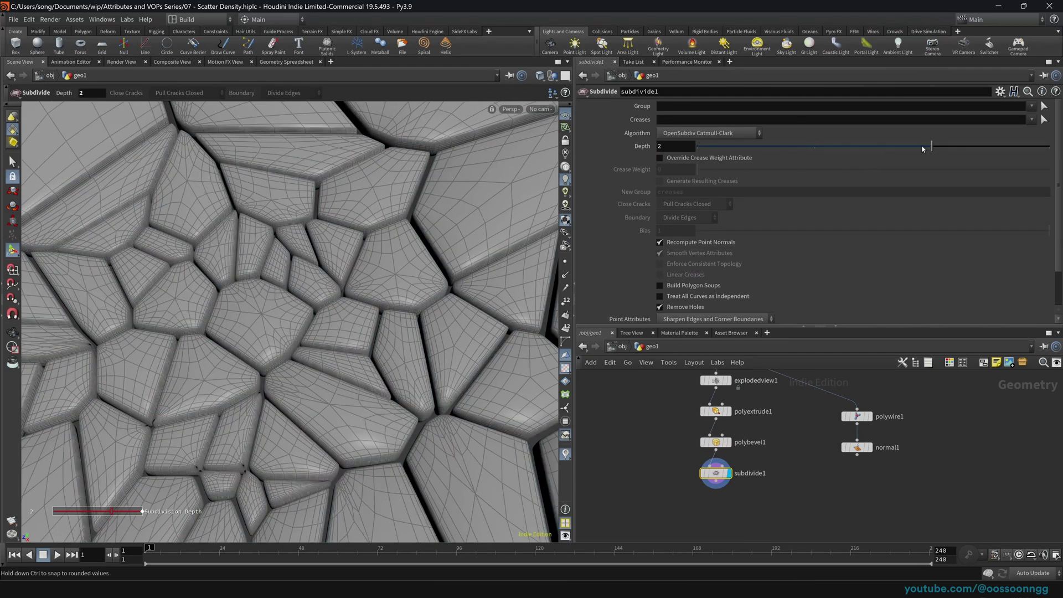
Examine the smoothed fracture pieces from several angles at object level, then return inside geo1
{"action": "key", "text": "u"}
{"action": "left_click", "coordinate": [631, 412]}
{"action": "key", "text": "Escape"}
{"action": "right_click_drag", "start_coordinate": [438, 315], "coordinate": [408, 332], "text": "alt"}
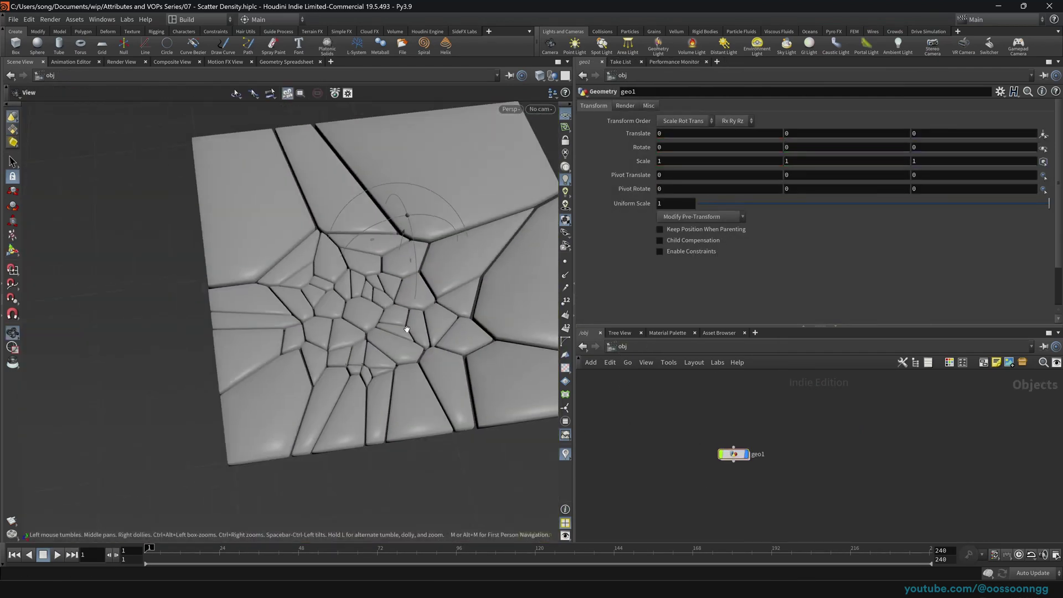
{"action": "mouse_move", "coordinate": [408, 332]}
{"action": "left_mouse_down", "text": "alt"}
{"action": "mouse_move", "coordinate": [387, 272]}
{"action": "mouse_move", "coordinate": [399, 299]}
{"action": "left_mouse_up", "text": "alt"}
{"action": "left_click_drag", "start_coordinate": [646, 422], "coordinate": [746, 514]}
{"action": "key", "text": "Return"}
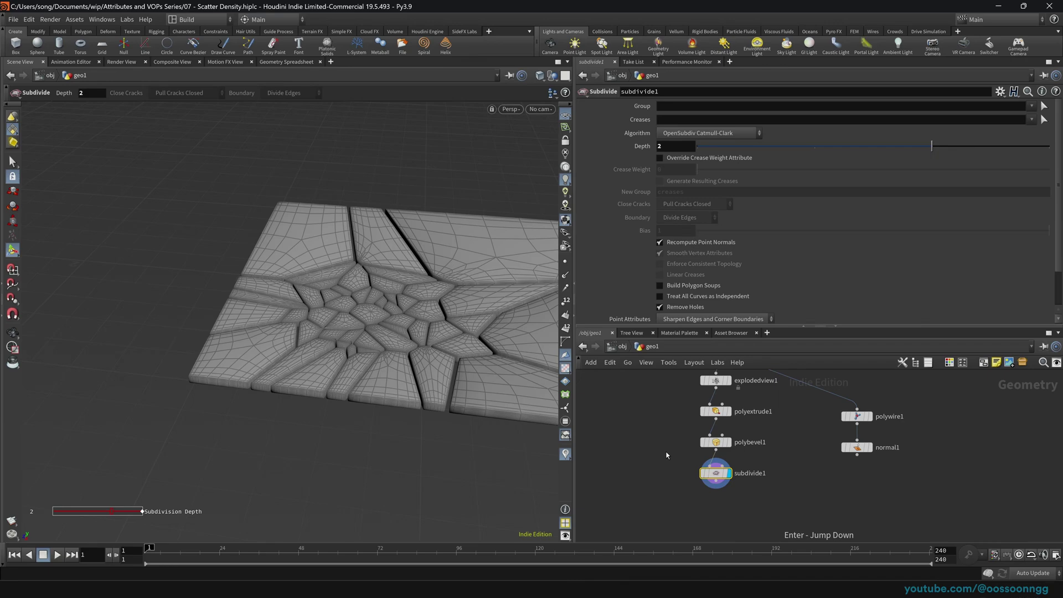
Append a Normal node after subdivide1 and set its Cusp Angle to 180
{"action": "key", "text": "Tab"}
{"action": "type", "text": "normal"}
{"action": "key", "text": "Return"}
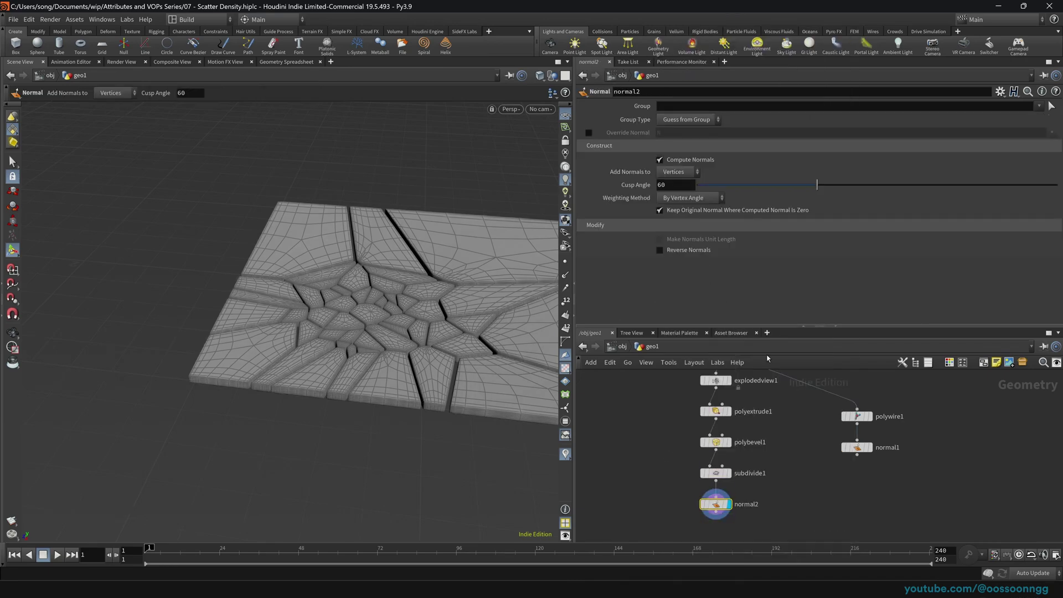
{"action": "left_click_drag", "start_coordinate": [986, 185], "coordinate": [1060, 186]}
Check the slab at object level, then move the density box with transform1 toward the opposite side of the slab
{"action": "left_click", "coordinate": [614, 347]}
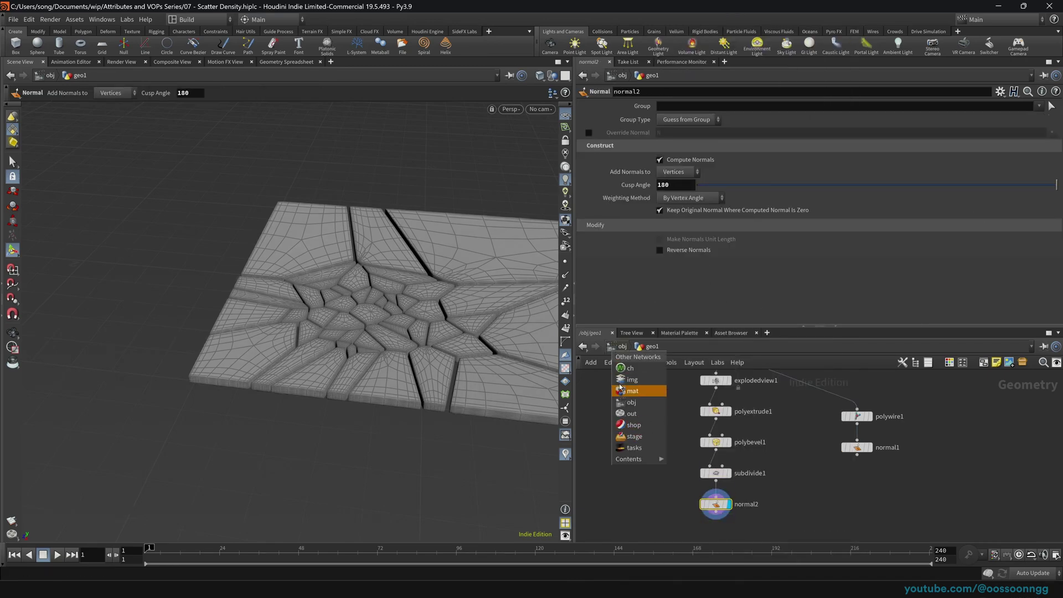
{"action": "left_click", "coordinate": [617, 349]}
{"action": "left_click", "coordinate": [619, 348]}
{"action": "left_click_drag", "start_coordinate": [396, 293], "coordinate": [351, 268], "text": "alt"}
{"action": "scroll", "coordinate": [365, 338], "scroll_direction": "down", "scroll_amount": 4}
{"action": "scroll", "coordinate": [335, 325], "scroll_direction": "up", "scroll_amount": 5}
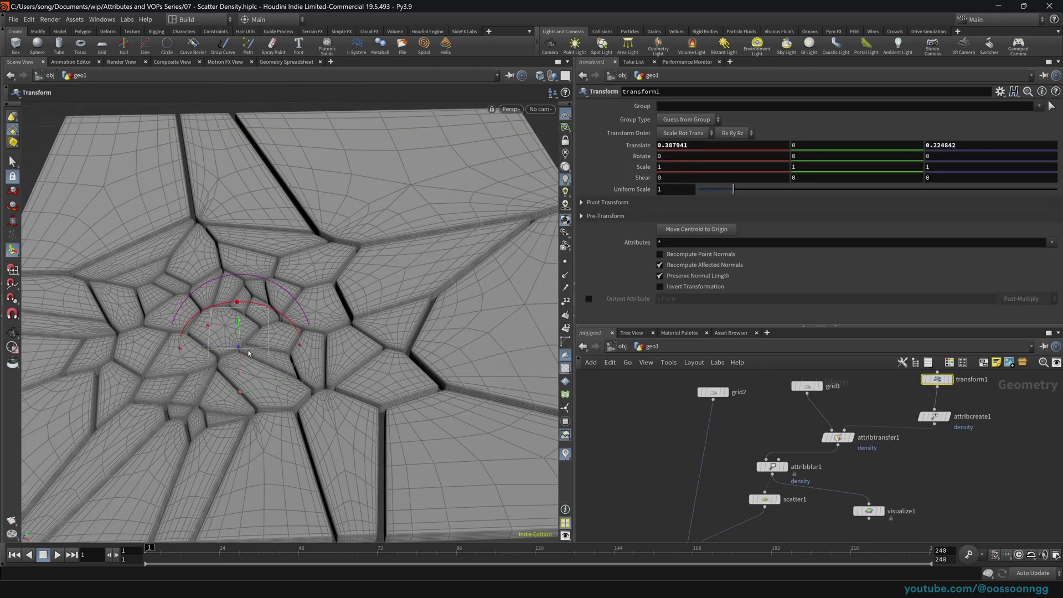
{"action": "left_click_drag", "start_coordinate": [210, 367], "coordinate": [469, 302]}
Look back over the upstream node network and inspect visualize1's density color settings
{"action": "mouse_move", "coordinate": [625, 508]}
{"action": "middle_mouse_down"}
{"action": "mouse_move", "coordinate": [645, 359]}
{"action": "mouse_move", "coordinate": [630, 489]}
{"action": "middle_mouse_up"}
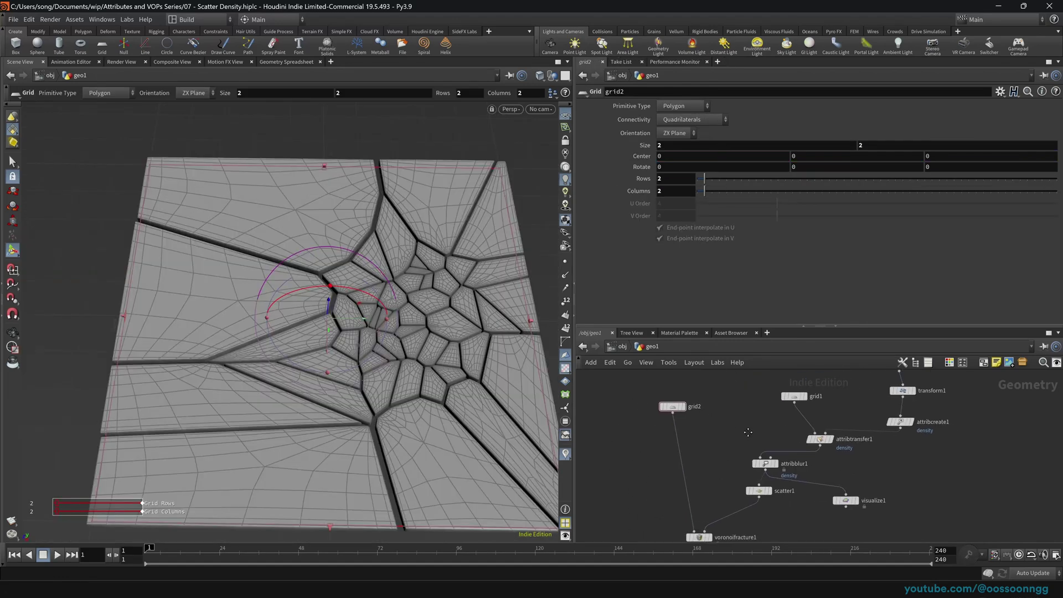
{"action": "middle_click_drag", "start_coordinate": [814, 533], "coordinate": [808, 525]}
{"action": "left_click", "coordinate": [838, 491]}
{"action": "middle_click_drag", "start_coordinate": [905, 487], "coordinate": [851, 514]}
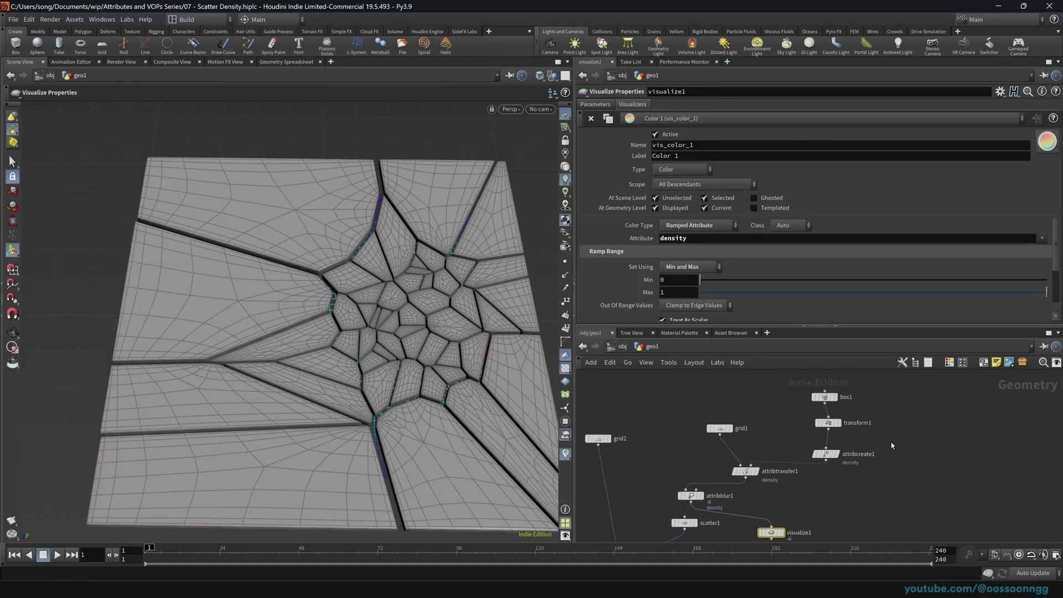
Review the upstream density nodes, check attribtransfer1's conditions, and display scatter1's points with its settings
{"action": "middle_click_drag", "start_coordinate": [899, 485], "coordinate": [908, 477]}
{"action": "left_click_drag", "start_coordinate": [730, 424], "coordinate": [736, 399]}
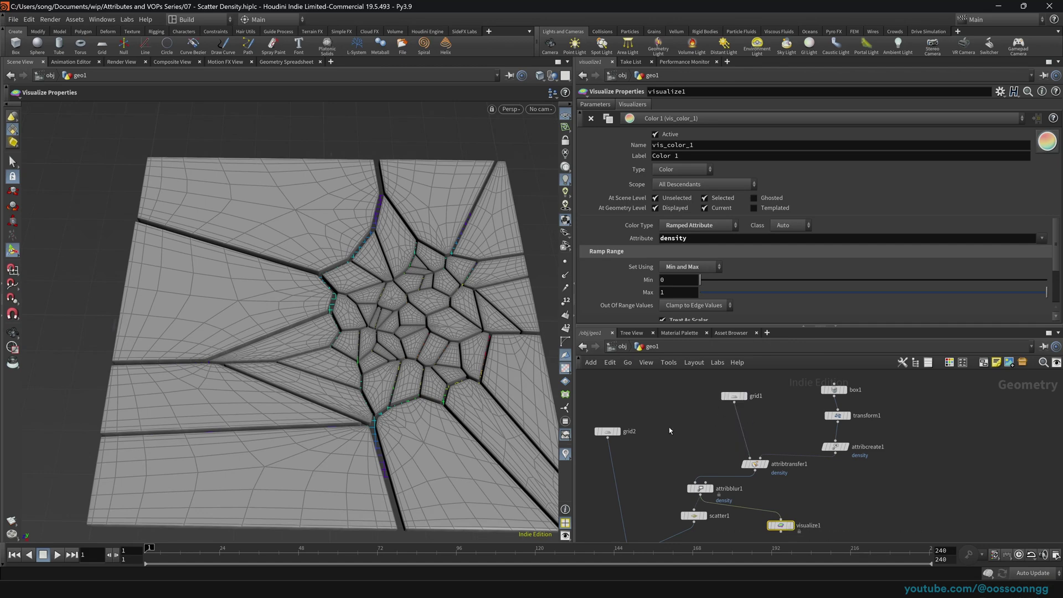
{"action": "left_click_drag", "start_coordinate": [771, 474], "coordinate": [772, 475]}
{"action": "middle_click_drag", "start_coordinate": [829, 505], "coordinate": [921, 477]}
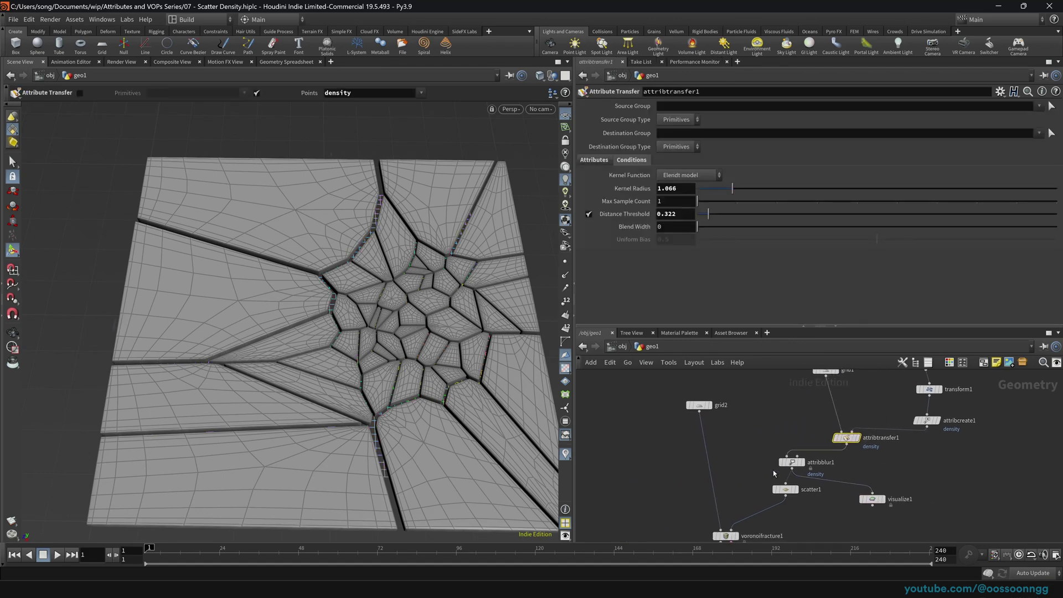
{"action": "middle_click_drag", "start_coordinate": [740, 474], "coordinate": [735, 424]}
{"action": "left_click", "coordinate": [791, 440]}
{"action": "left_click_drag", "start_coordinate": [781, 440], "coordinate": [787, 450]}
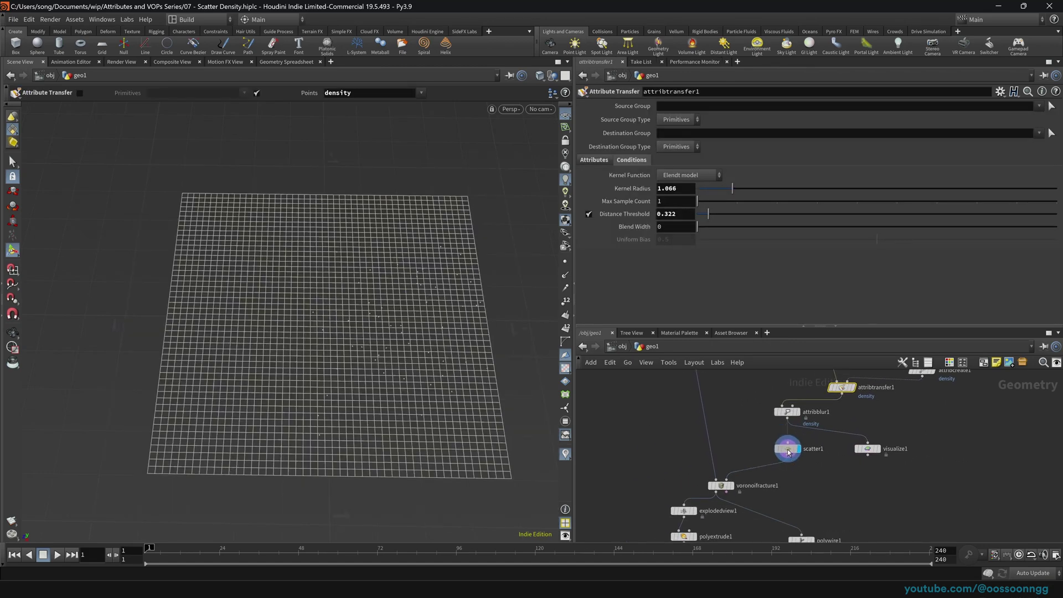
{"action": "left_click", "coordinate": [787, 449]}
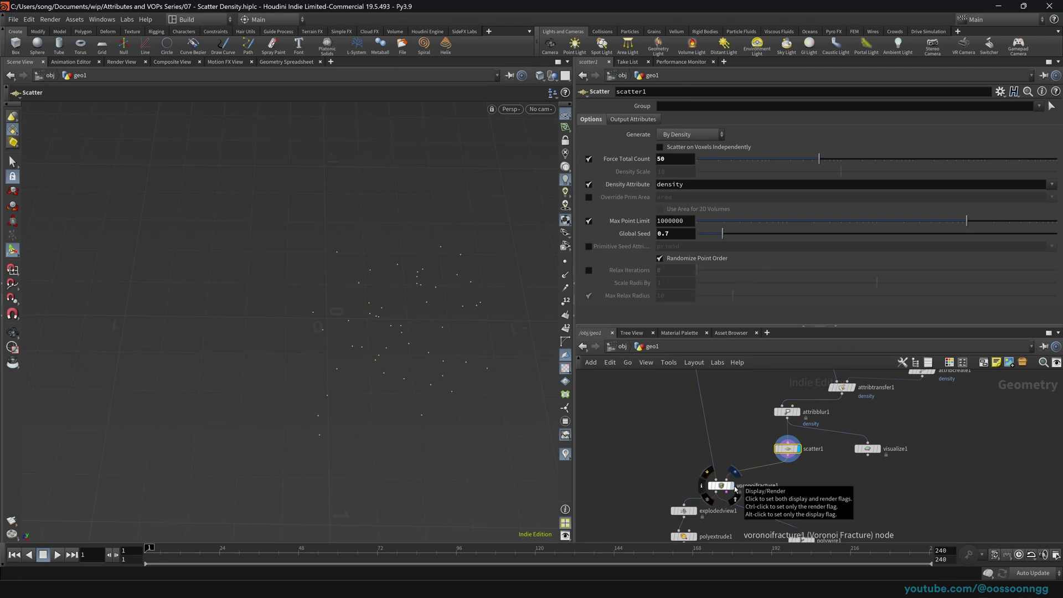
Display voronoifracture1, reposition its node below grid2, and select scatter1
{"action": "left_click", "coordinate": [733, 489]}
{"action": "left_click_drag", "start_coordinate": [736, 494], "coordinate": [709, 488]}
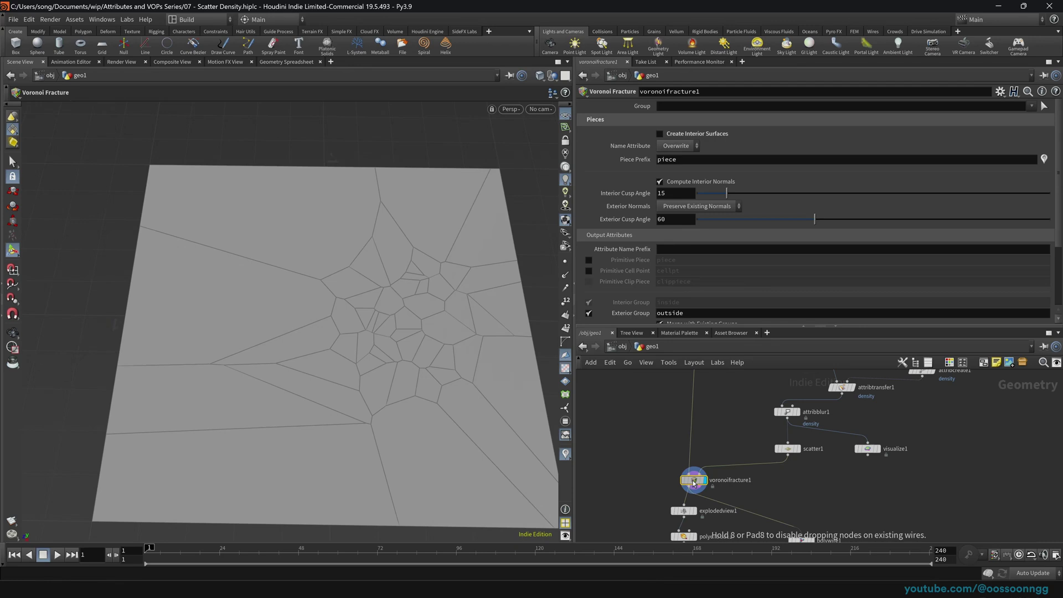
{"action": "left_click", "coordinate": [787, 449]}
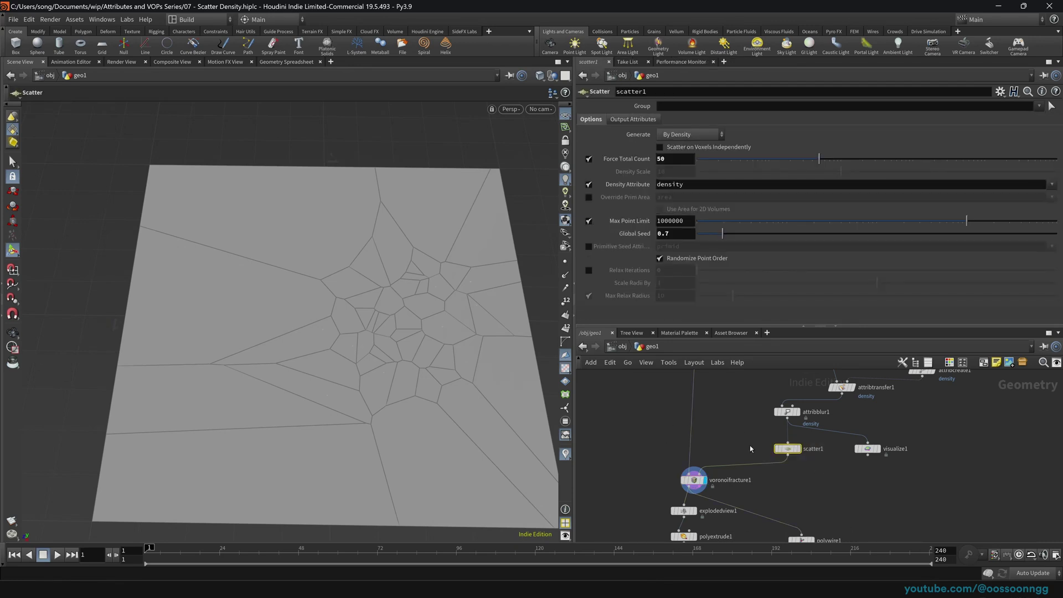
Move the density box with transform1 to about X 0.316, Z -0.481 over the fractured grid
{"action": "middle_click_drag", "start_coordinate": [751, 436], "coordinate": [671, 495]}
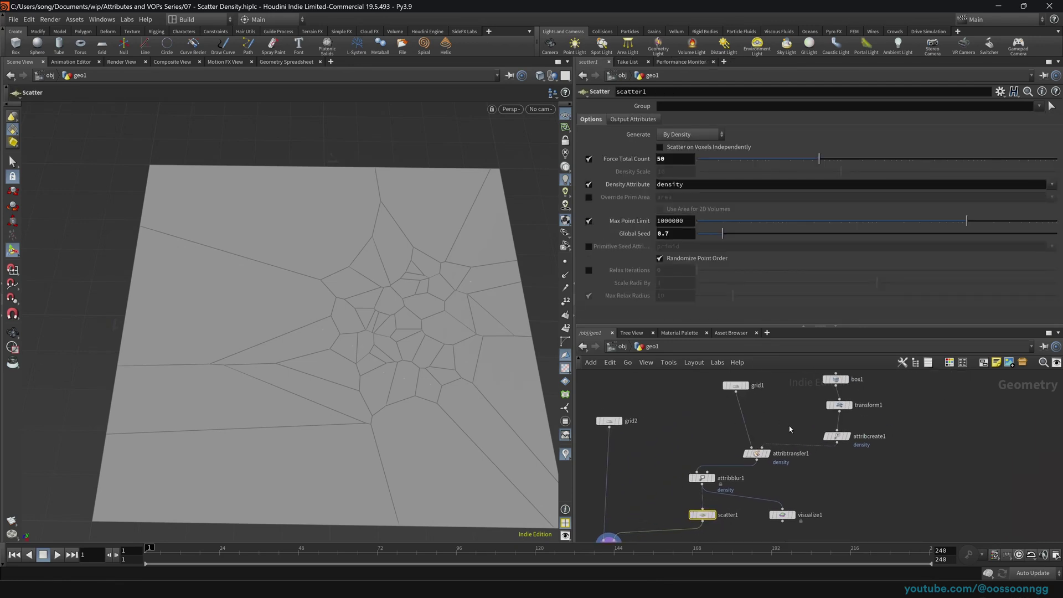
{"action": "left_click_drag", "start_coordinate": [789, 429], "coordinate": [862, 400]}
{"action": "middle_click_drag", "start_coordinate": [895, 417], "coordinate": [868, 452]}
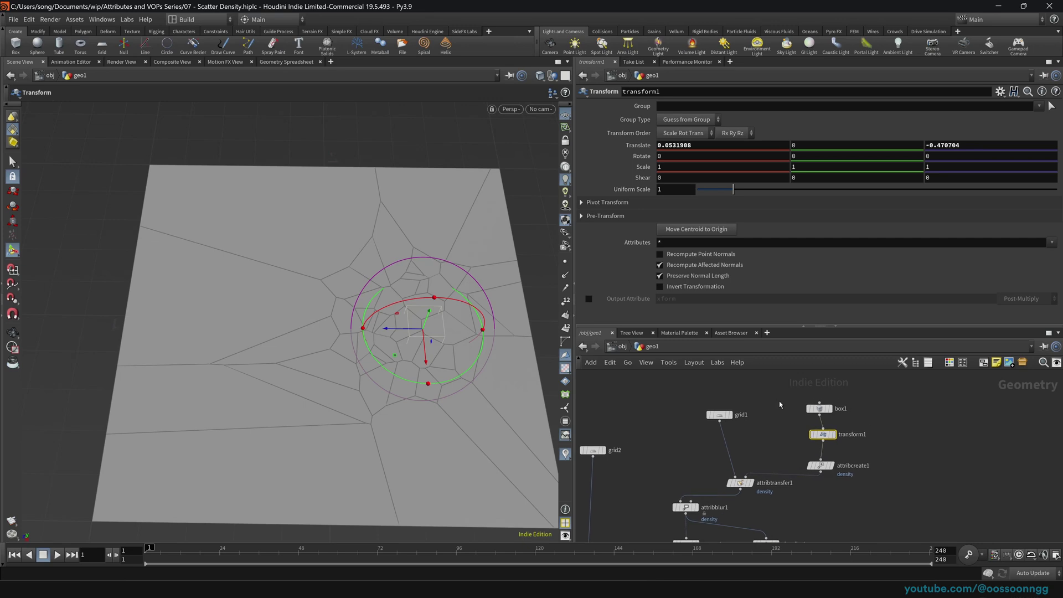
{"action": "left_click_drag", "start_coordinate": [416, 341], "coordinate": [401, 401]}
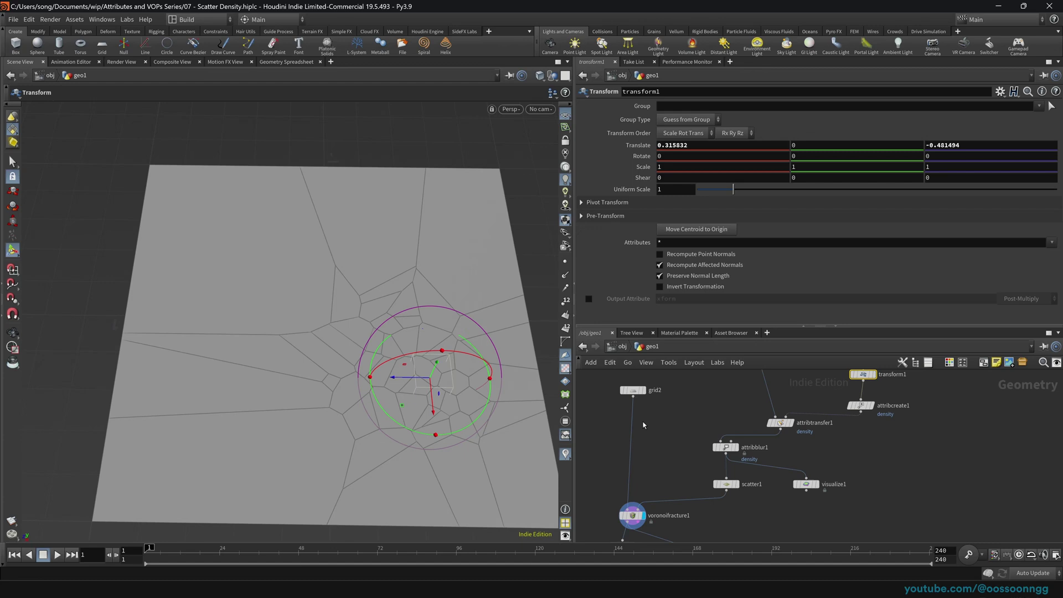
Display visualize1's density colors and inspect its attribute choices, range and color ramp
{"action": "left_click", "coordinate": [816, 485]}
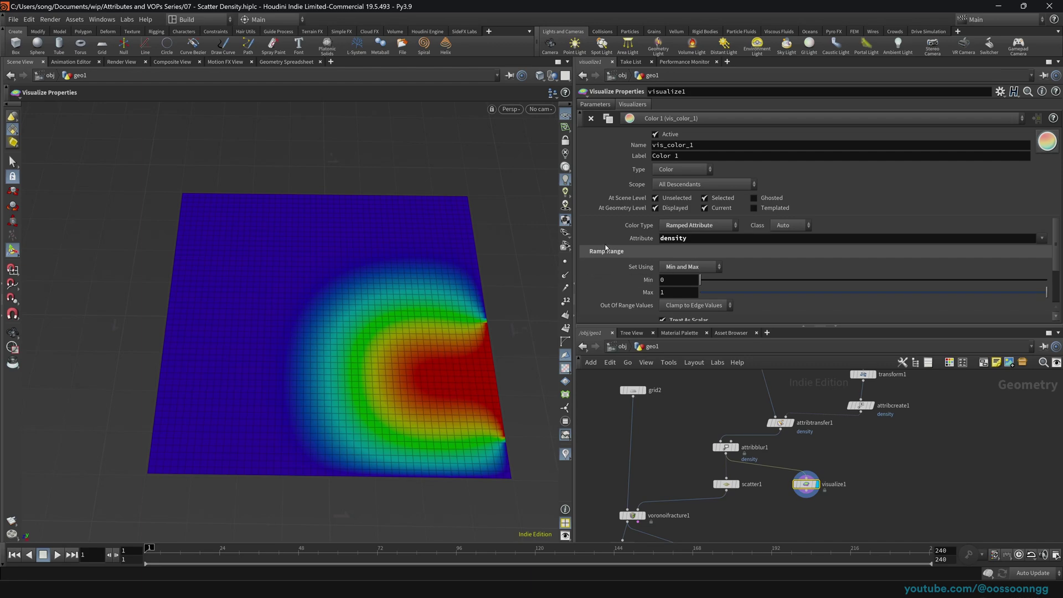
{"action": "left_click", "coordinate": [1041, 238]}
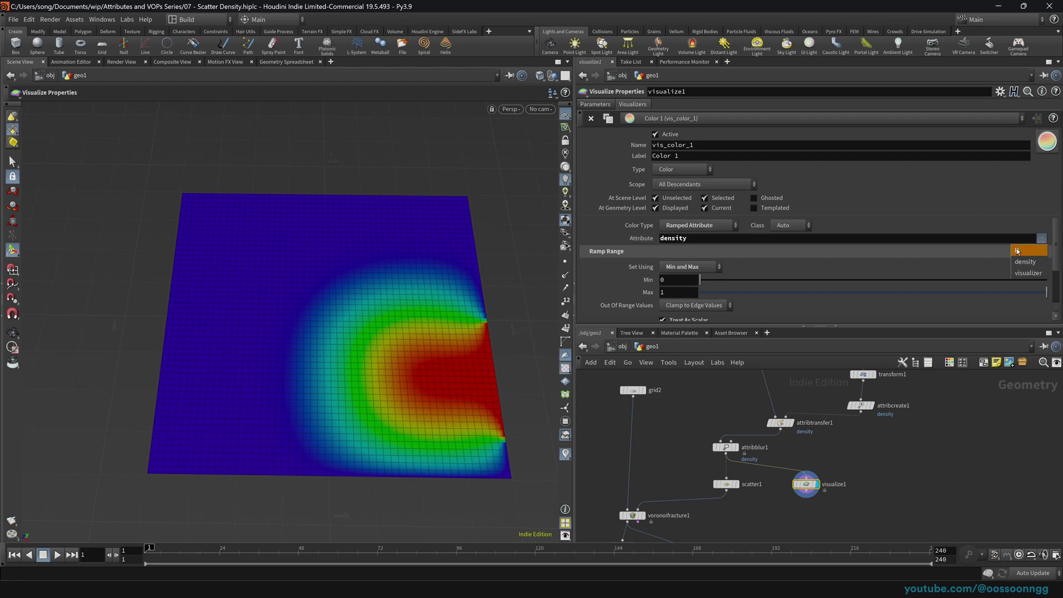
{"action": "left_click", "coordinate": [1060, 236]}
{"action": "scroll", "coordinate": [847, 261], "scroll_direction": "down", "scroll_amount": 4}
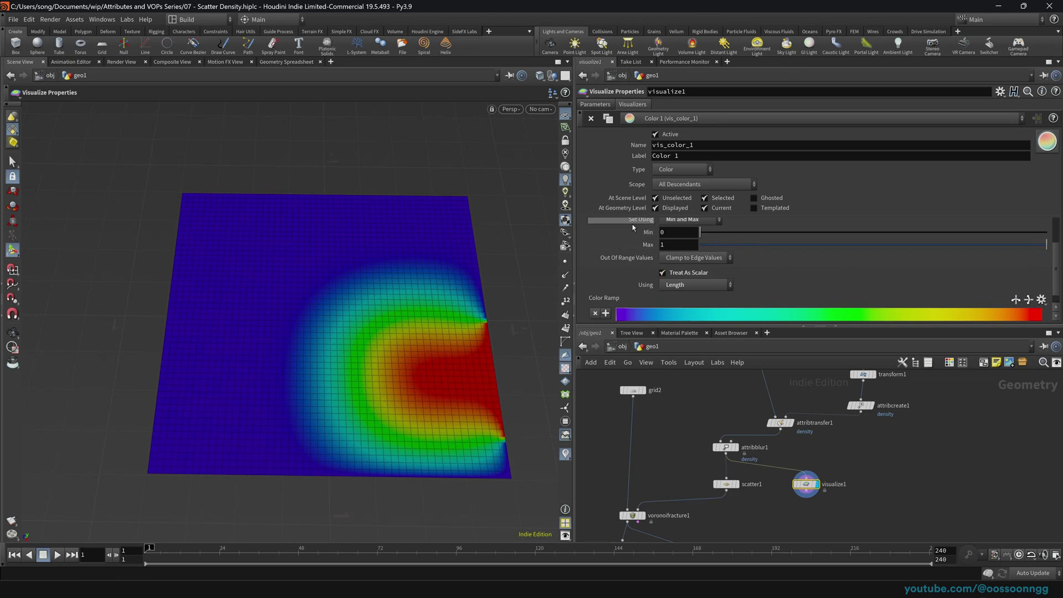
Review attribtransfer1's conditions and attribcreate1's density attribute settings
{"action": "middle_click_drag", "start_coordinate": [802, 399], "coordinate": [791, 441]}
{"action": "left_click", "coordinate": [766, 465]}
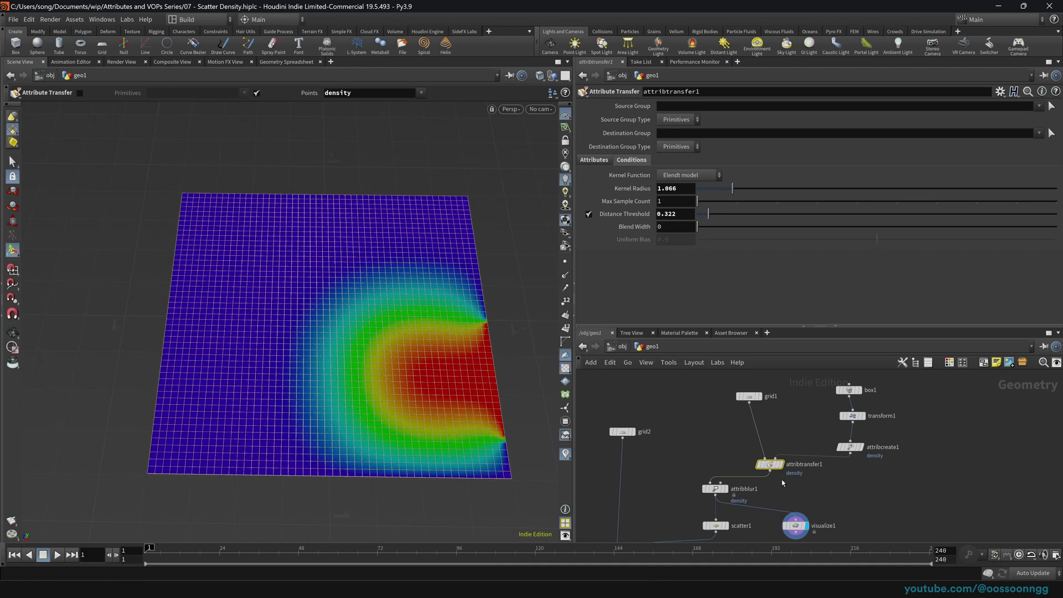
{"action": "left_click", "coordinate": [850, 447]}
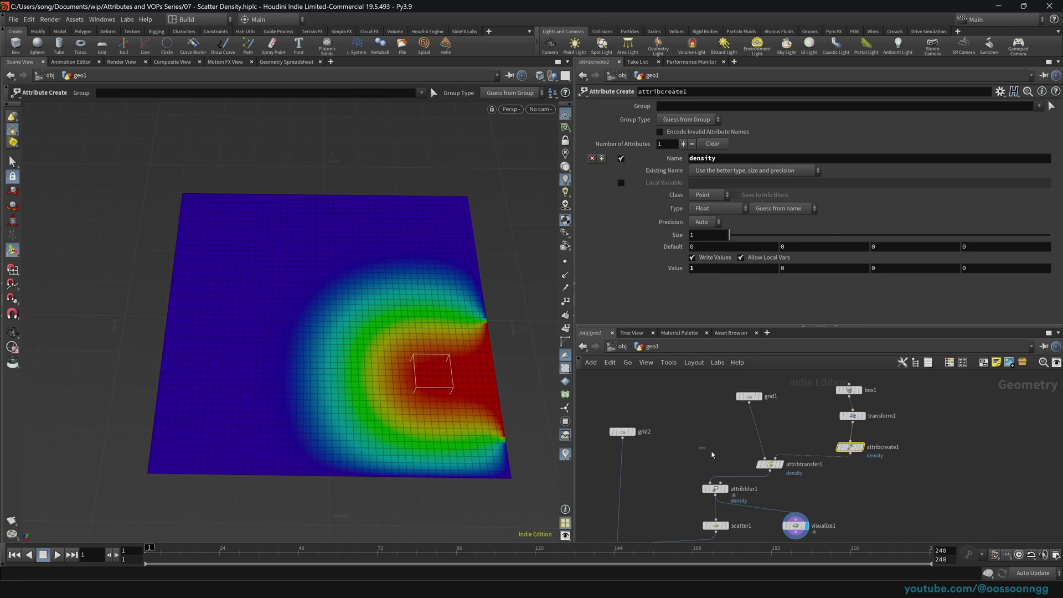
{"action": "left_click", "coordinate": [769, 463]}
{"action": "middle_click_drag", "start_coordinate": [717, 464], "coordinate": [758, 441]}
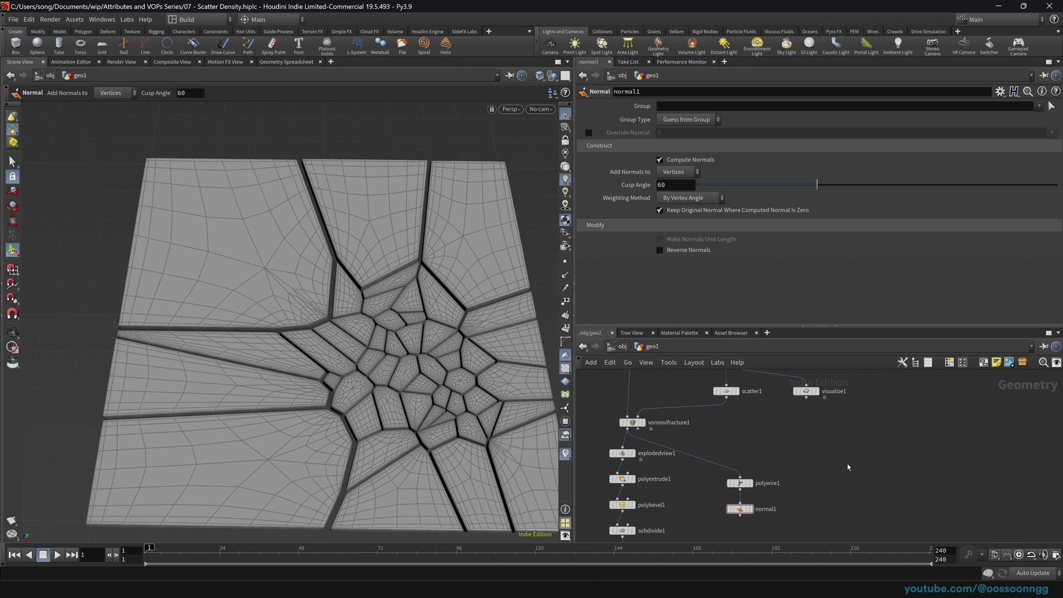
Add a Boolean node and connect grid2 to its first input
{"action": "key", "text": "Tab"}
{"action": "type", "text": "bool"}
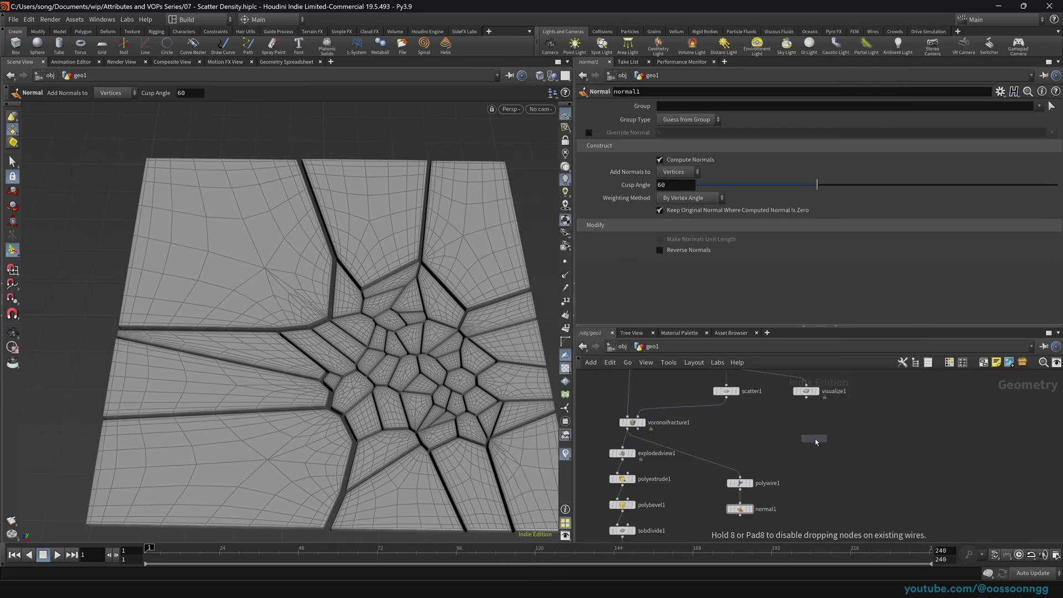
{"action": "left_click", "coordinate": [815, 438]}
{"action": "middle_click_drag", "start_coordinate": [668, 379], "coordinate": [662, 474]}
{"action": "scroll", "coordinate": [661, 474], "scroll_direction": "down", "scroll_amount": 1}
{"action": "left_click", "coordinate": [640, 406]}
{"action": "left_click", "coordinate": [633, 408]}
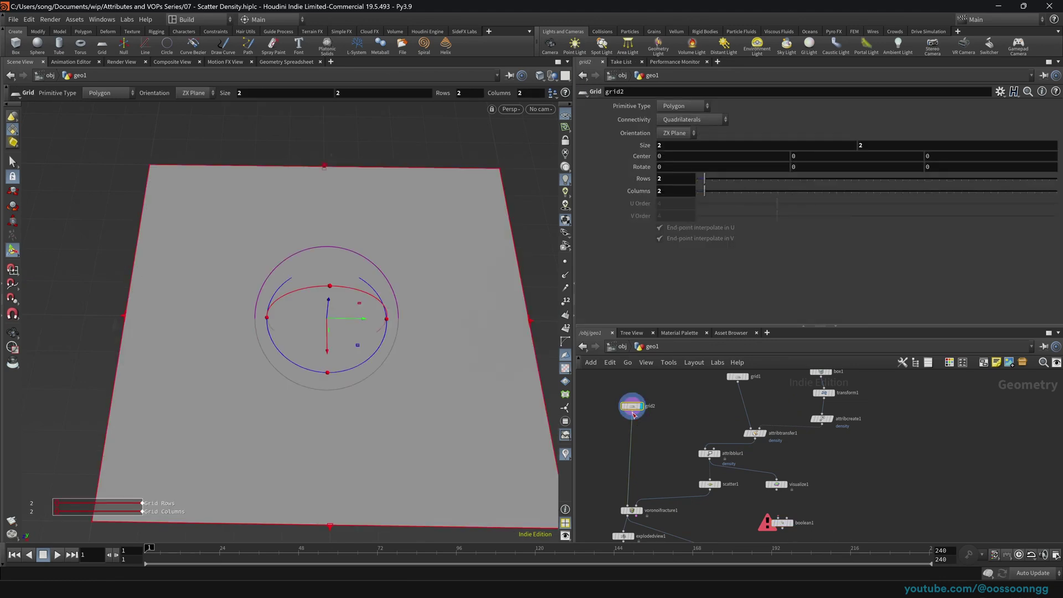
{"action": "left_click_drag", "start_coordinate": [633, 414], "coordinate": [778, 518]}
{"action": "middle_click_drag", "start_coordinate": [732, 511], "coordinate": [728, 460]}
Connect explodedview1 to boolean1's second input, and display and select boolean1
{"action": "scroll", "coordinate": [728, 460], "scroll_direction": "up", "scroll_amount": 2}
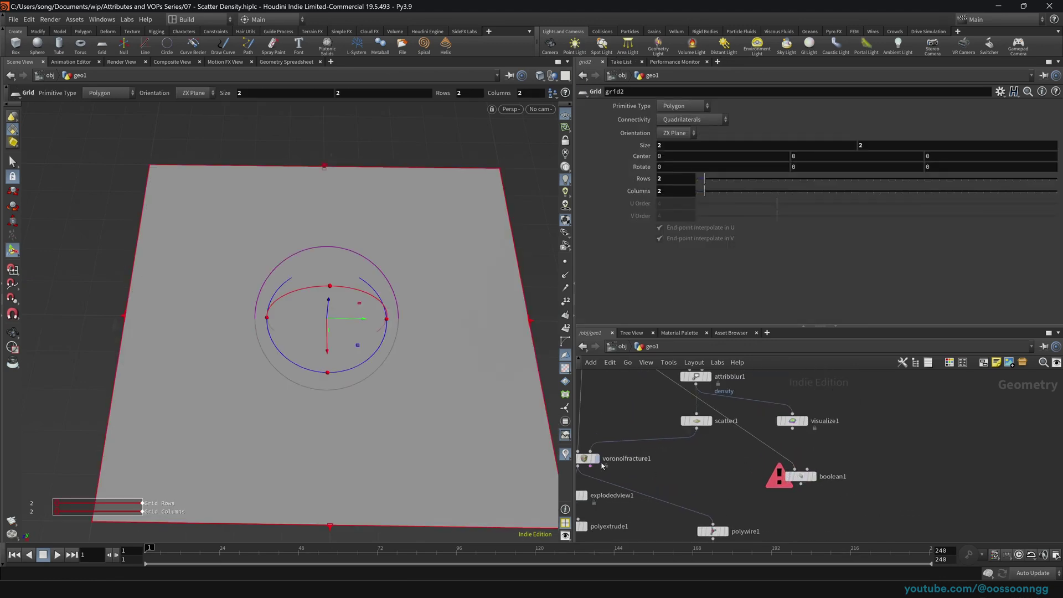
{"action": "left_click", "coordinate": [598, 460]}
{"action": "middle_click_drag", "start_coordinate": [602, 465], "coordinate": [696, 474]}
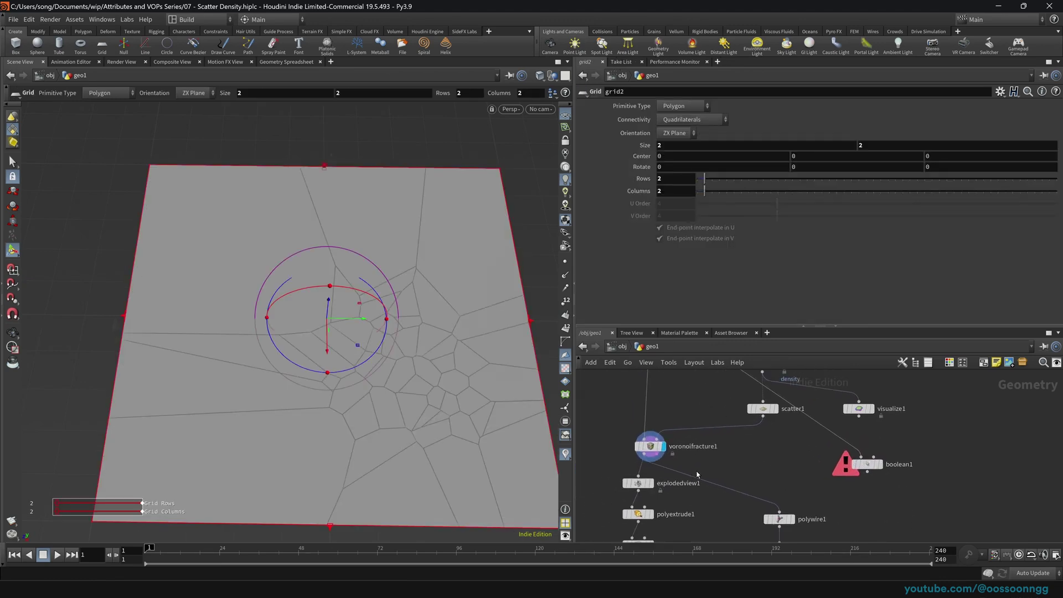
{"action": "left_click", "coordinate": [656, 489]}
{"action": "left_click", "coordinate": [639, 484]}
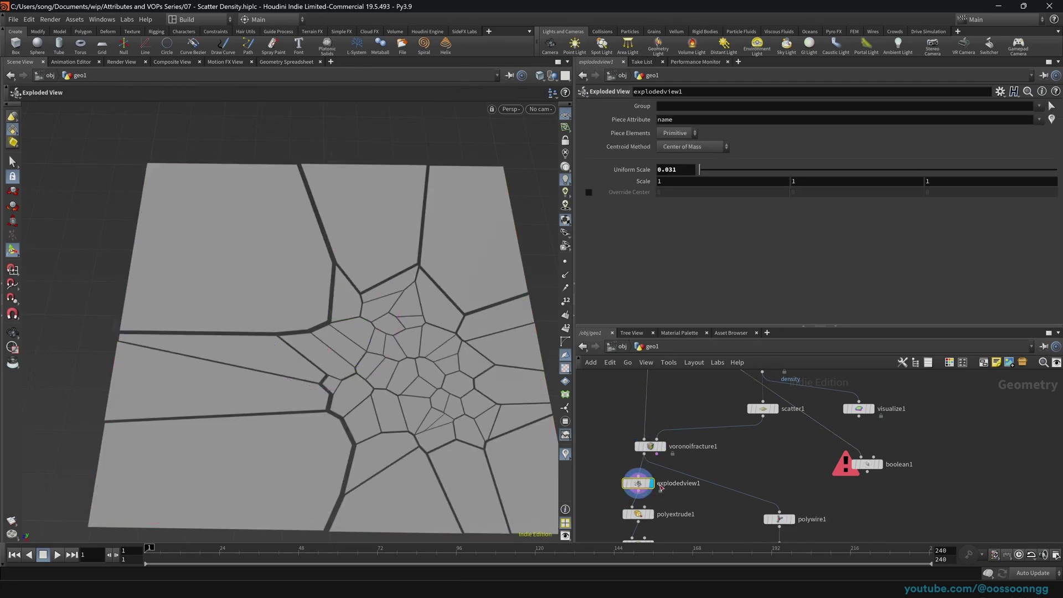
{"action": "left_click_drag", "start_coordinate": [638, 494], "coordinate": [873, 456]}
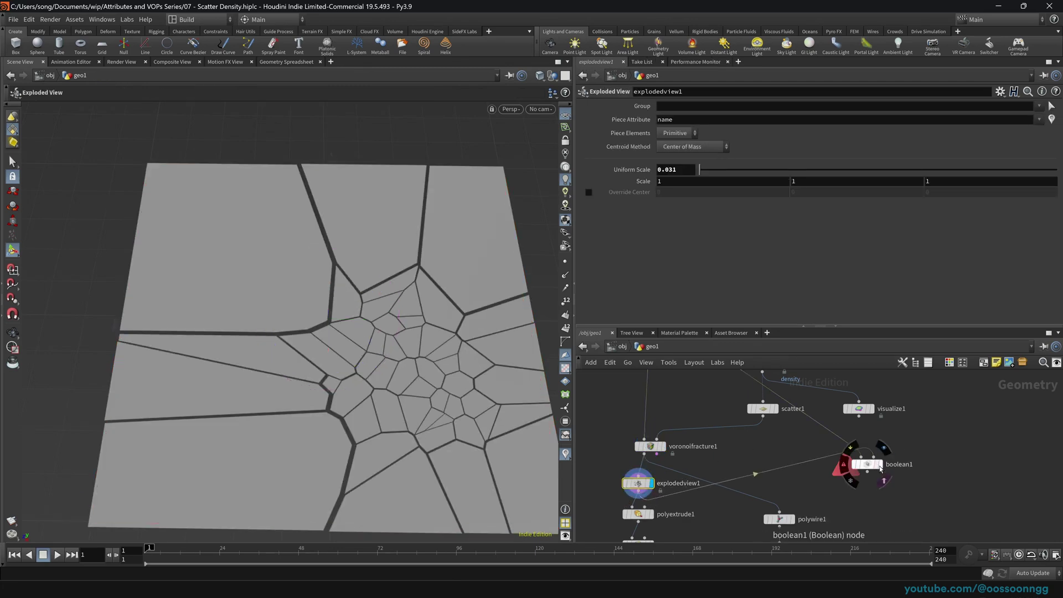
{"action": "left_click", "coordinate": [880, 465]}
{"action": "left_click", "coordinate": [866, 464]}
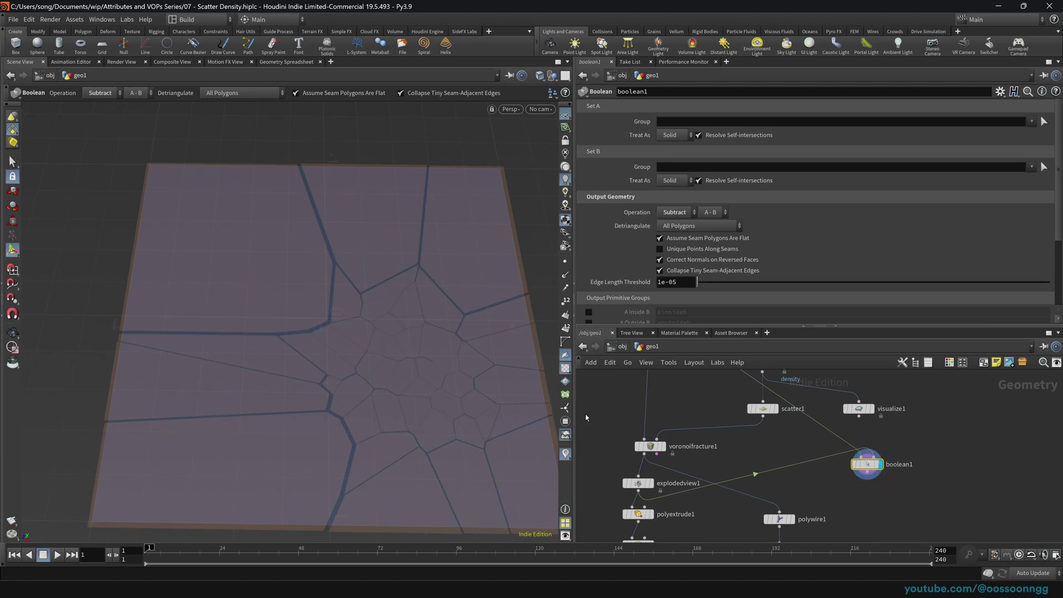
Set boolean1 to treat both Set A and Set B as Surface
{"action": "key", "text": "Return"}
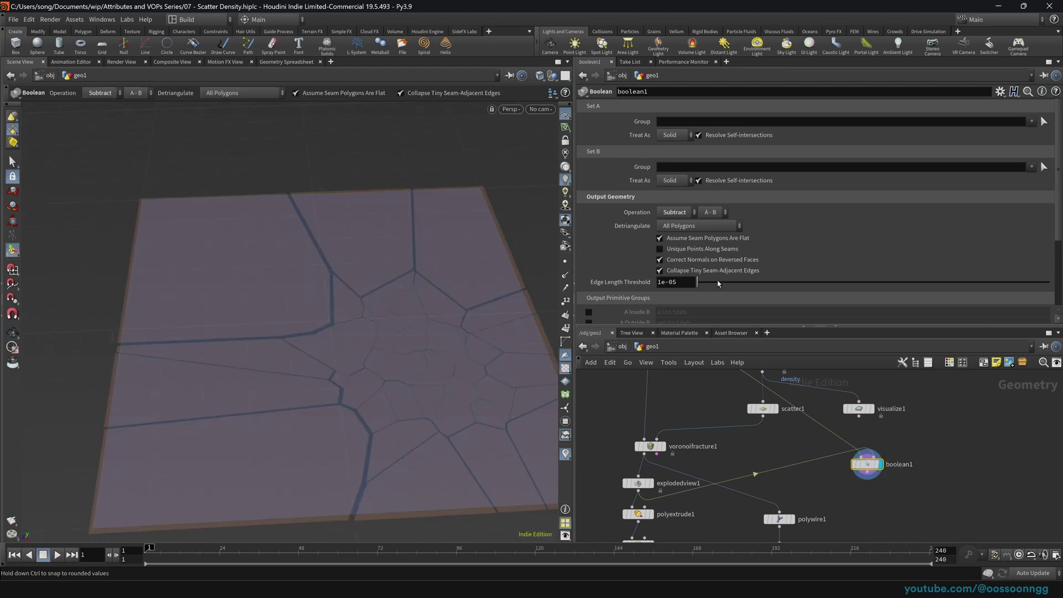
{"action": "left_click", "coordinate": [672, 135]}
{"action": "left_click", "coordinate": [671, 158]}
{"action": "left_click", "coordinate": [673, 180]}
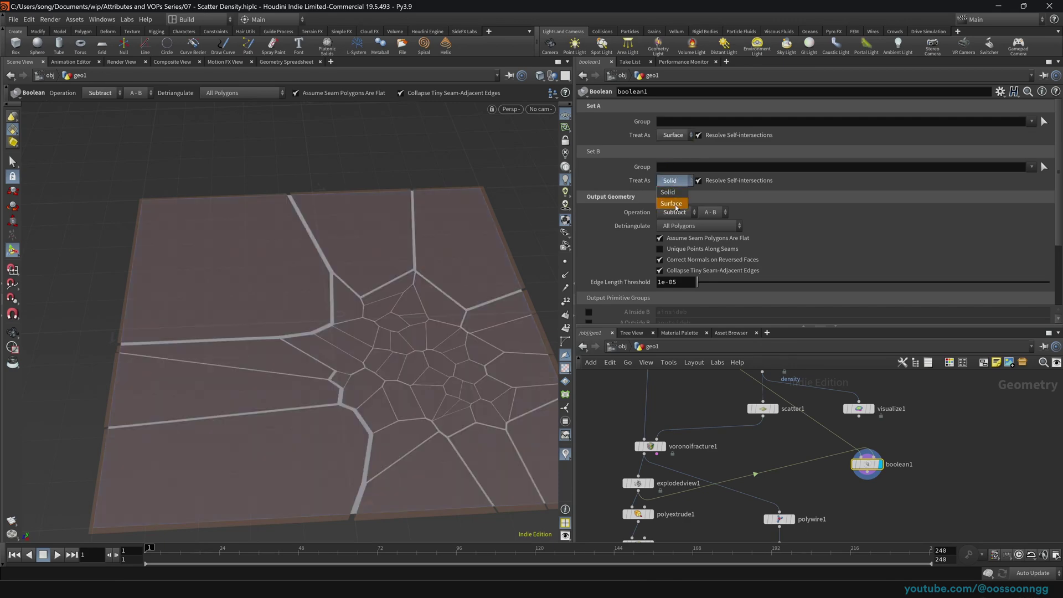
{"action": "left_click", "coordinate": [672, 204]}
Append a PolyExtrude node after boolean1, extrude the crack surfaces by about 0.0375, and enable Output Back
{"action": "key", "text": "Tab"}
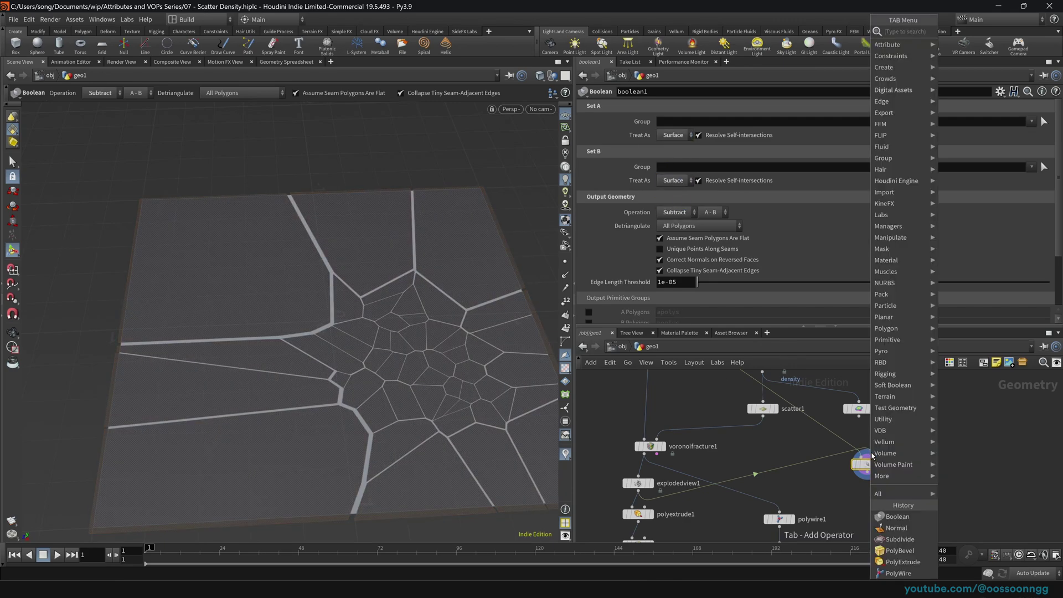
{"action": "type", "text": "extrude"}
{"action": "key", "text": "Return"}
{"action": "key", "text": "Return"}
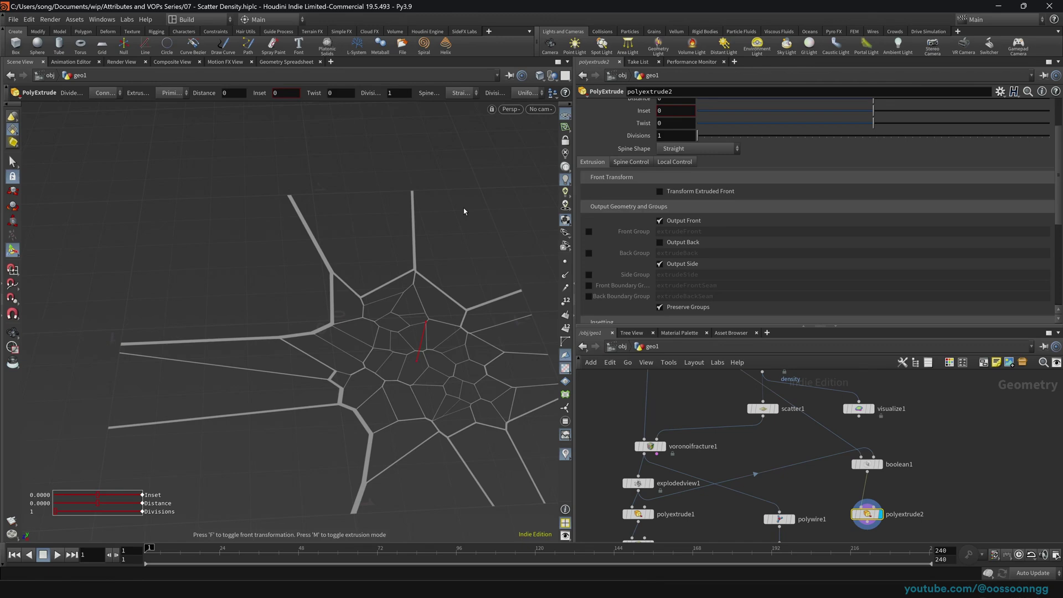
{"action": "mouse_move", "coordinate": [423, 336]}
{"action": "left_mouse_down"}
{"action": "mouse_move", "coordinate": [395, 328]}
{"action": "mouse_move", "coordinate": [419, 324]}
{"action": "left_mouse_up"}
{"action": "scroll", "coordinate": [646, 264], "scroll_direction": "down", "scroll_amount": 1}
{"action": "left_click", "coordinate": [676, 219]}
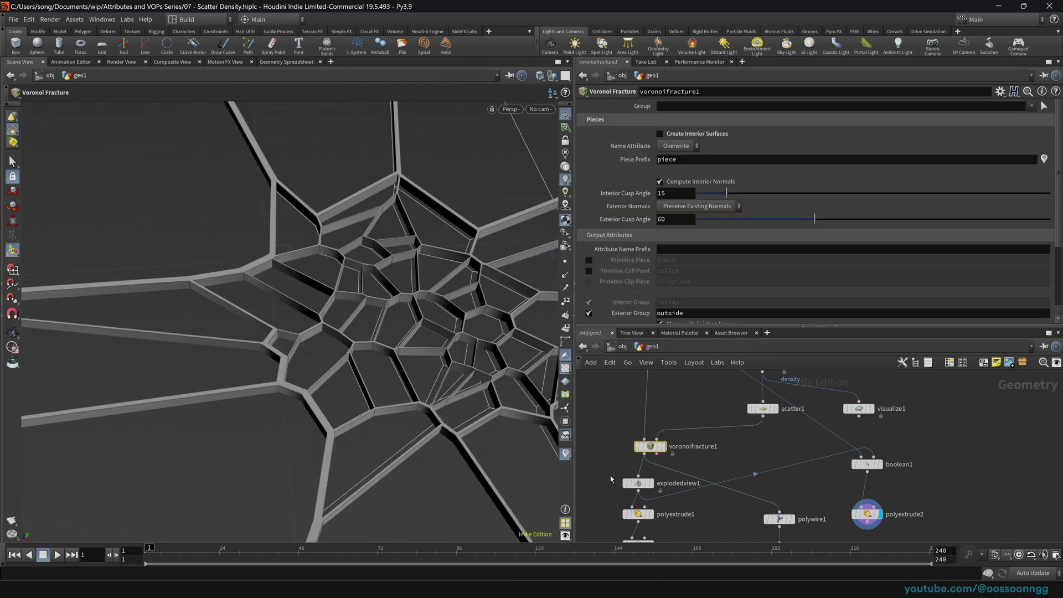
Increase explodedview1's Uniform Scale slightly to thicken the extruded crack web, and check it from another angle
{"action": "left_click", "coordinate": [636, 482]}
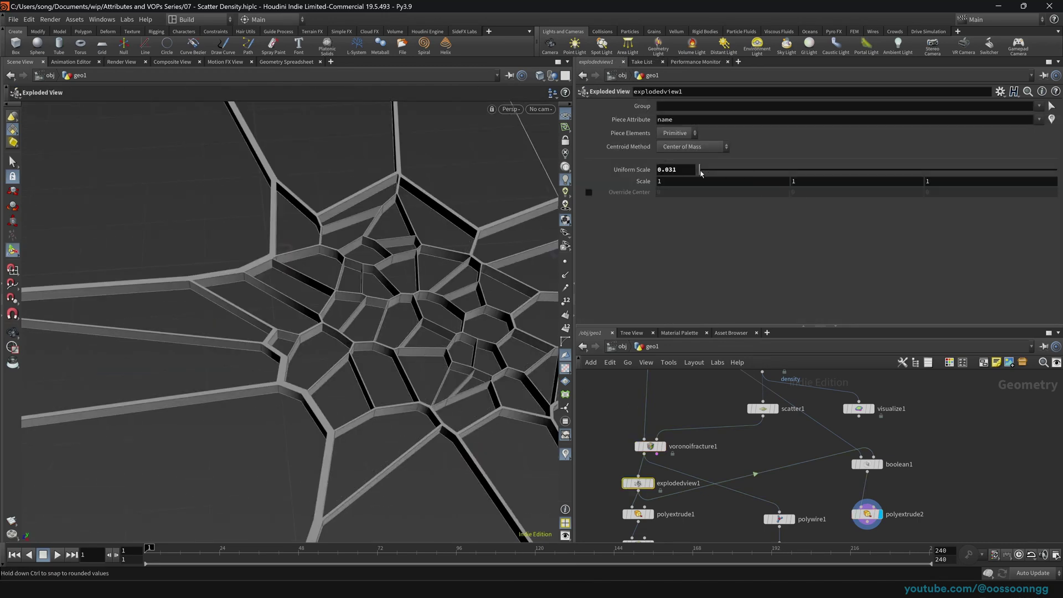
{"action": "left_click_drag", "start_coordinate": [701, 173], "coordinate": [704, 173]}
{"action": "scroll", "coordinate": [427, 280], "scroll_direction": "down", "scroll_amount": 5}
{"action": "left_click_drag", "start_coordinate": [427, 280], "coordinate": [346, 326], "text": "alt"}
Compare normal1's wire mesh with polyextrude2's crack web, and line up the boolean1 and polyextrude2 nodes beside the wire branch
{"action": "left_click", "coordinate": [868, 514]}
{"action": "middle_click_drag", "start_coordinate": [672, 387], "coordinate": [706, 363]}
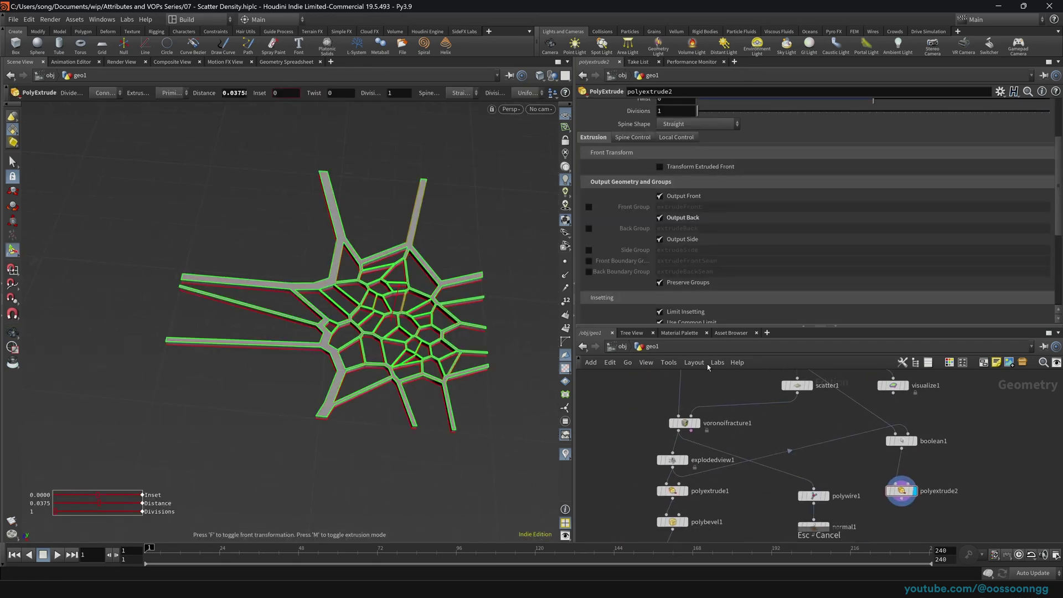
{"action": "left_click", "coordinate": [826, 528]}
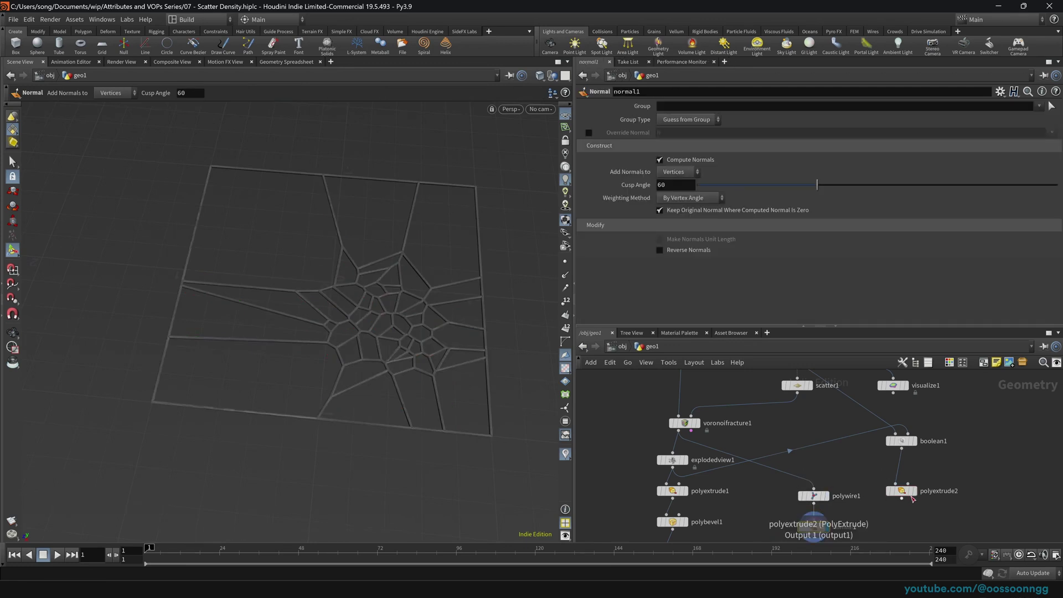
{"action": "left_click_drag", "start_coordinate": [914, 492], "coordinate": [892, 524]}
{"action": "left_click", "coordinate": [917, 521]}
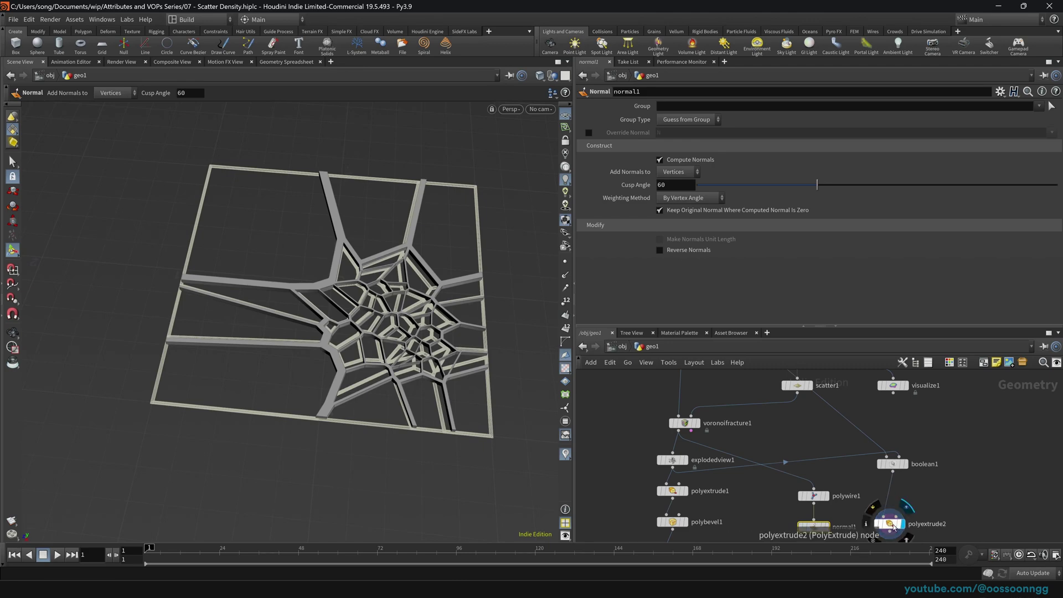
Inspect the extruded crack web from another angle and check boolean1's Set A surface treatment
{"action": "left_click", "coordinate": [891, 524]}
{"action": "left_click_drag", "start_coordinate": [370, 348], "coordinate": [453, 399], "text": "alt"}
{"action": "key", "text": "Return"}
{"action": "left_click", "coordinate": [904, 464]}
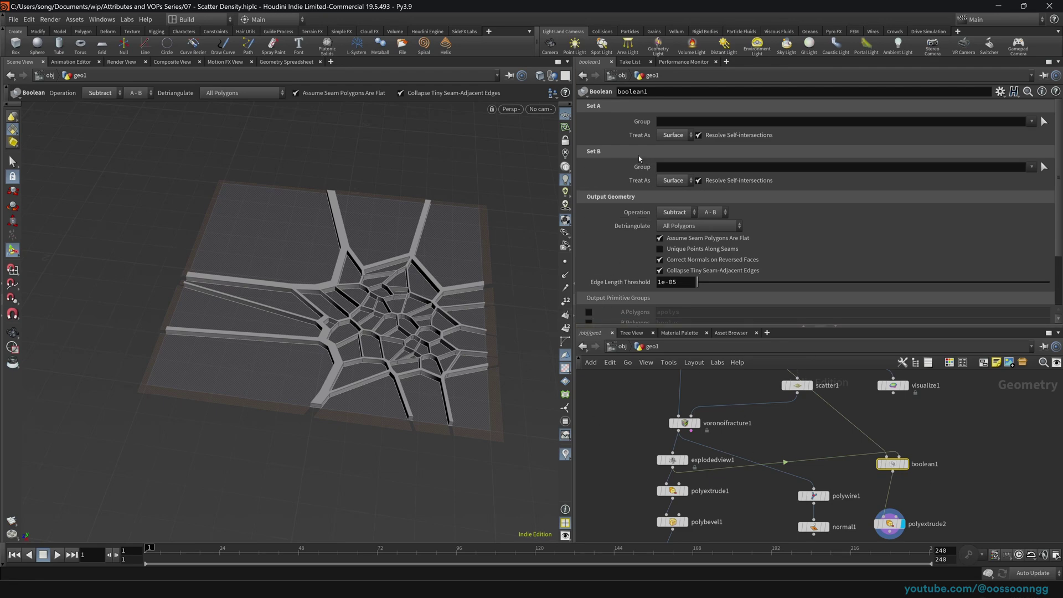
{"action": "left_click", "coordinate": [682, 135]}
{"action": "left_click", "coordinate": [667, 139]}
{"action": "middle_click_drag", "start_coordinate": [1046, 500], "coordinate": [1028, 450]}
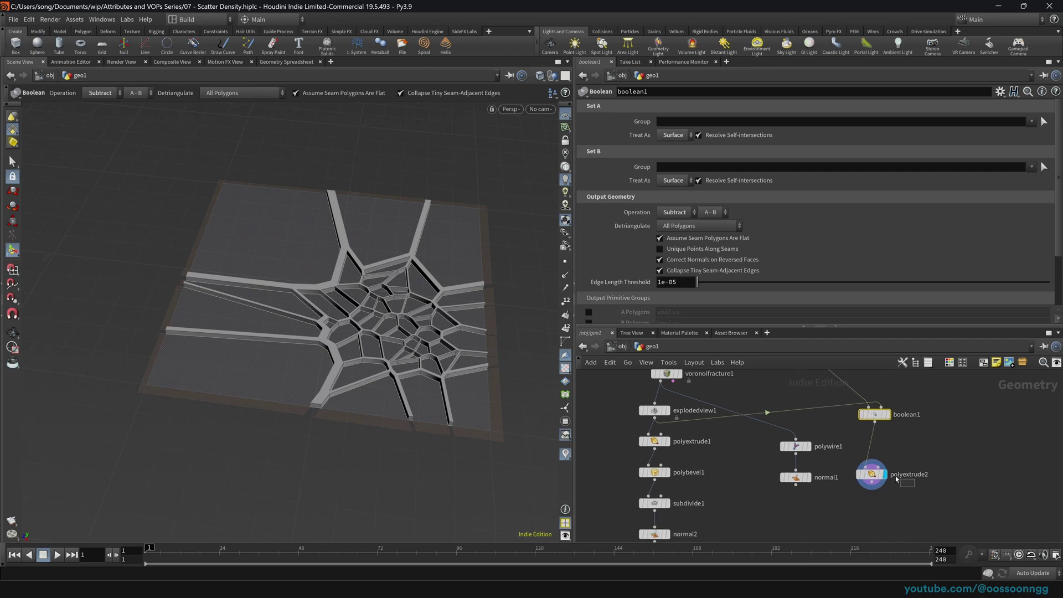
Move the density box with transform1 to about X -0.640, Z -0.810 and examine how the extruded crack web responds
{"action": "left_click", "coordinate": [874, 475]}
{"action": "left_click", "coordinate": [856, 524]}
{"action": "middle_click_drag", "start_coordinate": [964, 395], "coordinate": [912, 587]}
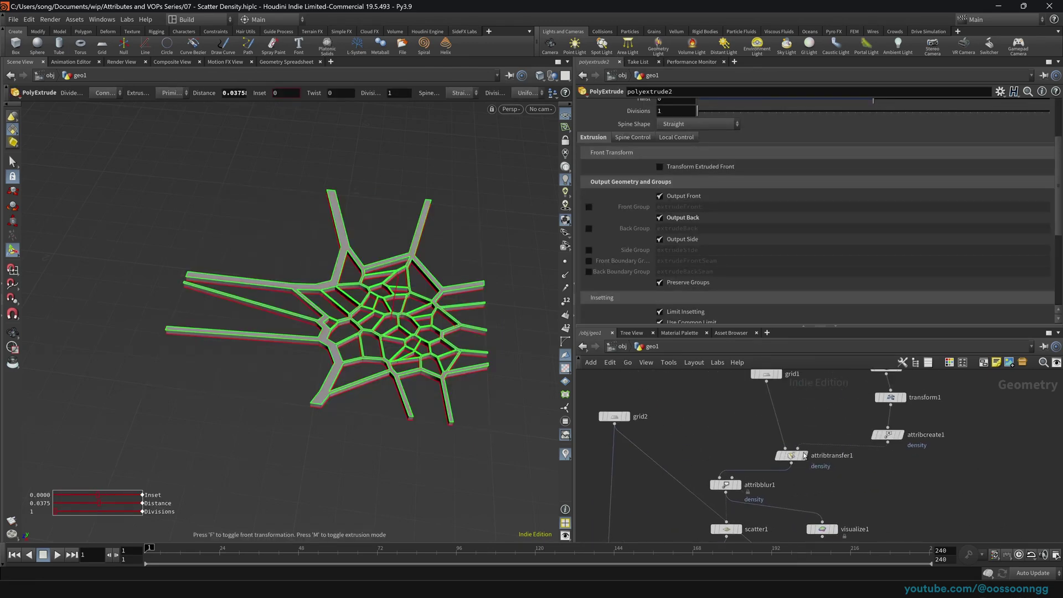
{"action": "left_click", "coordinate": [879, 433]}
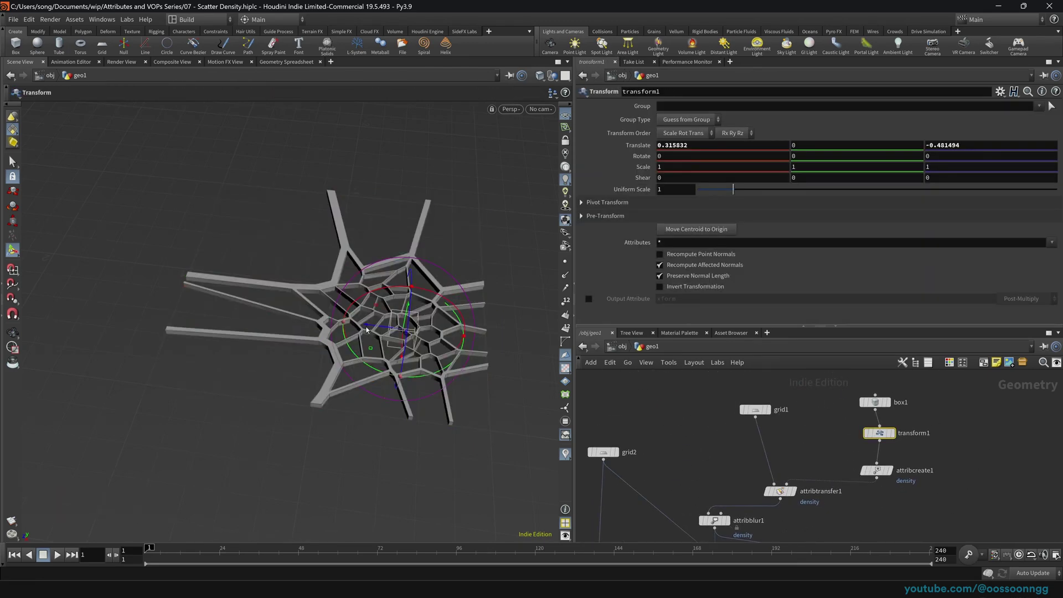
{"action": "left_click_drag", "start_coordinate": [366, 330], "coordinate": [324, 258]}
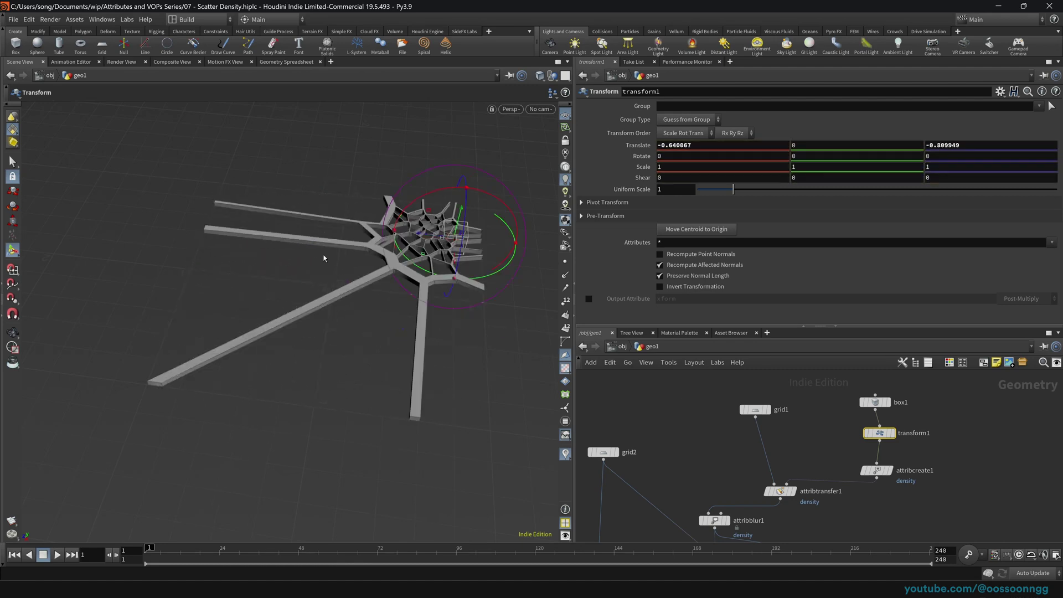
{"action": "left_click_drag", "start_coordinate": [394, 294], "coordinate": [360, 299], "text": "alt"}
{"action": "left_click", "coordinate": [689, 437]}
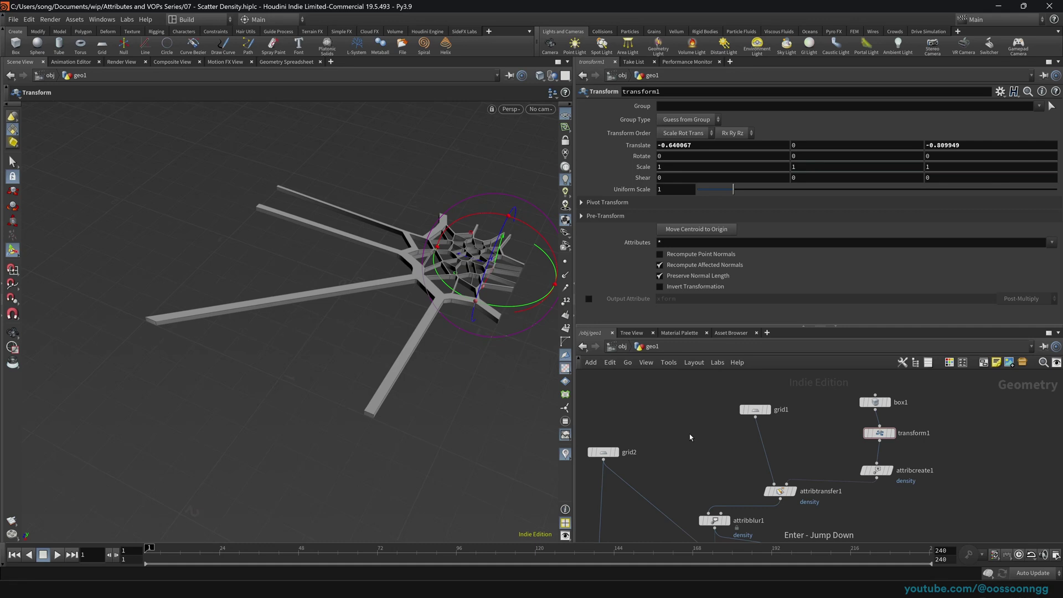
{"action": "middle_click_drag", "start_coordinate": [689, 437], "coordinate": [716, 349]}
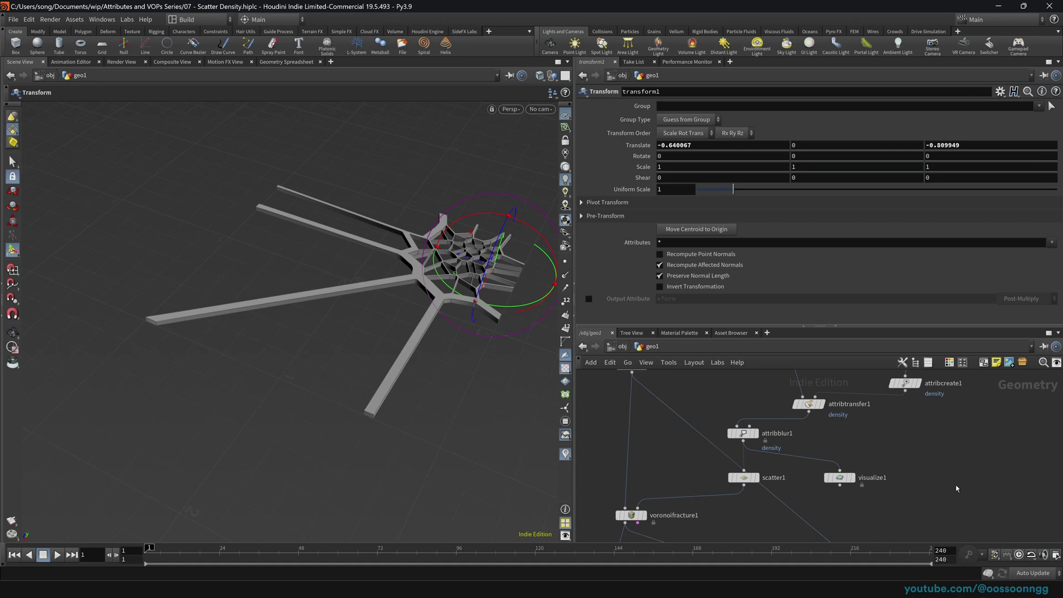